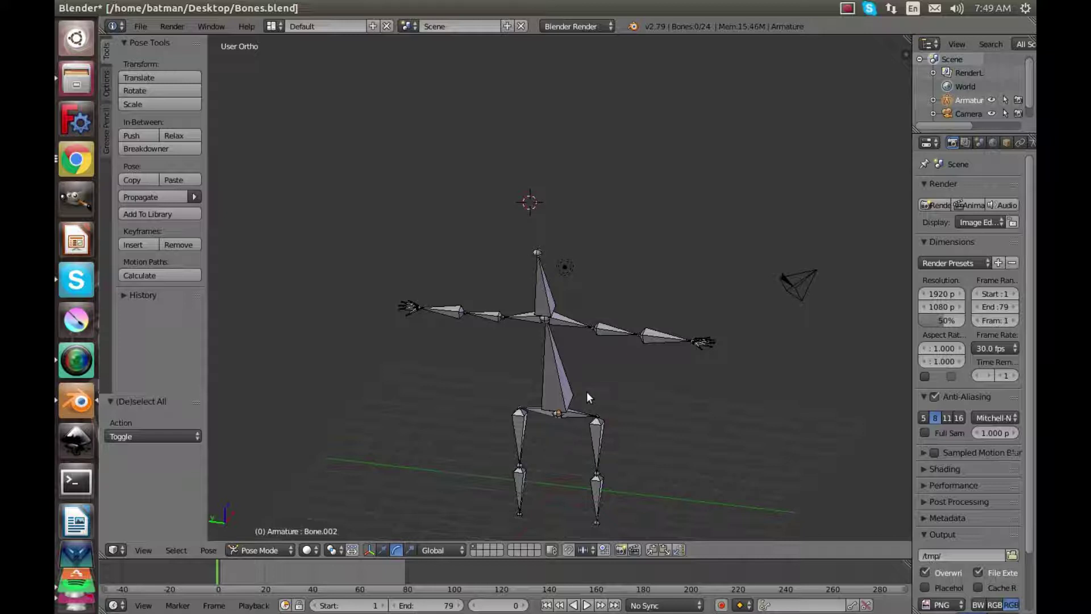
# Play the Bones.blend skeleton animation from a front view and stop it at frame 10.
pyautogui.moveTo(634, 426)
pyautogui.mouseDown(button='middle')
pyautogui.moveTo(727, 367)
pyautogui.moveTo(765, 330)
pyautogui.moveTo(756, 321)
pyautogui.moveTo(649, 439)
pyautogui.mouseUp(button='middle')
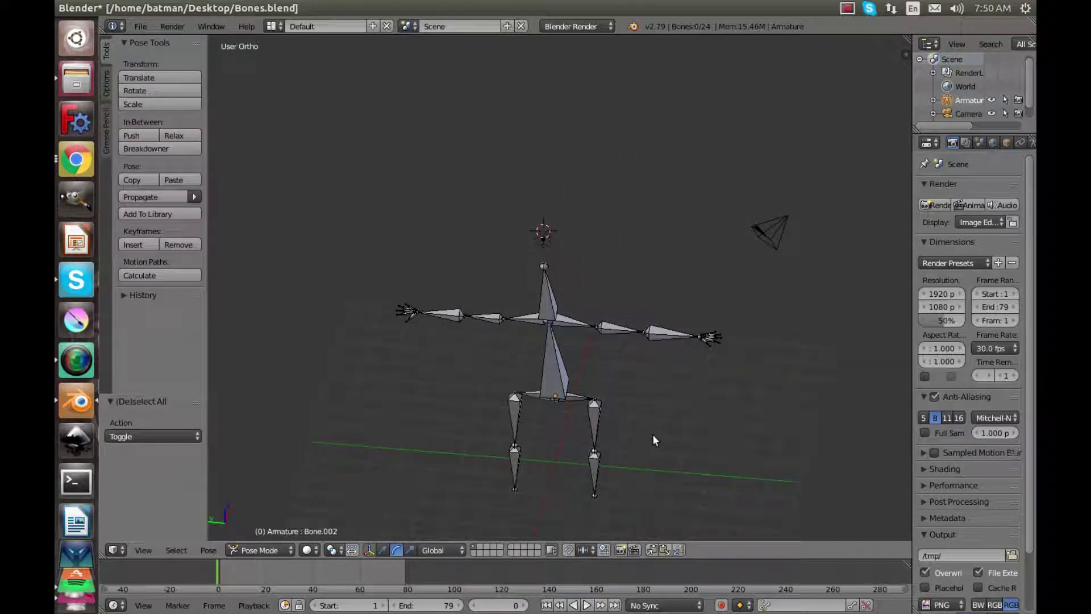
pyautogui.moveTo(560, 451); pyautogui.dragTo(578, 402, button='middle')
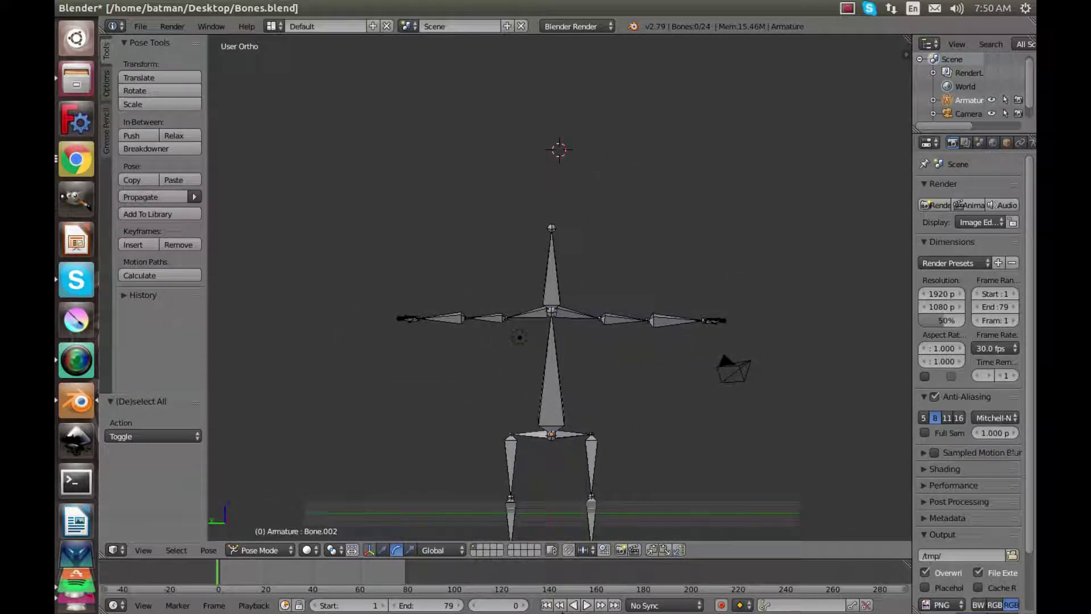
pyautogui.hotkey('alt', 'a')
pyautogui.moveTo(649, 353); pyautogui.dragTo(380, 410, button='middle')
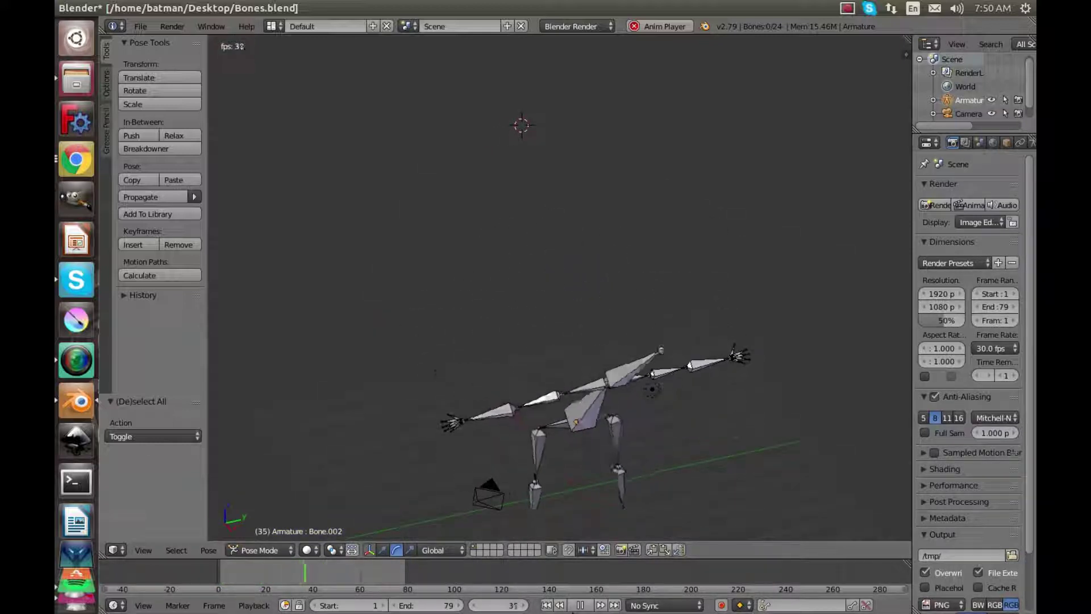
pyautogui.click(577, 605)
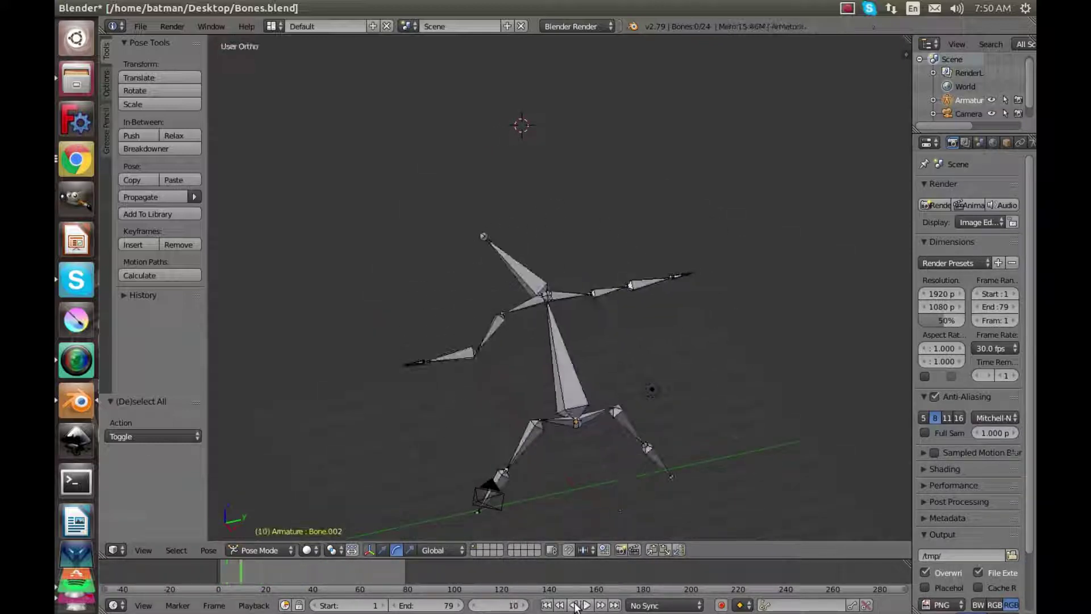
pyautogui.click(134, 29)
# Reload the start-up file and delete the default cube.
pyautogui.click(171, 42)
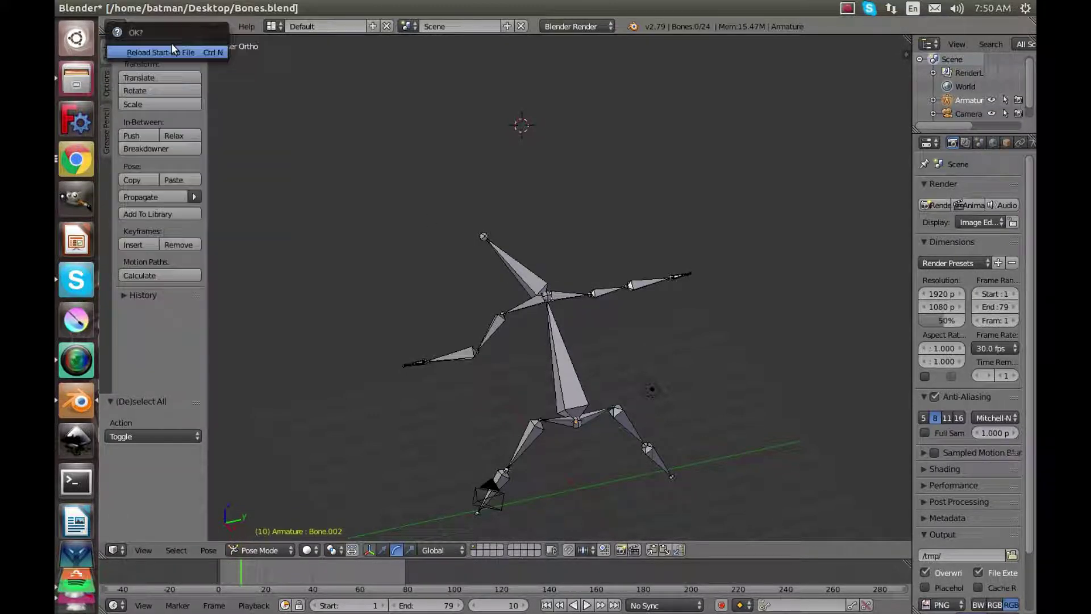
pyautogui.click(172, 49)
pyautogui.press('x')
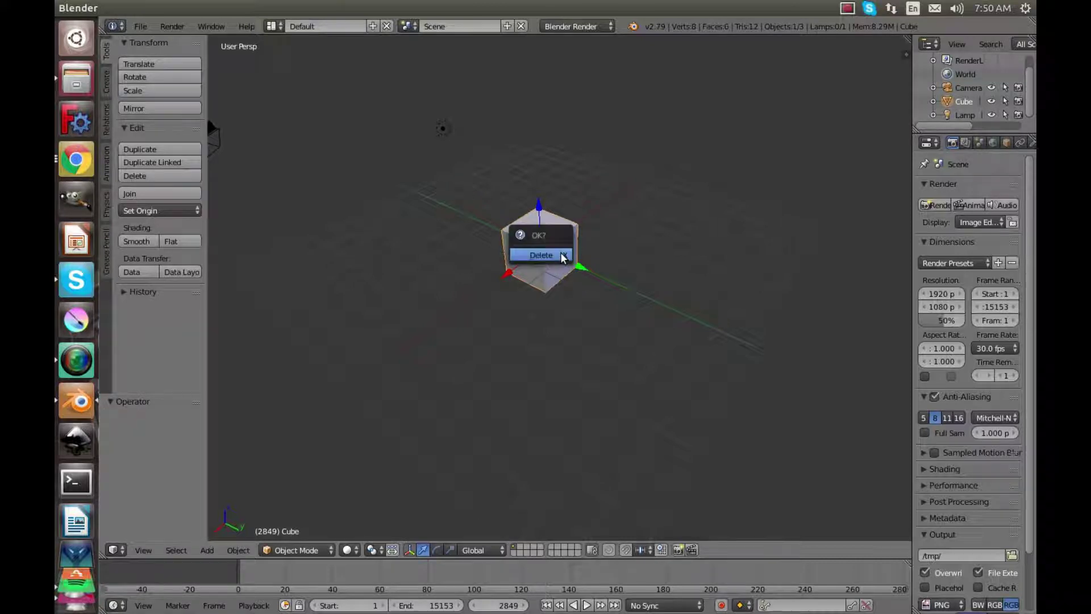
pyautogui.click(563, 256)
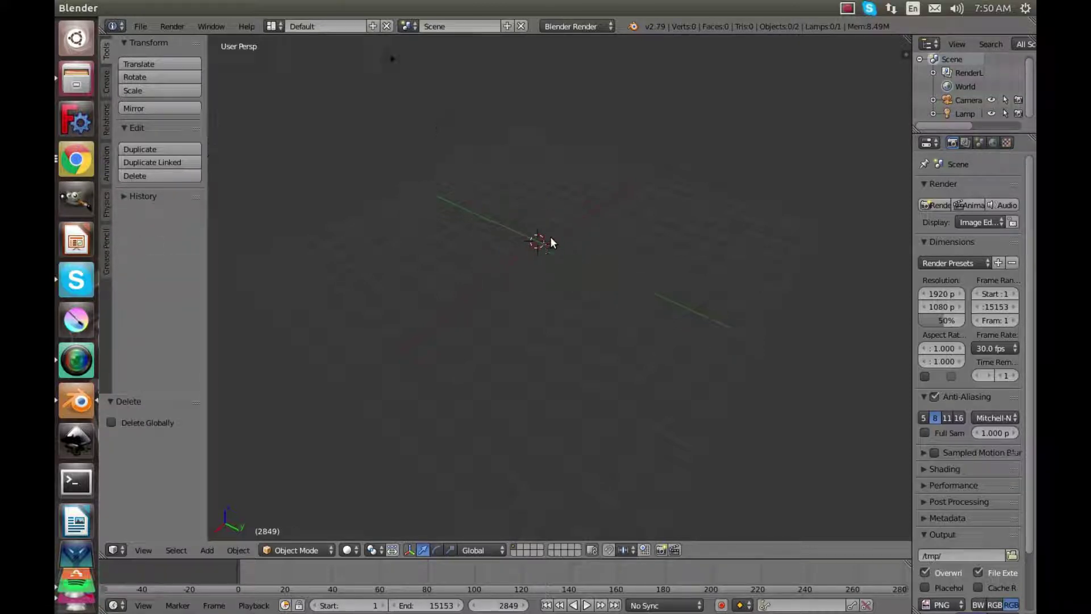
pyautogui.keyDown('shift'); pyautogui.moveTo(550, 241); pyautogui.dragTo(585, 290, button='middle'); pyautogui.keyUp('shift')
# Add a single-bone armature and raise it 2.285 units along Z.
pyautogui.hotkey('shift', 'a')
pyautogui.moveTo(588, 280)
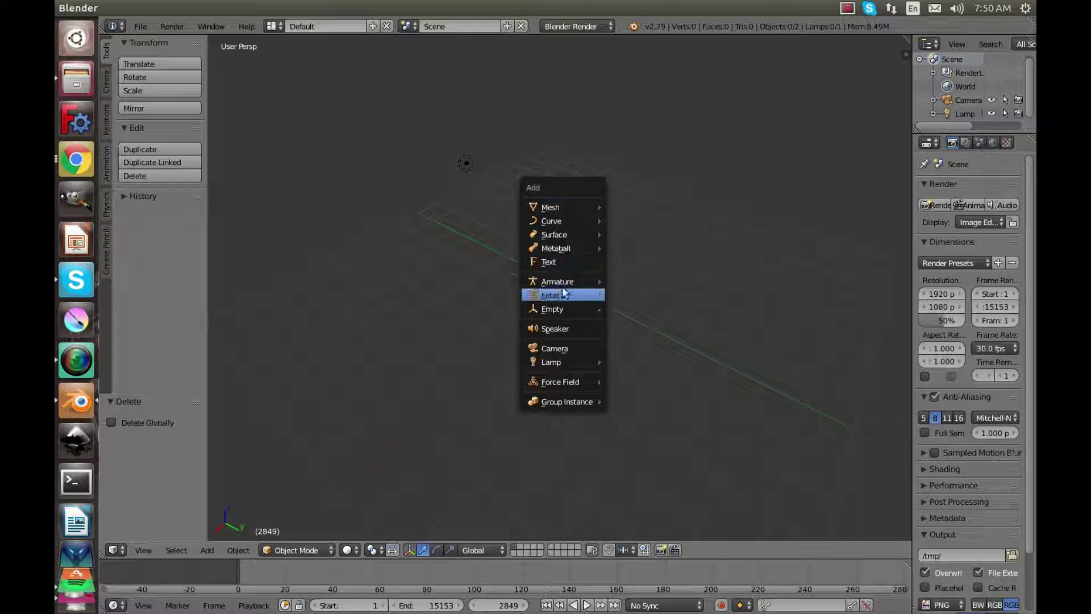
pyautogui.click(640, 281)
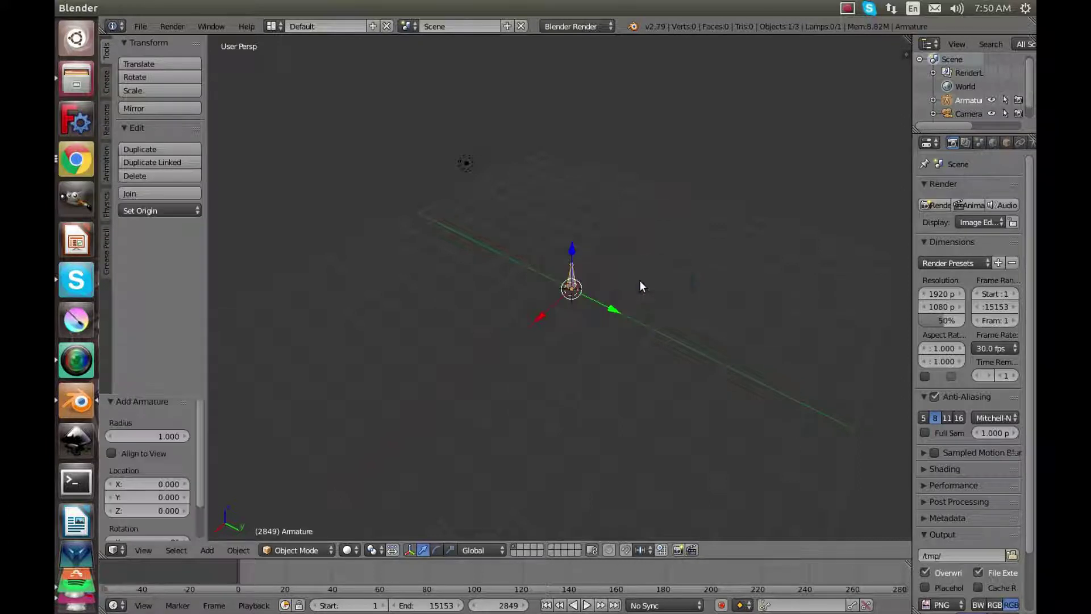
pyautogui.moveTo(598, 289); pyautogui.dragTo(637, 262, button='middle')
pyautogui.press('g')
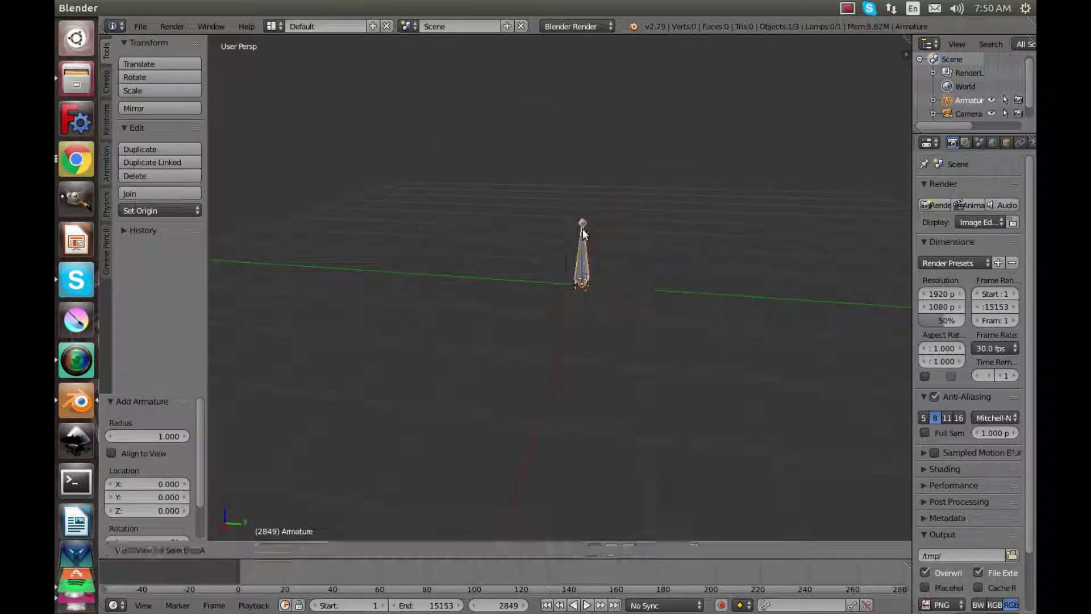
pyautogui.press('z')
pyautogui.click(704, 108)
pyautogui.moveTo(690, 165)
pyautogui.mouseDown(button='middle')
pyautogui.moveTo(679, 177)
pyautogui.moveTo(714, 137)
pyautogui.moveTo(679, 192)
pyautogui.moveTo(693, 173)
pyautogui.mouseUp(button='middle')
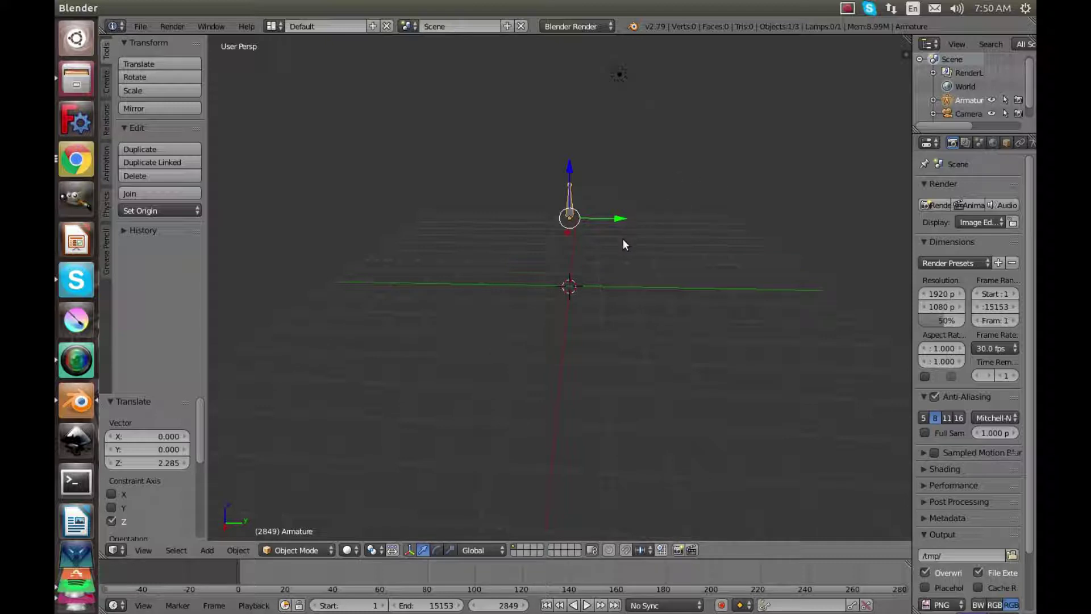
# Switch the armature into Edit Mode.
pyautogui.press('Tab')
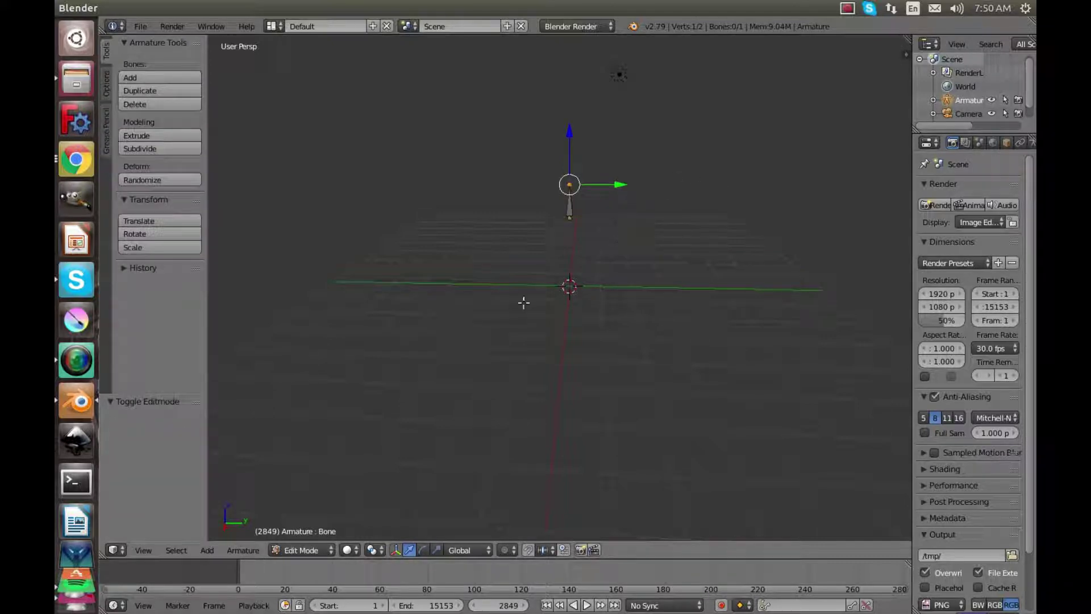
pyautogui.click(315, 550)
pyautogui.click(314, 533)
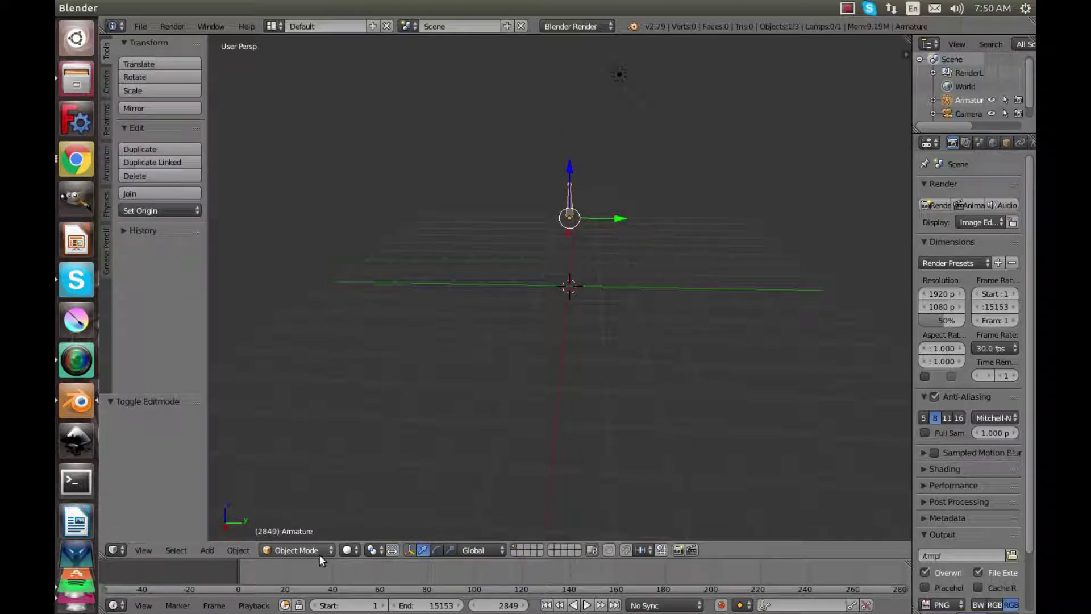
pyautogui.click(319, 551)
pyautogui.click(315, 519)
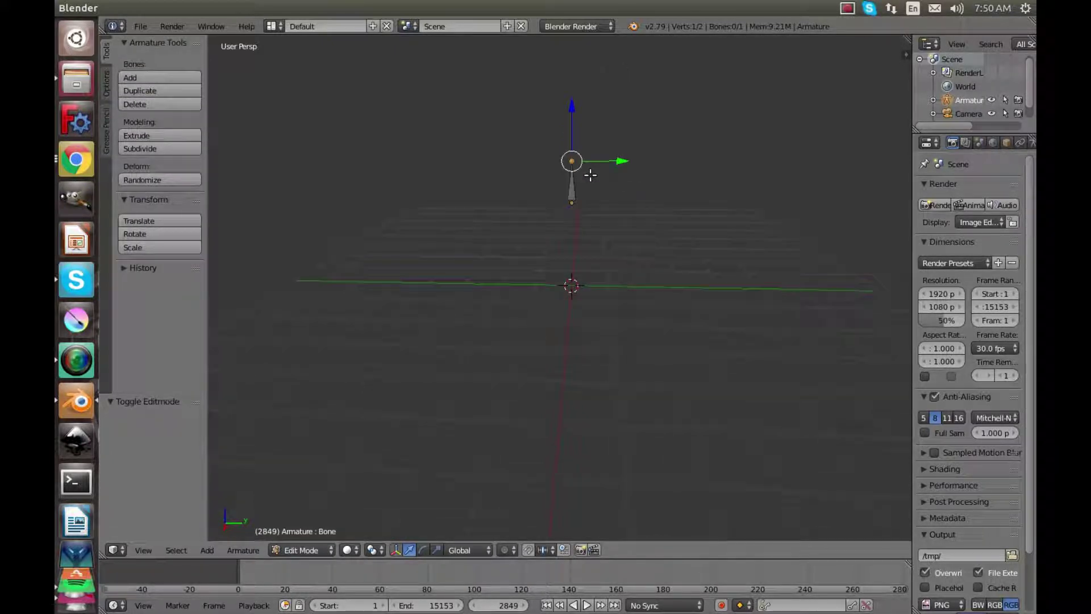
pyautogui.moveTo(589, 173)
pyautogui.mouseDown(button='middle')
pyautogui.moveTo(606, 217)
pyautogui.moveTo(592, 164)
pyautogui.mouseUp(button='middle')
# Raise the bone tip along Z, then lower it 0.286 units with the Z arrow.
pyautogui.press('g')
pyautogui.press('z')
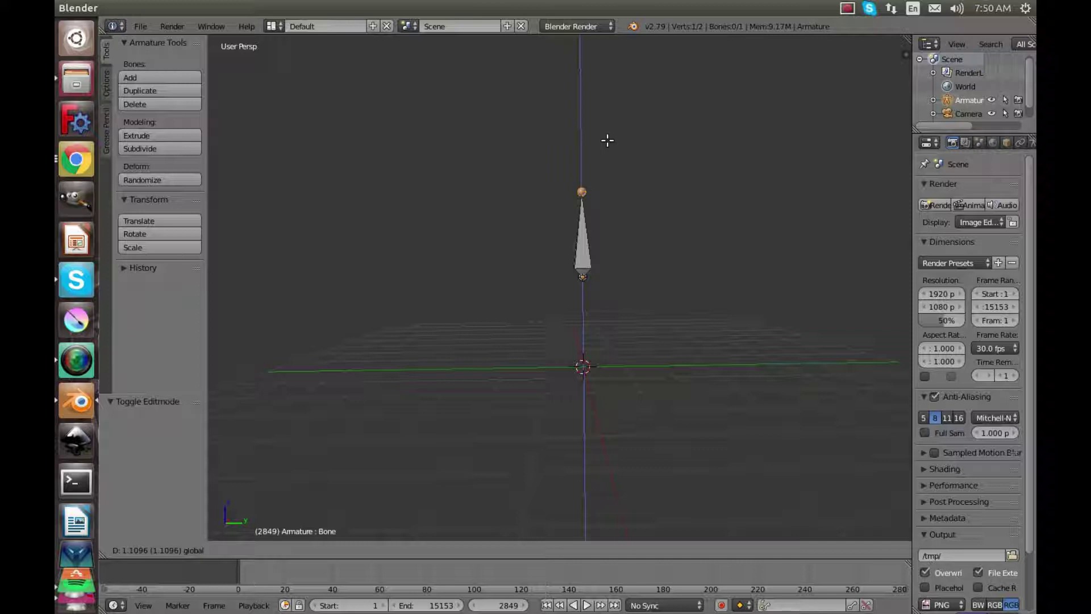
pyautogui.click(638, 67)
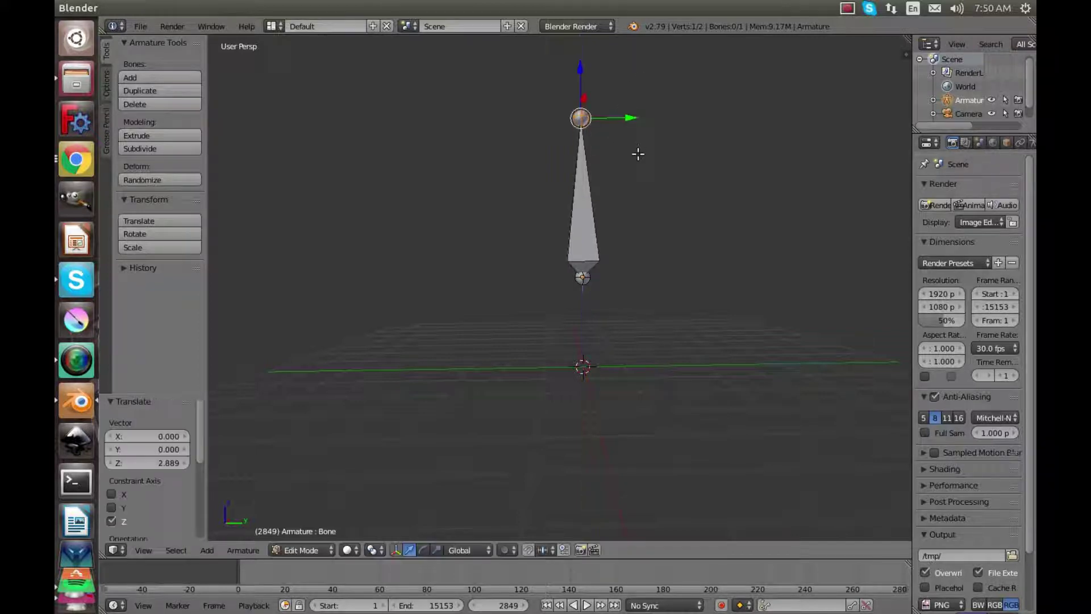
pyautogui.moveTo(638, 154); pyautogui.dragTo(629, 114, button='middle')
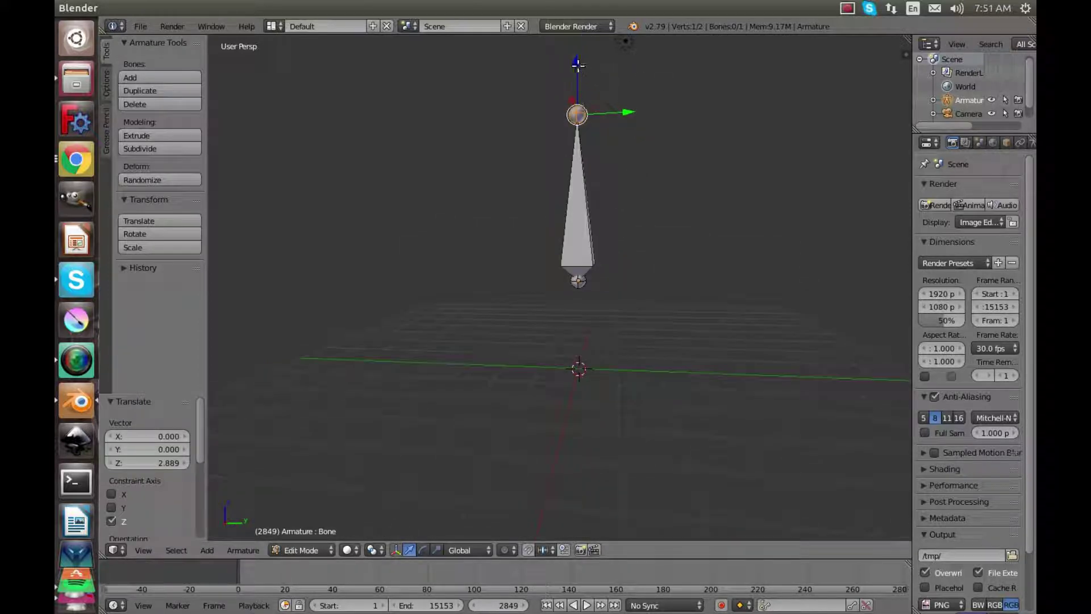
pyautogui.moveTo(578, 65); pyautogui.dragTo(576, 79)
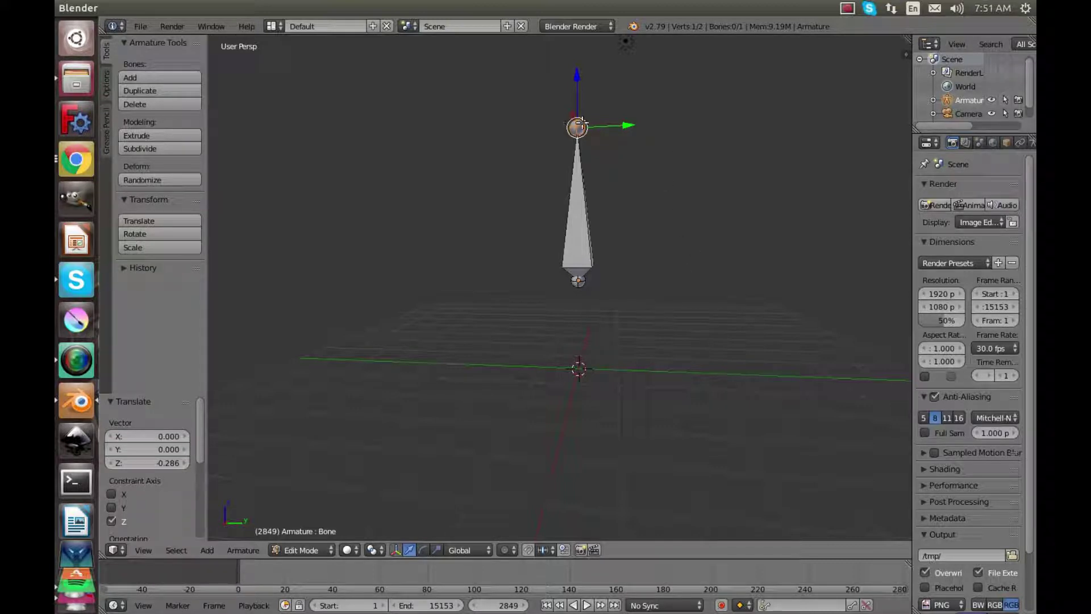
pyautogui.moveTo(615, 112); pyautogui.dragTo(686, 137, button='middle')
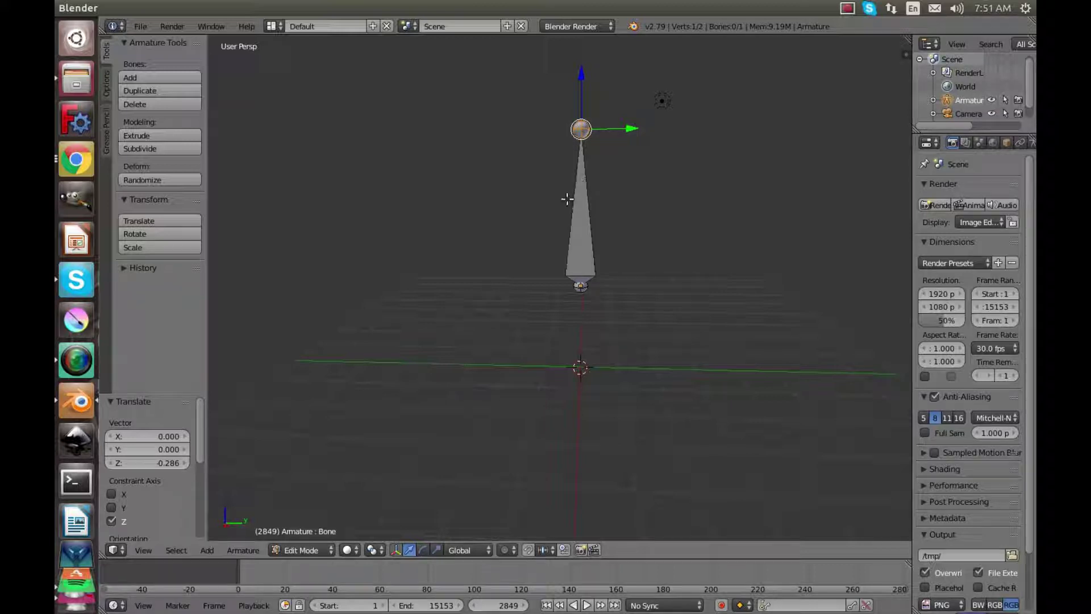
# Extrude a two-bone right arm along Y from the spine tip, starting at 3 units.
pyautogui.press('e')
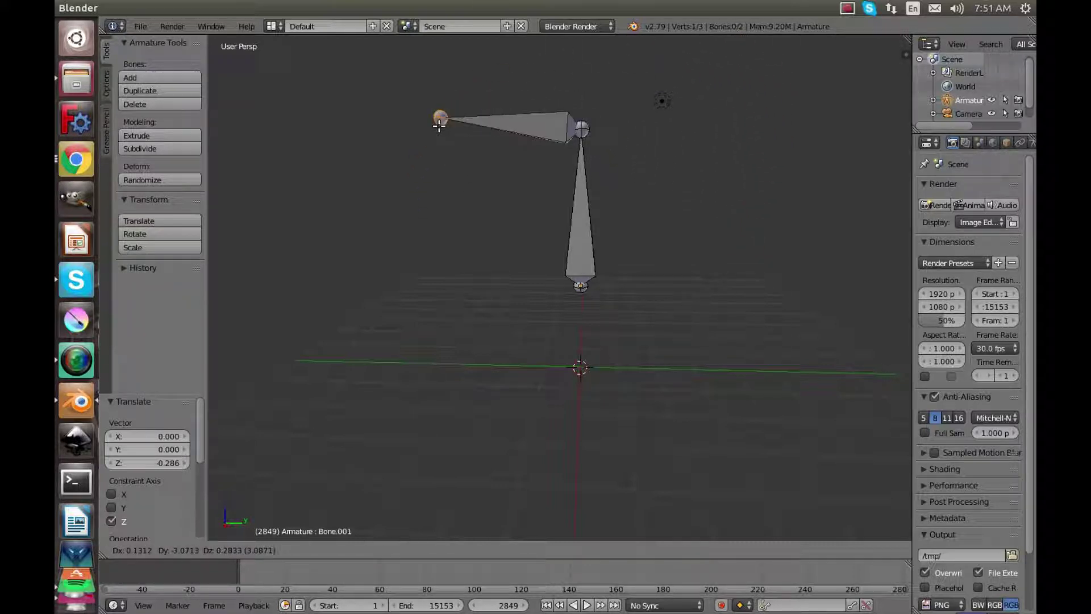
pyautogui.press('x')
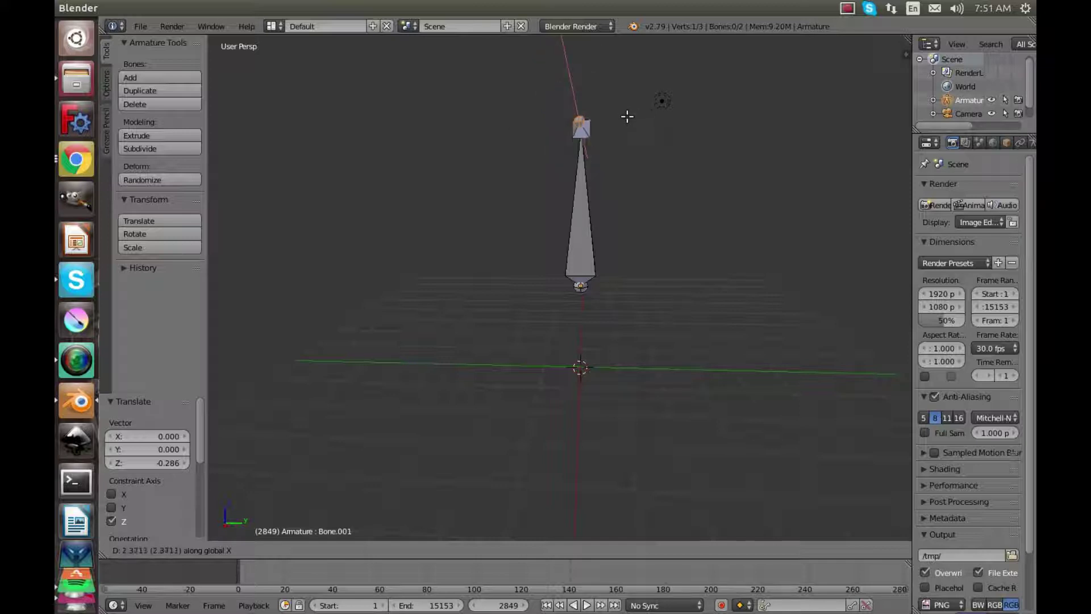
pyautogui.write('3')
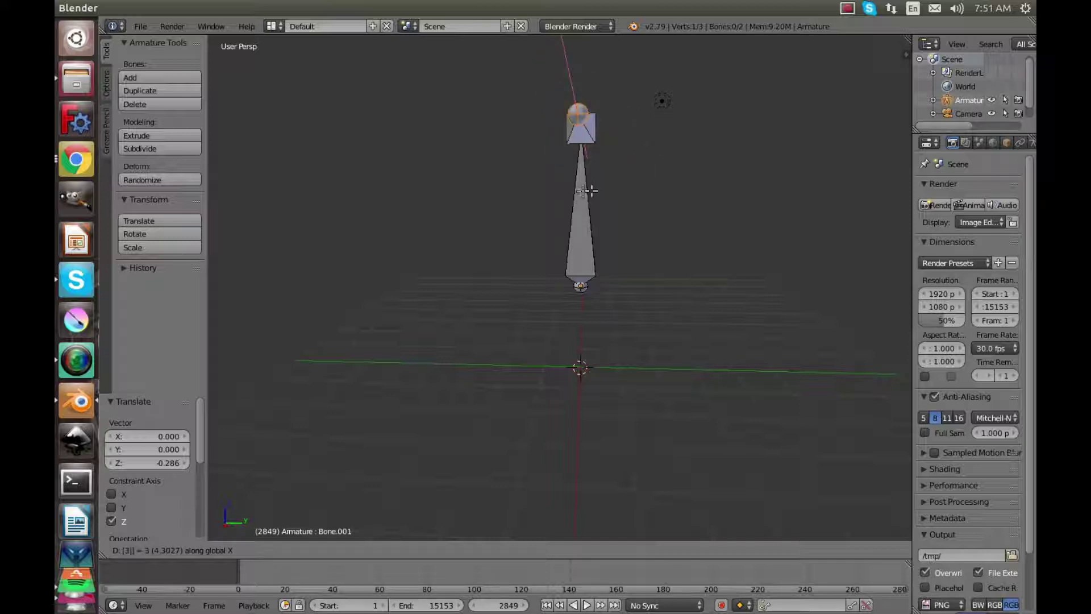
pyautogui.write('y')
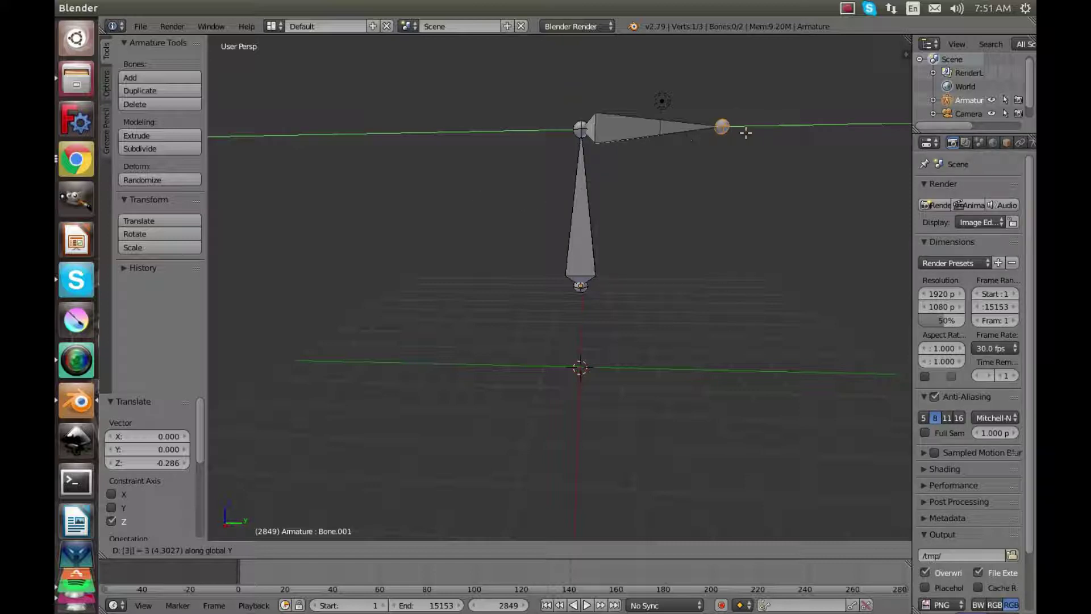
pyautogui.press('Return')
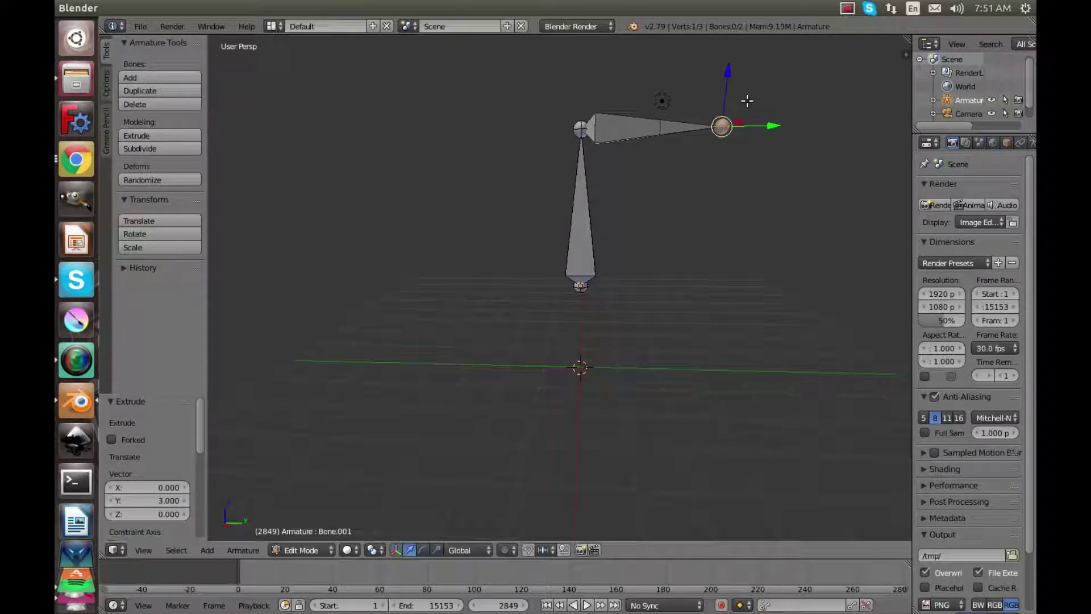
pyautogui.moveTo(771, 125); pyautogui.dragTo(741, 124)
pyautogui.press('e')
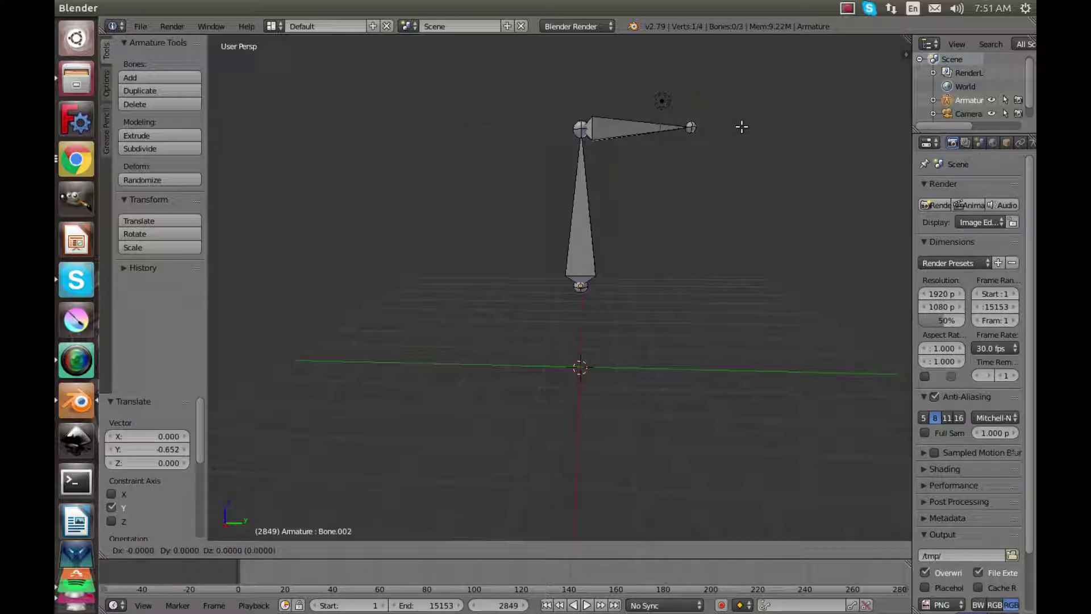
pyautogui.press('y')
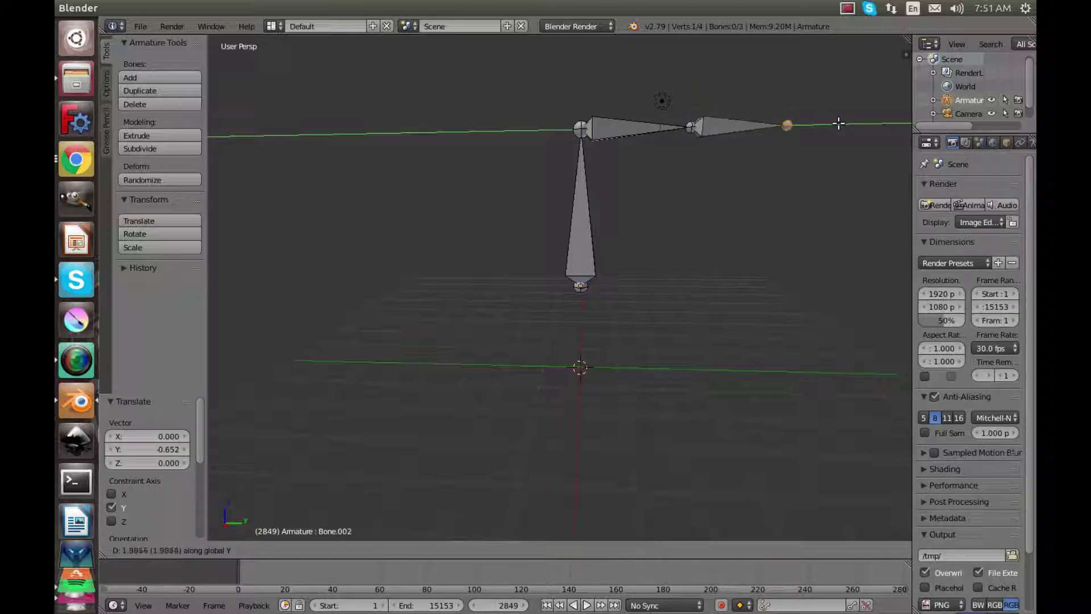
pyautogui.press('Return')
# Extrude a matching two-bone left arm along Y from the spine's top joint.
pyautogui.rightClick(582, 131)
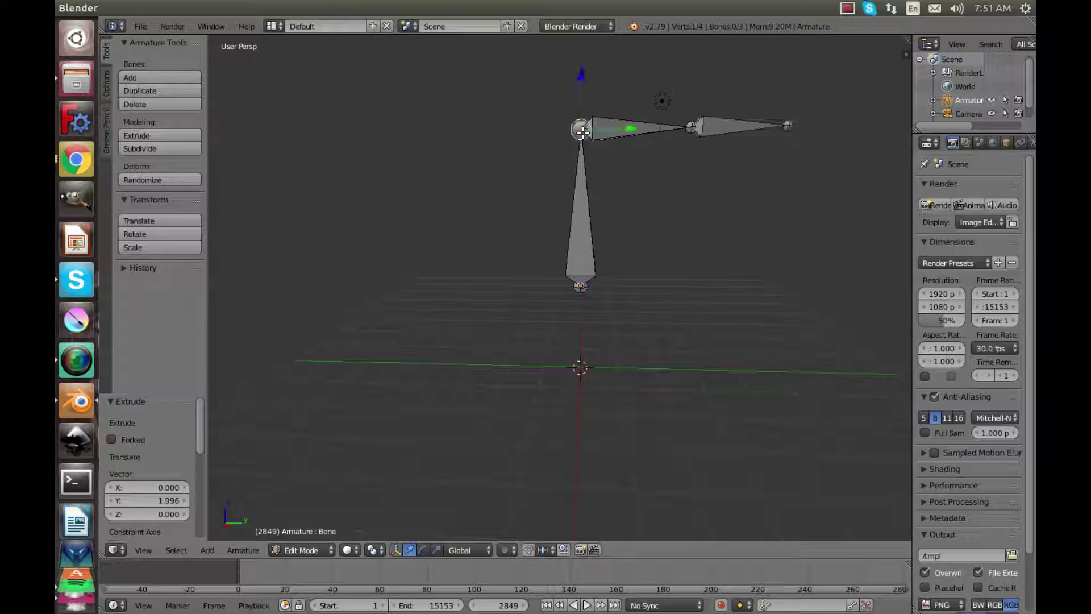
pyautogui.press('e')
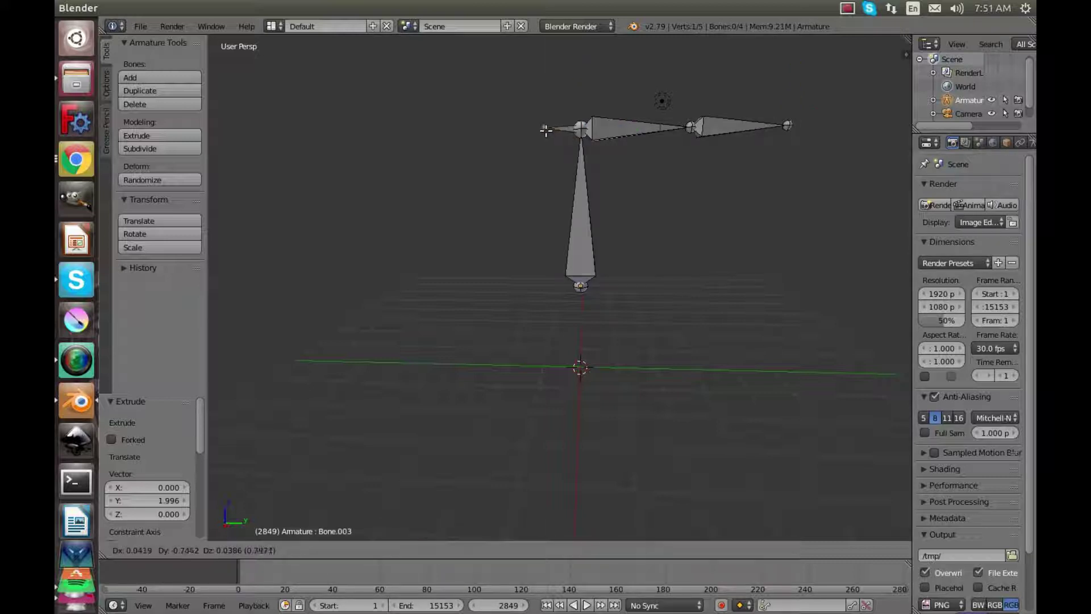
pyautogui.press('y')
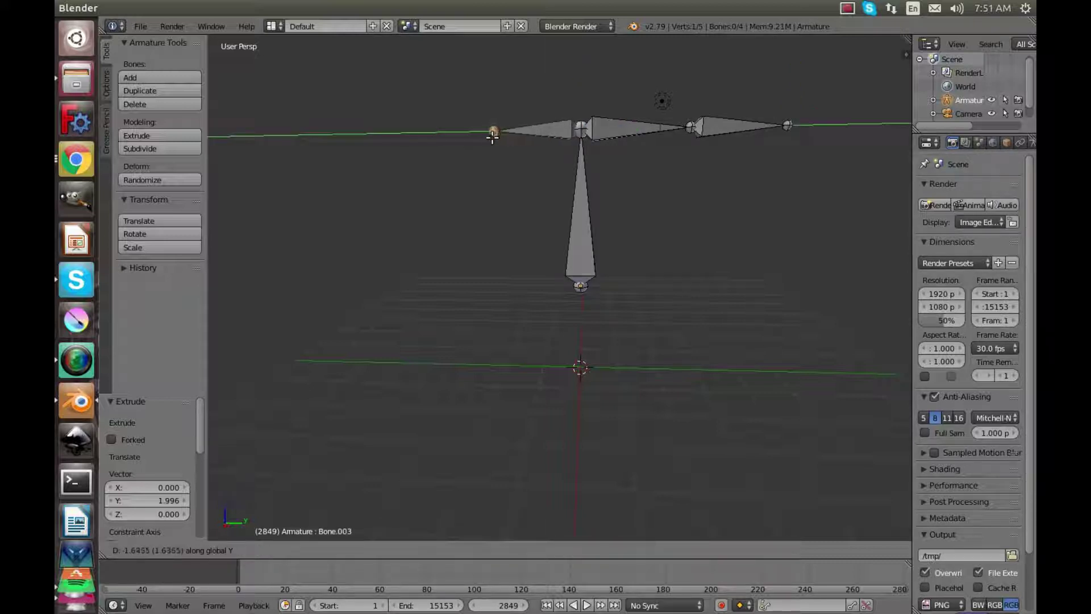
pyautogui.click(484, 140)
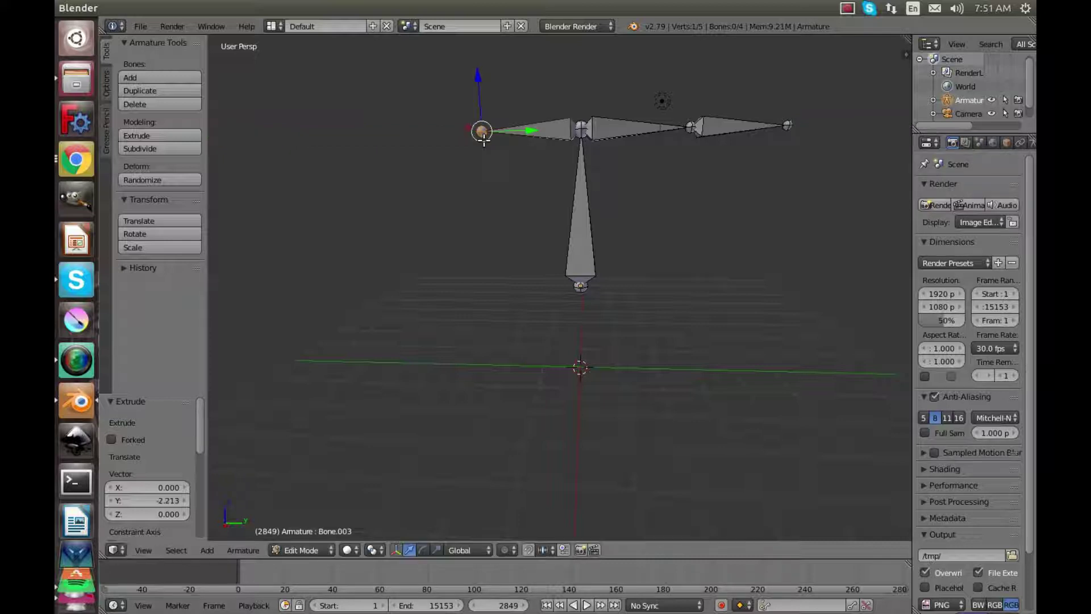
pyautogui.press('e')
pyautogui.press('y')
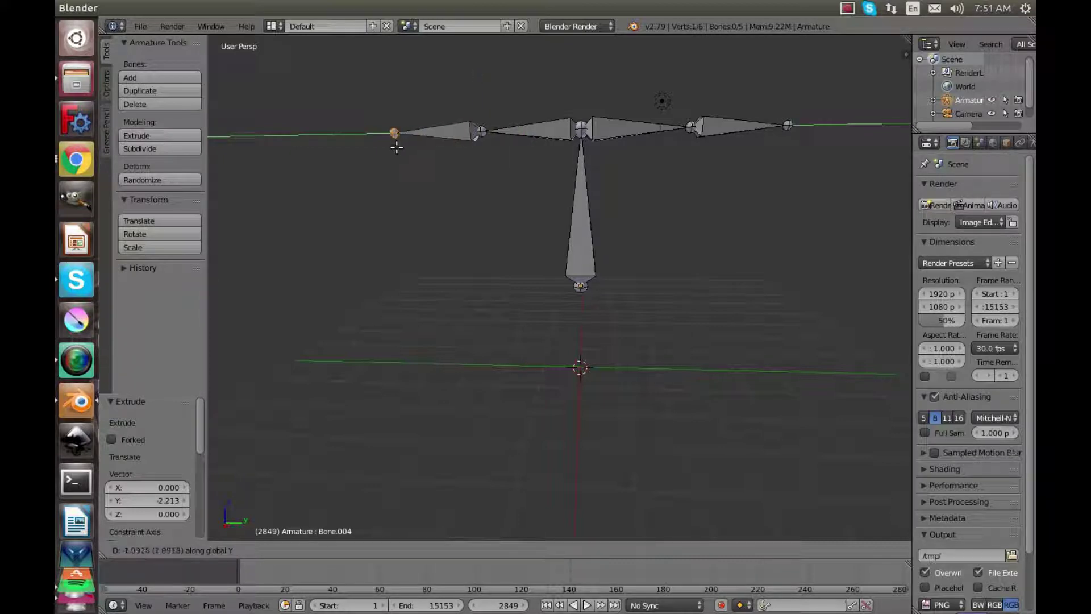
pyautogui.click(391, 142)
pyautogui.moveTo(391, 143); pyautogui.dragTo(633, 168, button='middle')
pyautogui.rightClick(560, 228)
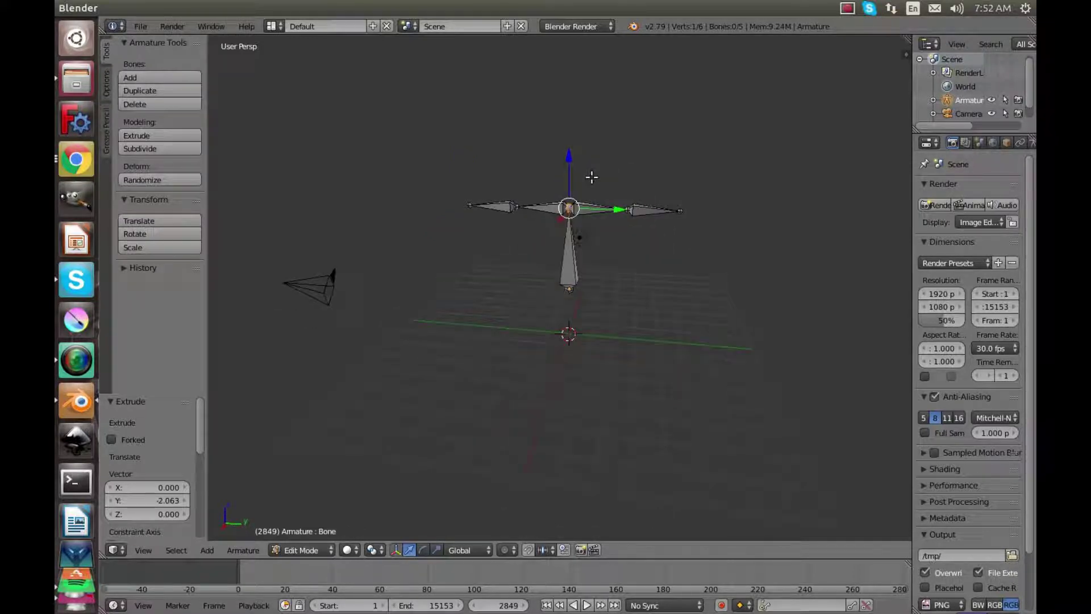
# Extrude a short neck bone and a 1.907-unit head bone straight up along Z.
pyautogui.press('e')
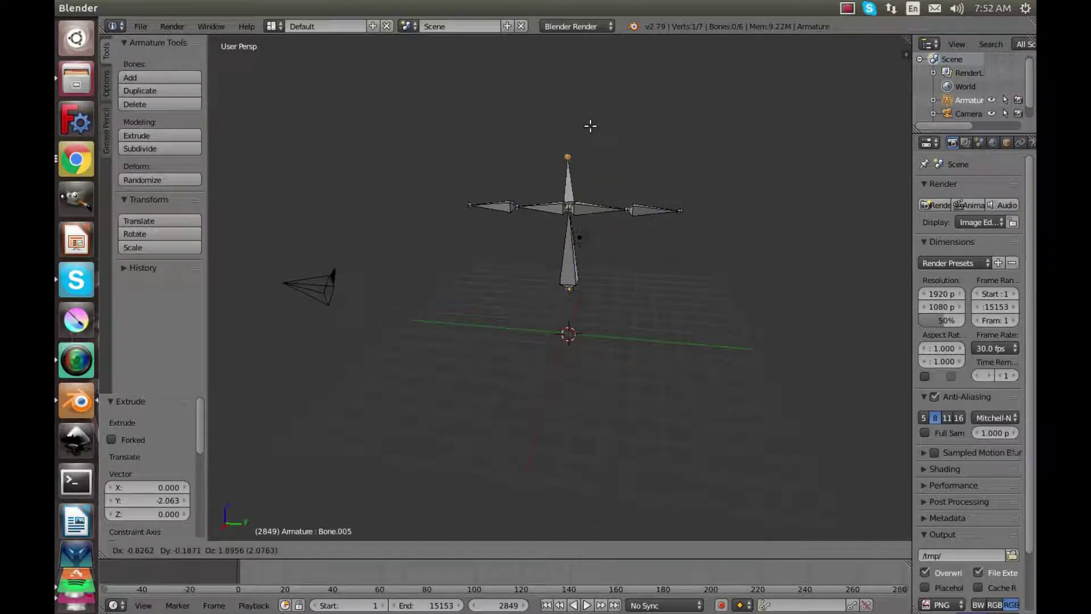
pyautogui.press('z')
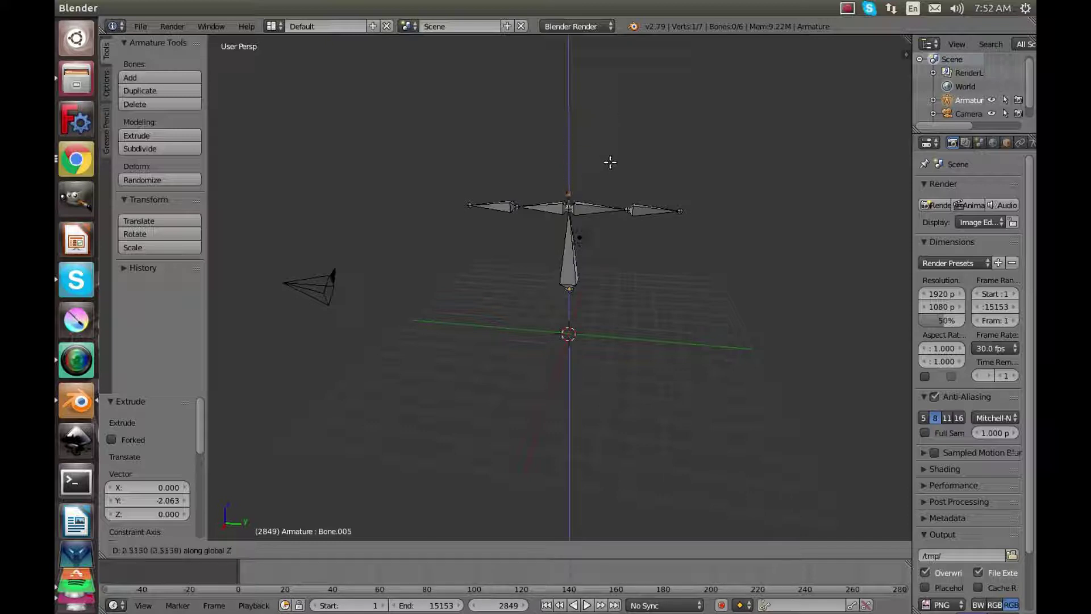
pyautogui.click(614, 153)
pyautogui.press('e')
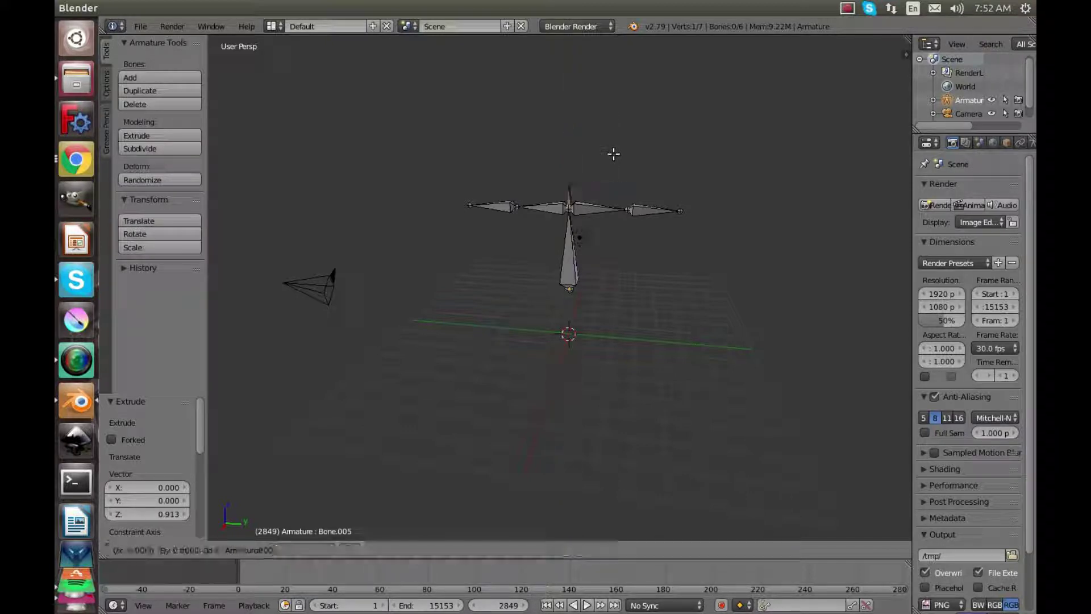
pyautogui.press('z')
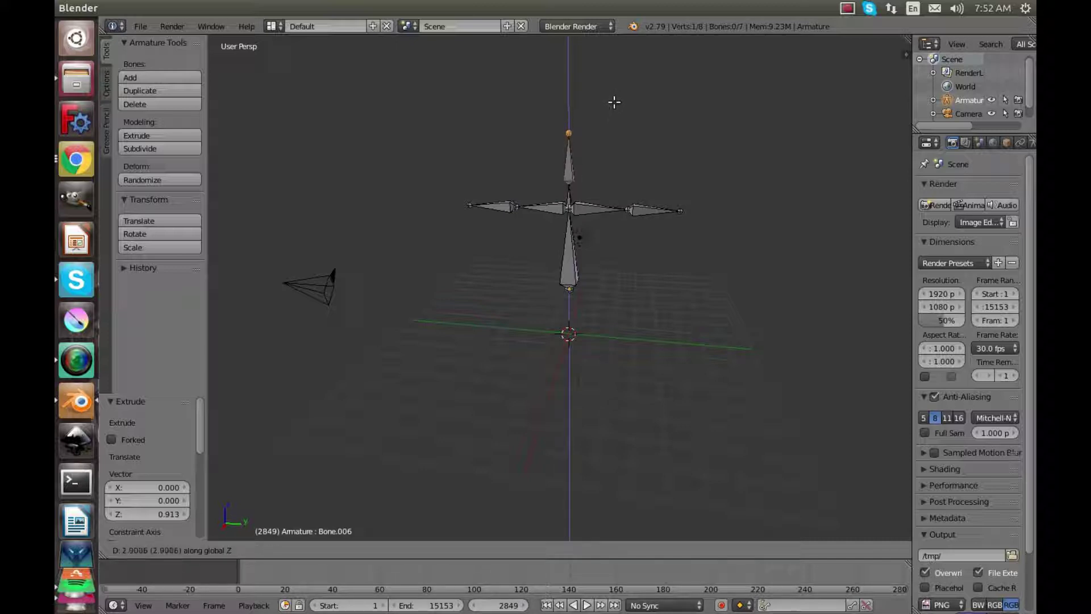
pyautogui.click(614, 102)
pyautogui.moveTo(614, 102); pyautogui.dragTo(599, 258, button='middle')
pyautogui.rightClick(577, 284)
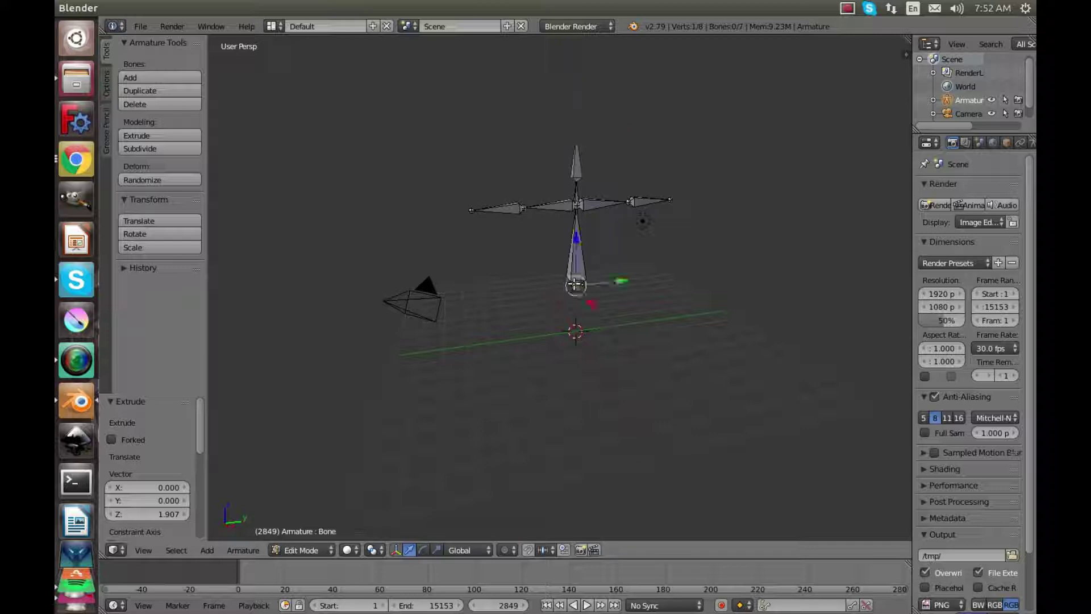
pyautogui.scroll(5, 559, 245)
# Extrude left and right hip bones along Y from the spine base, then undo them.
pyautogui.scroll(-1, 560, 246)
pyautogui.moveTo(559, 245); pyautogui.dragTo(556, 240, button='middle')
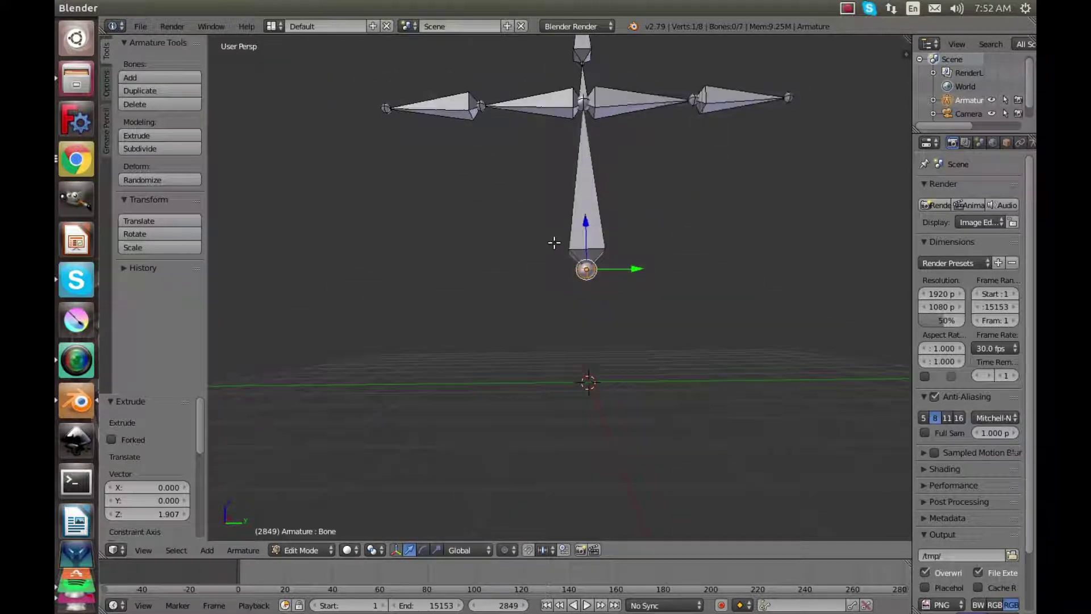
pyautogui.press('e')
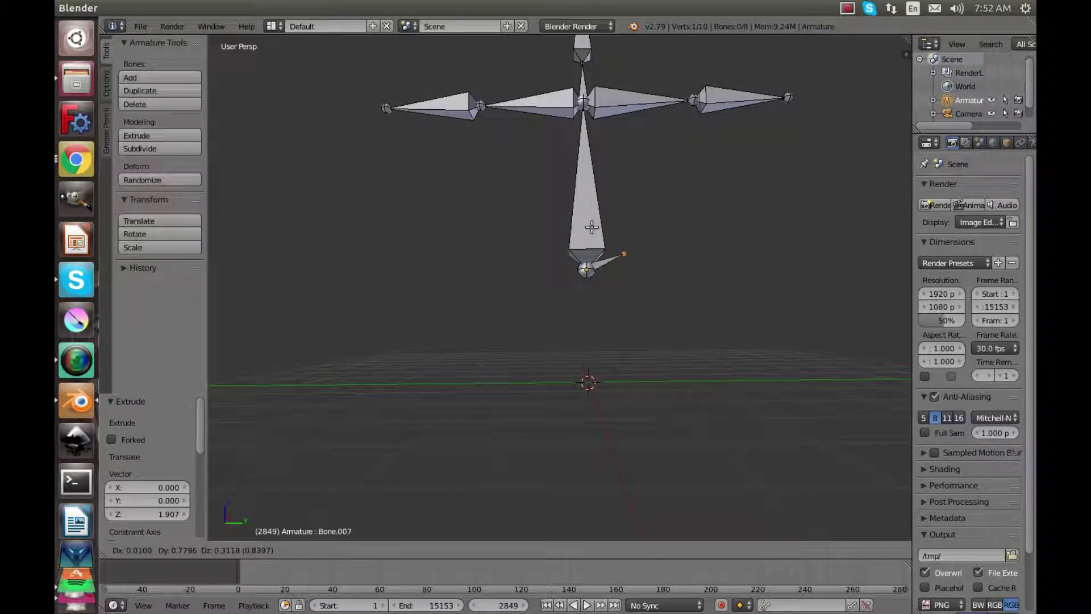
pyautogui.press('y')
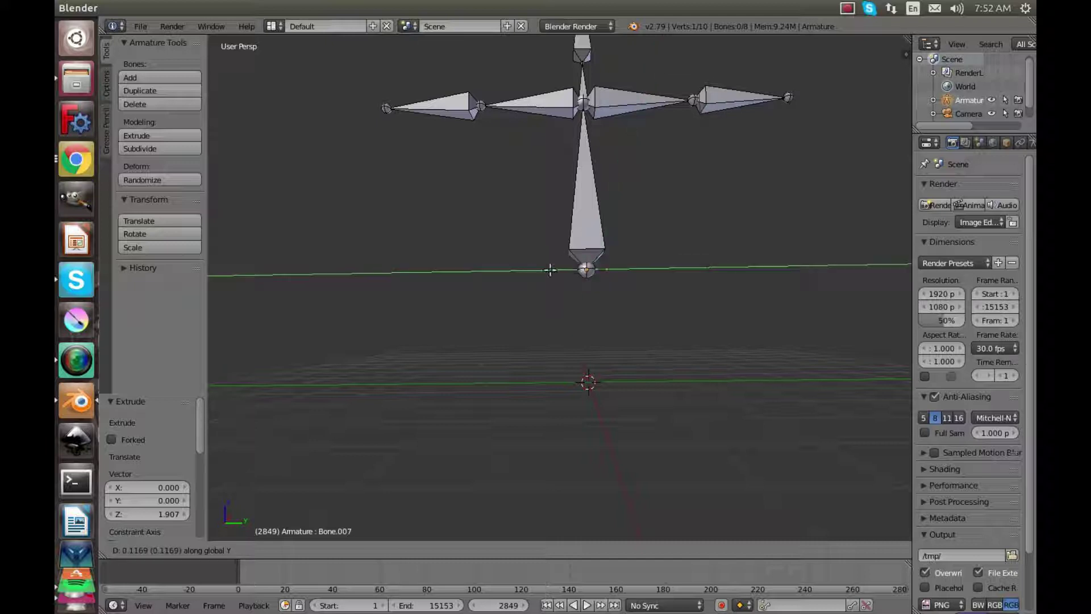
pyautogui.click(472, 282)
pyautogui.rightClick(587, 269)
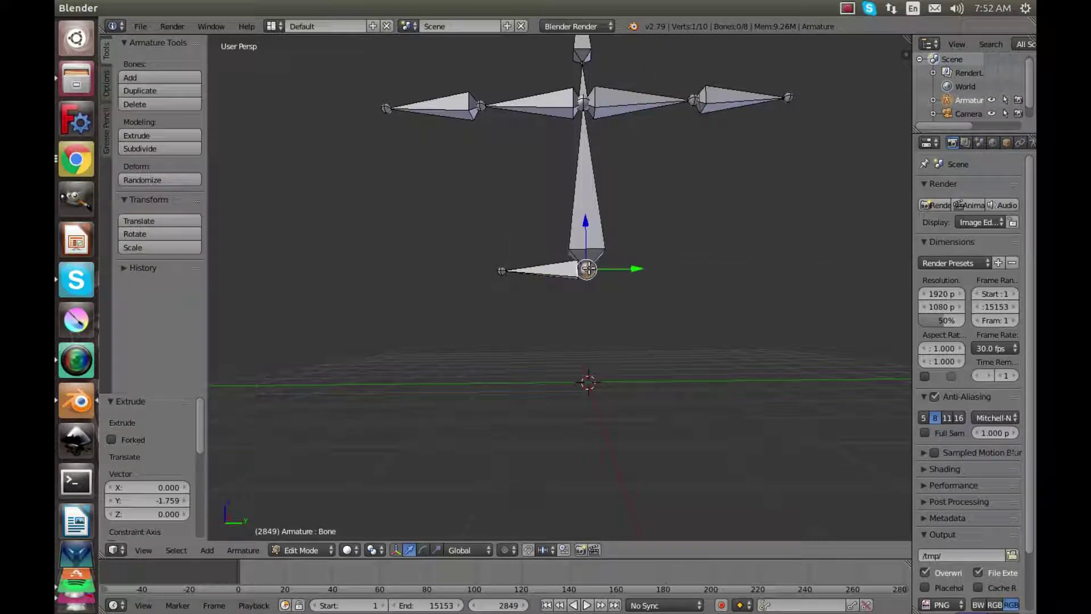
pyautogui.press('e')
pyautogui.press('y')
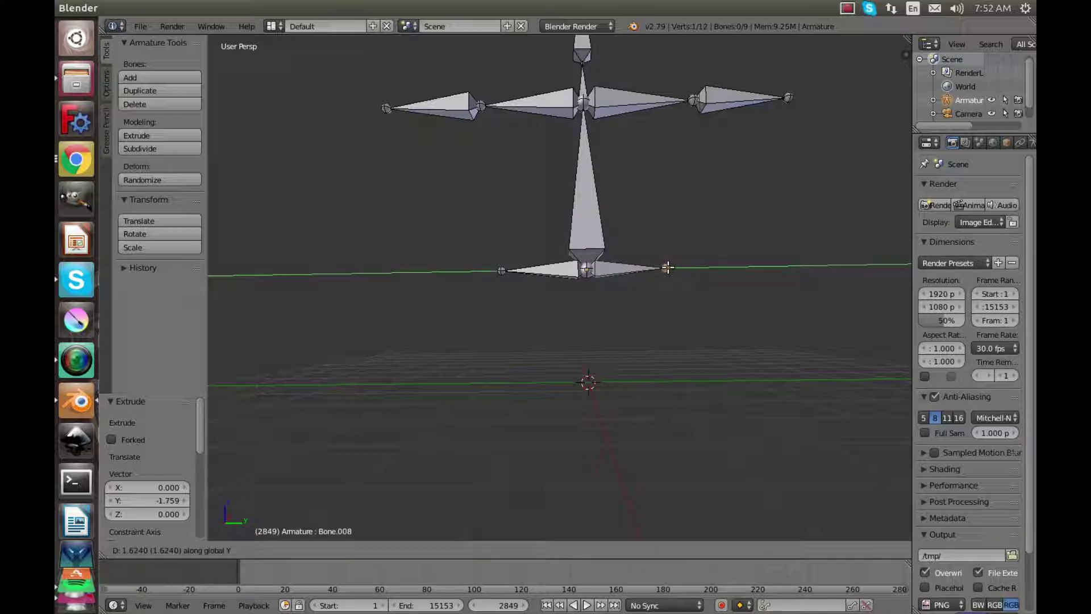
pyautogui.click(670, 268)
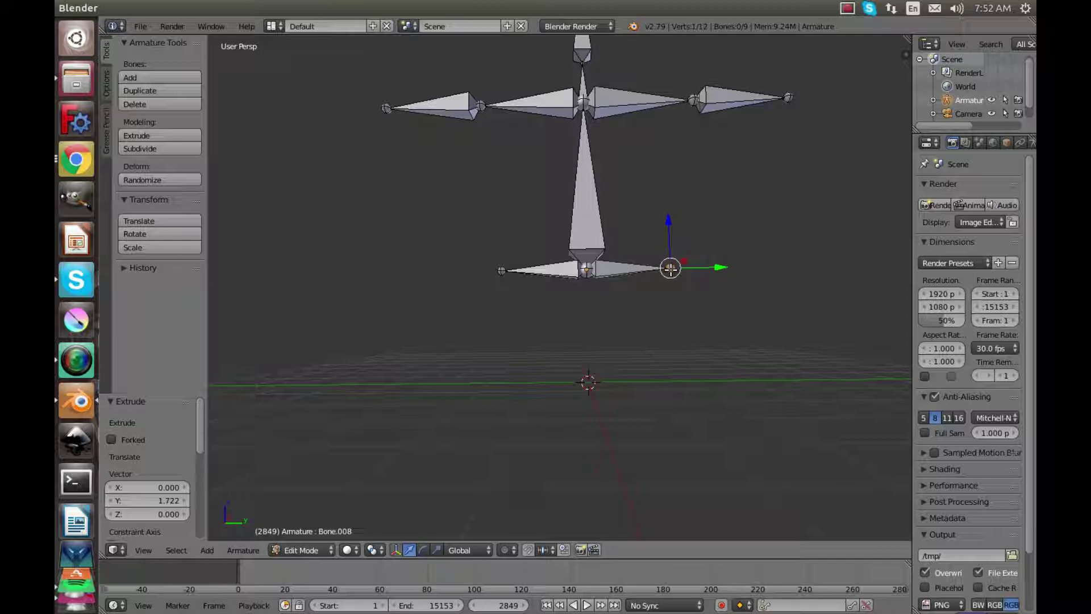
pyautogui.hotkey('ctrl', 'z')
pyautogui.hotkey('ctrl', 'z')
pyautogui.hotkey('ctrl', 'z')
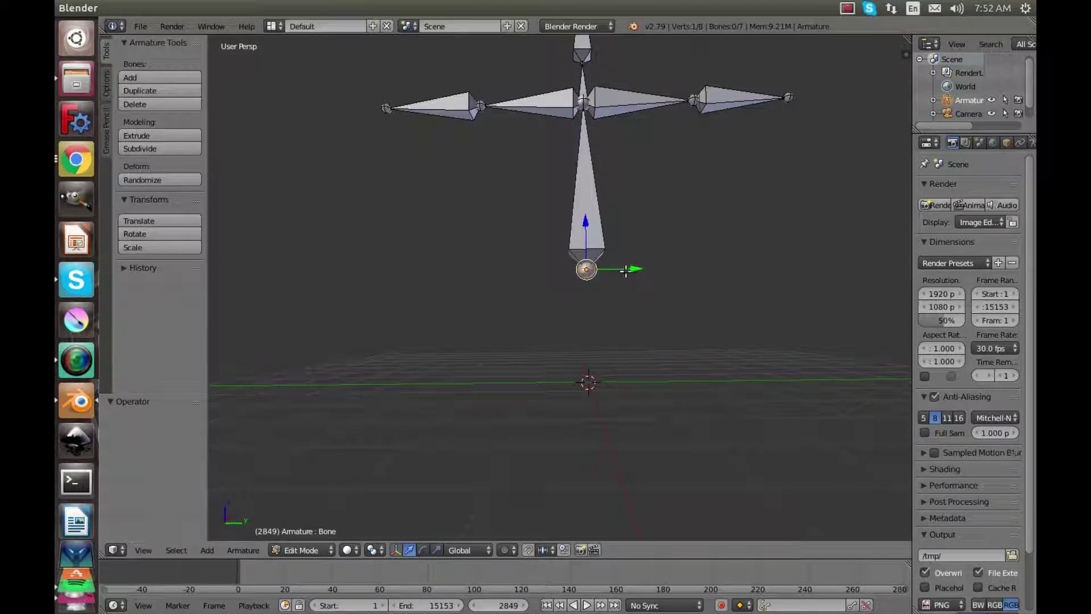
# Extrude a 2-unit right hip bone along Y from the spine base.
pyautogui.press('e')
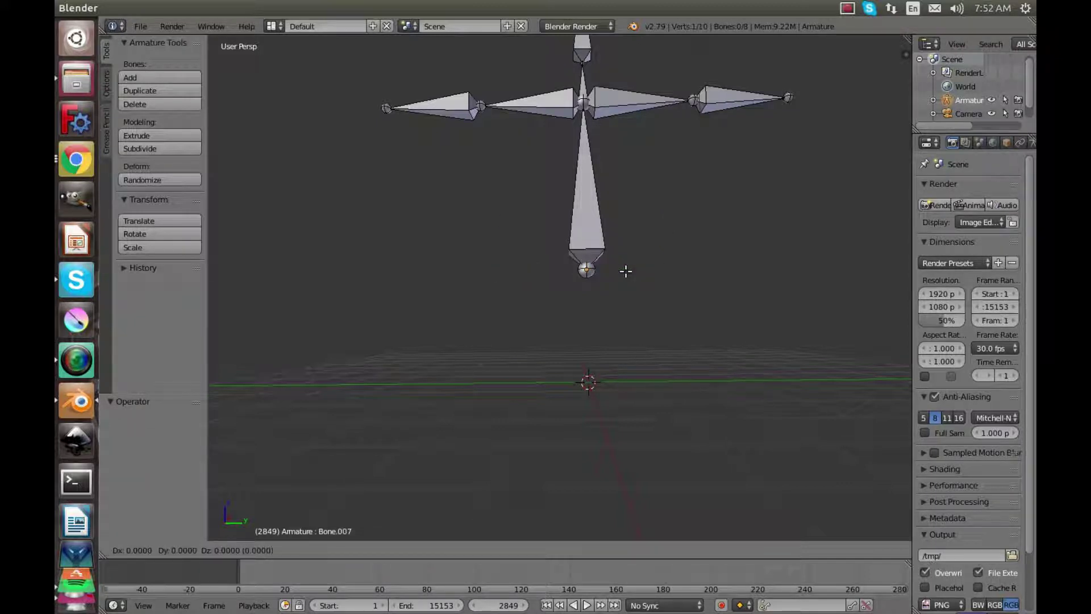
pyautogui.press('y')
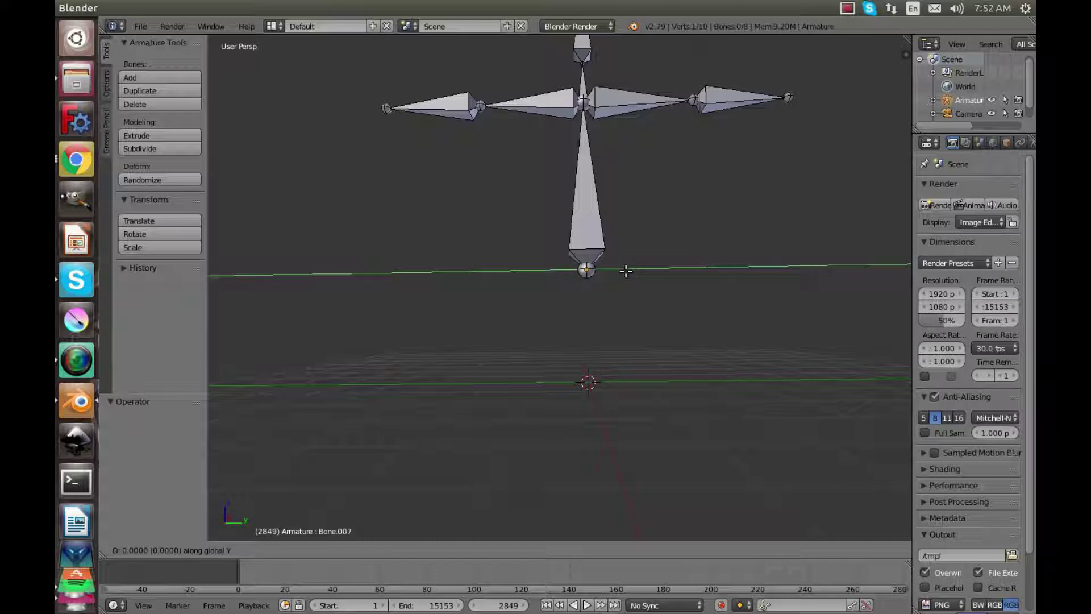
pyautogui.write('5')
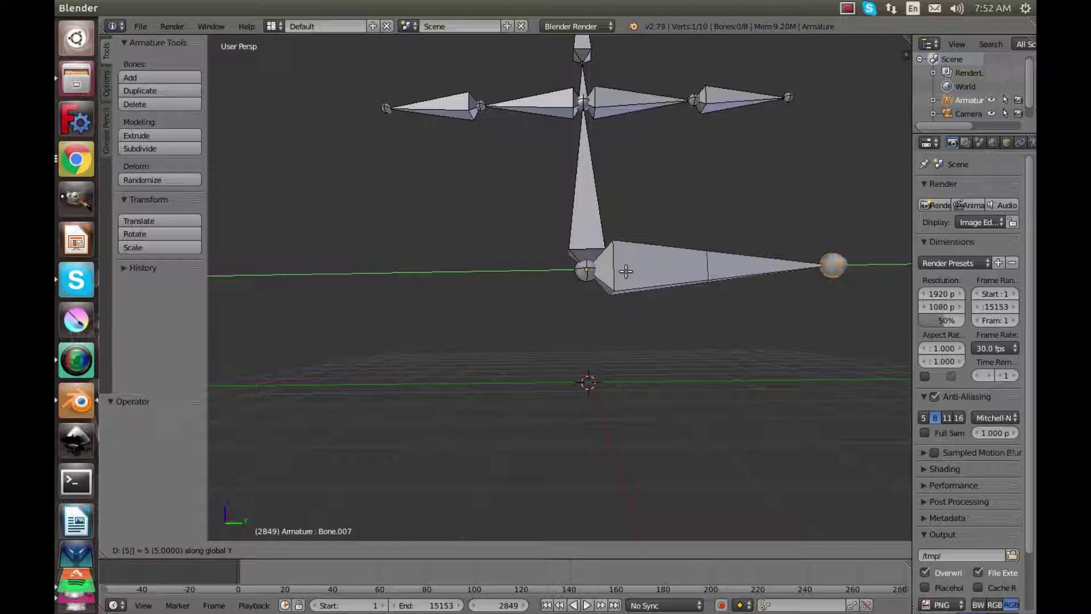
pyautogui.press('BackSpace')
pyautogui.write('1')
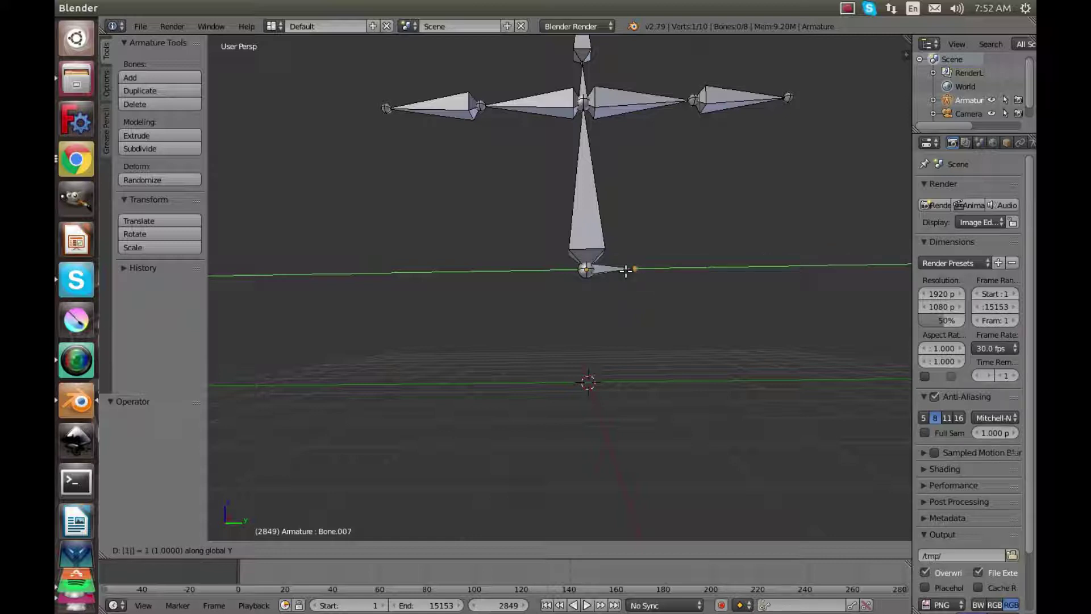
pyautogui.press('BackSpace')
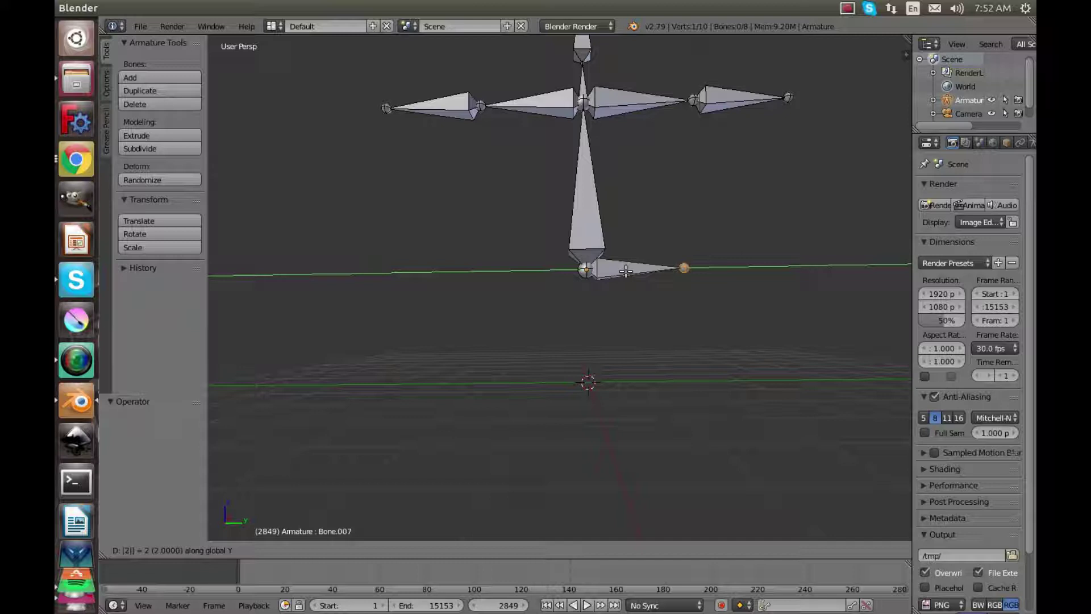
pyautogui.press('Return')
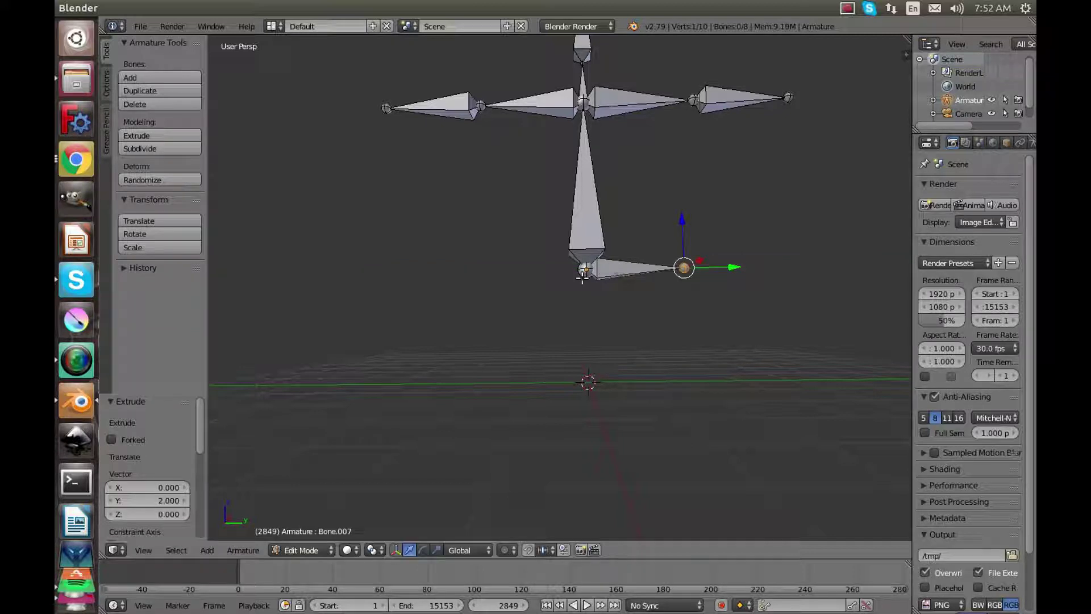
# Extrude a left hip bone along Y, then undo it for its wrong length.
pyautogui.rightClick(583, 269)
pyautogui.press('e')
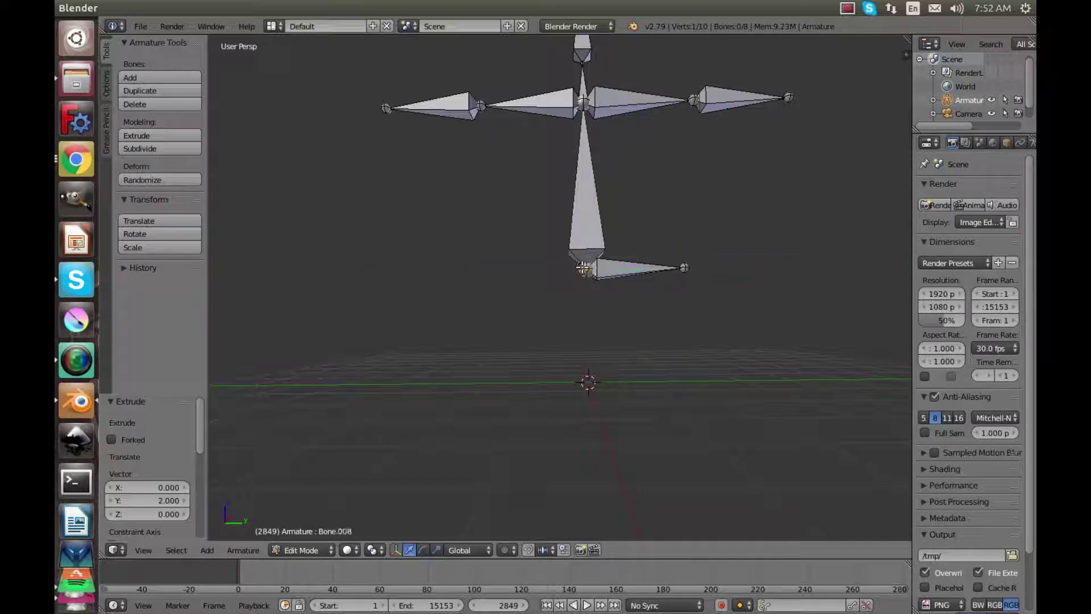
pyautogui.press('y')
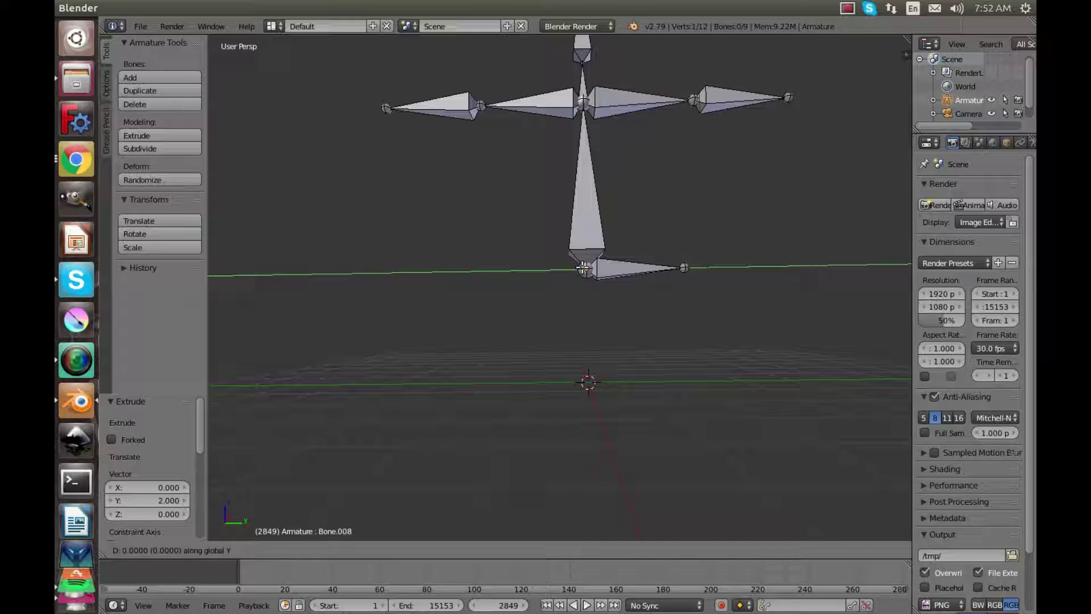
pyautogui.write('2 (2')
pyautogui.press('BackSpace')
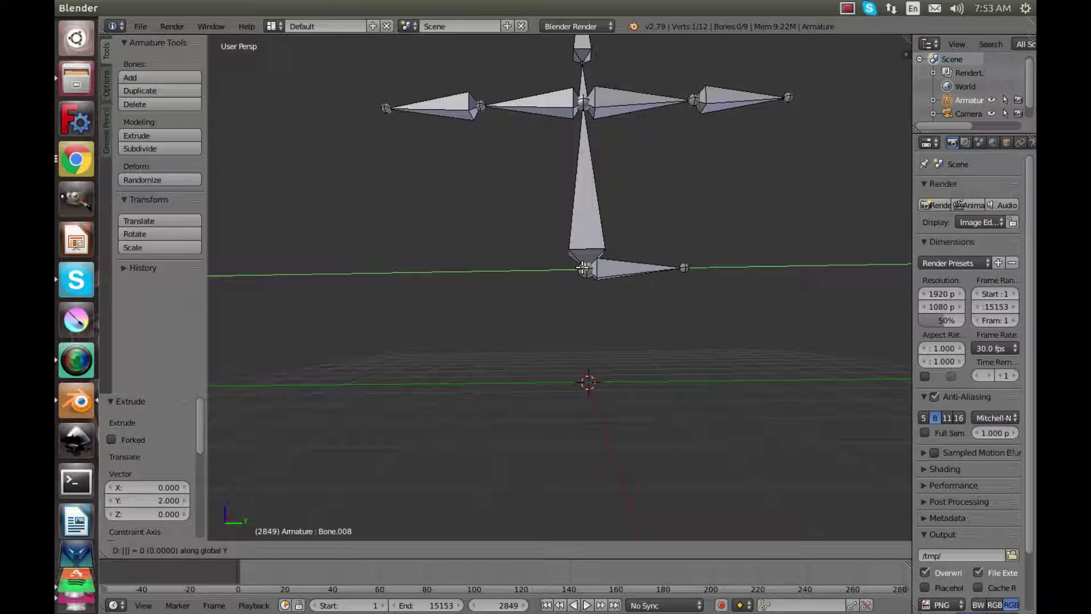
pyautogui.write('0.9019')
pyautogui.moveTo(884, 84)
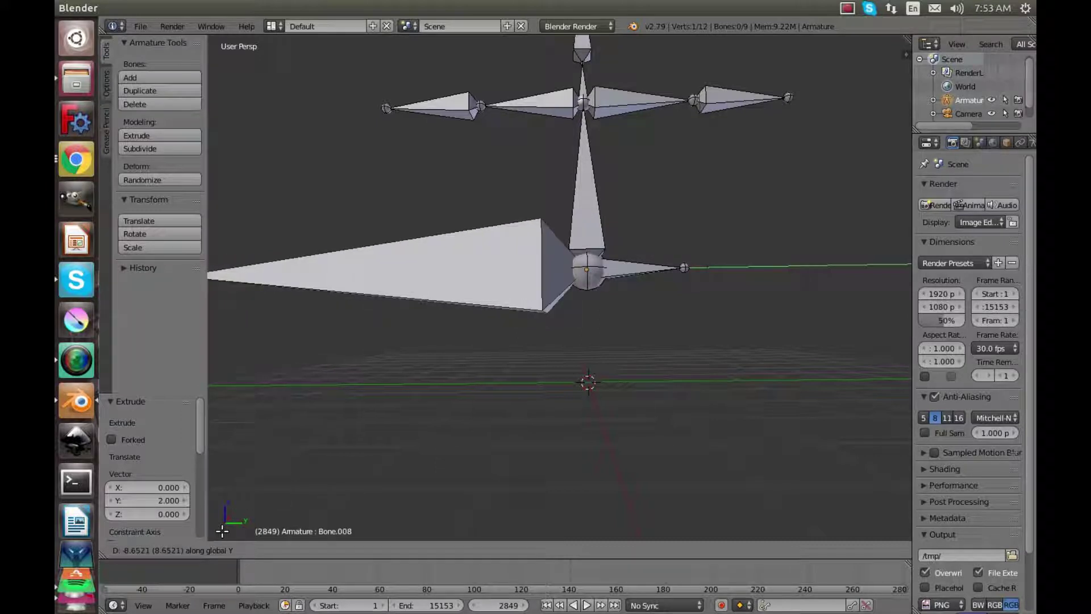
pyautogui.click(529, 379)
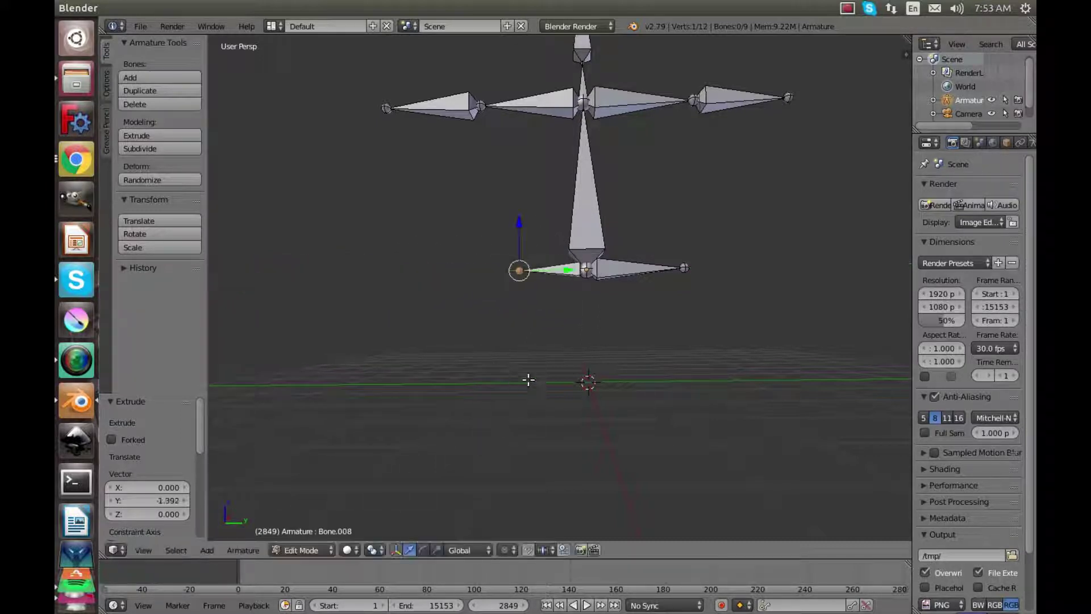
pyautogui.hotkey('ctrl', 'z')
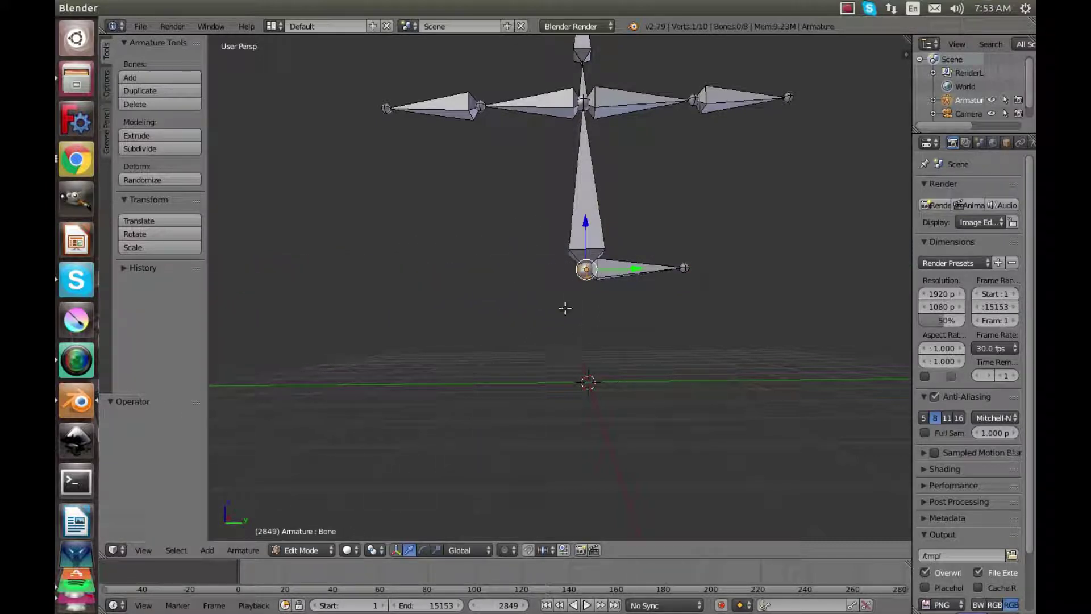
# Re-extrude the left hip bone along Y at -2 units.
pyautogui.press('e')
pyautogui.press('y')
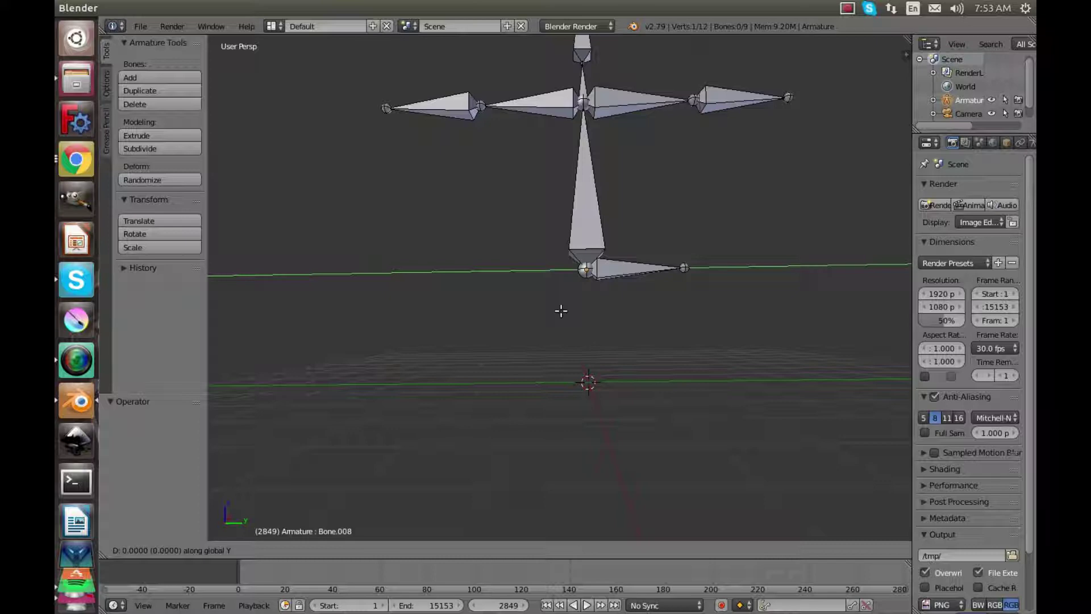
pyautogui.write('-1')
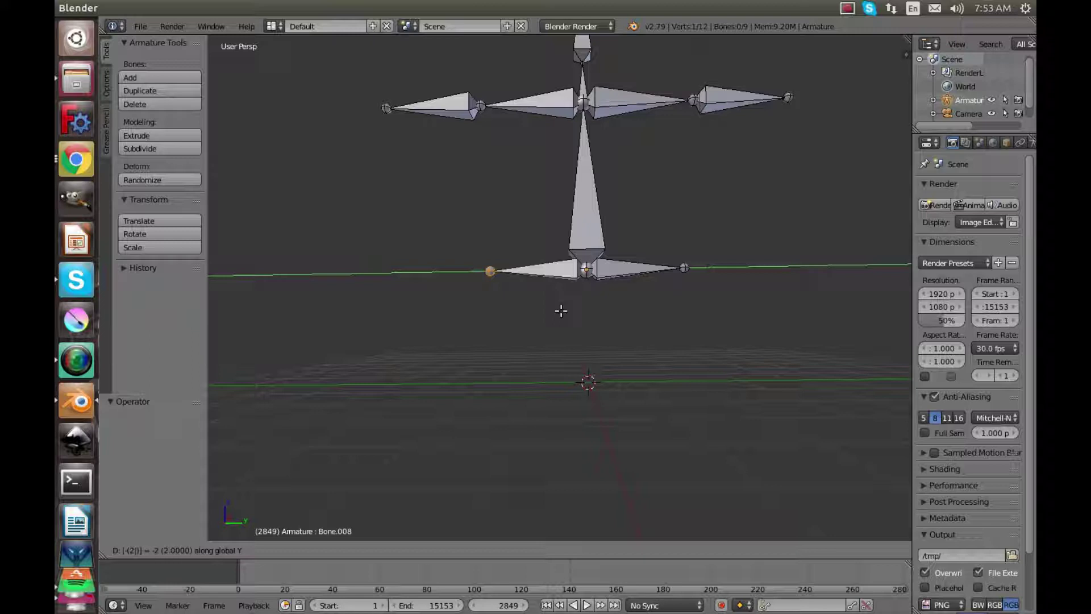
pyautogui.press('Return')
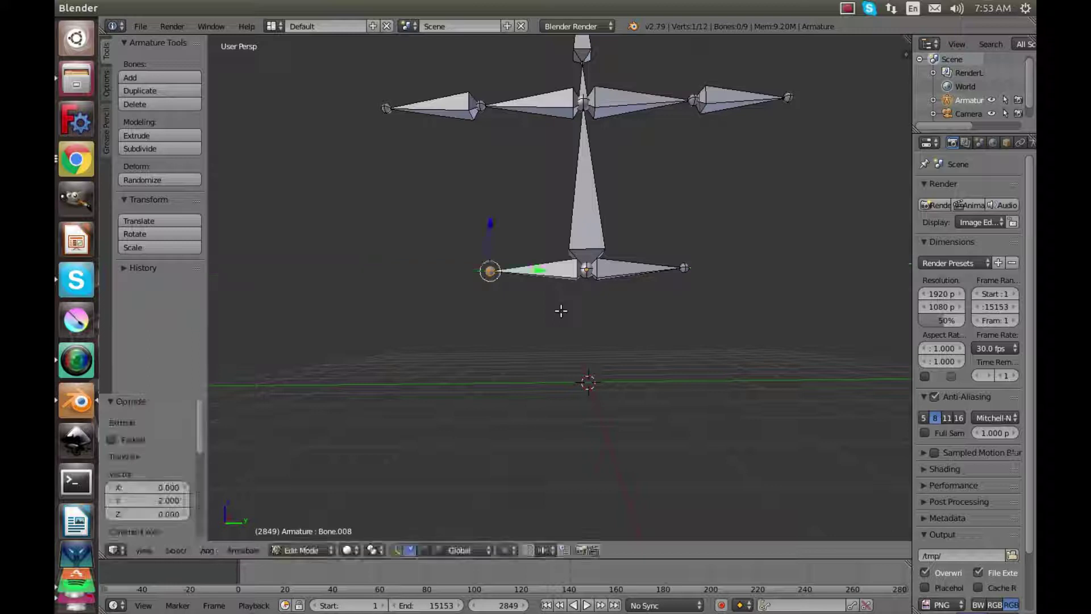
# Extrude a left thigh bone 3 units straight down along Z from the hip.
pyautogui.press('e')
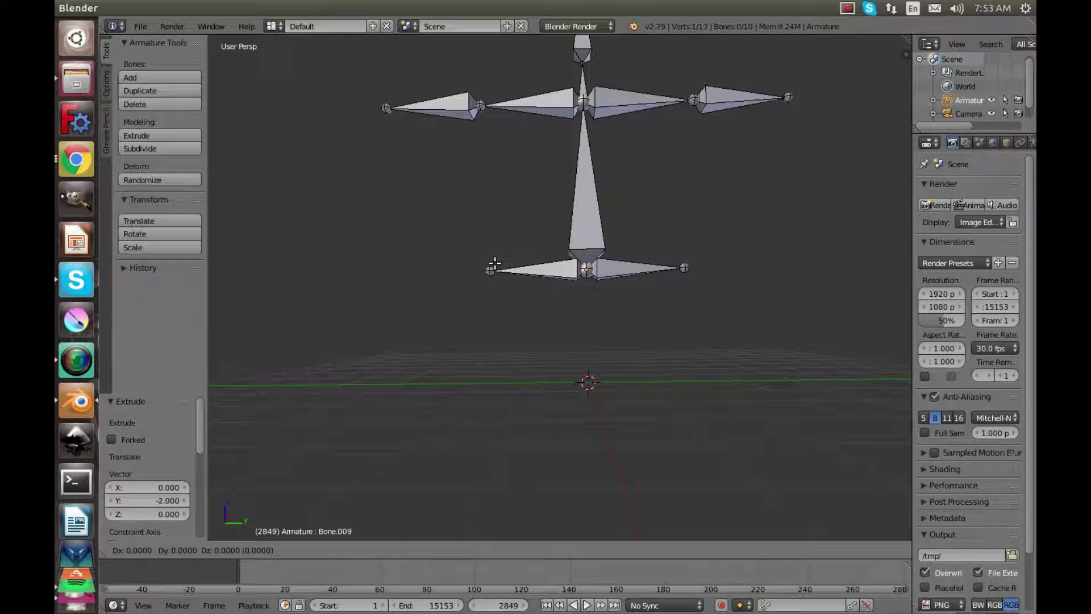
pyautogui.press('z')
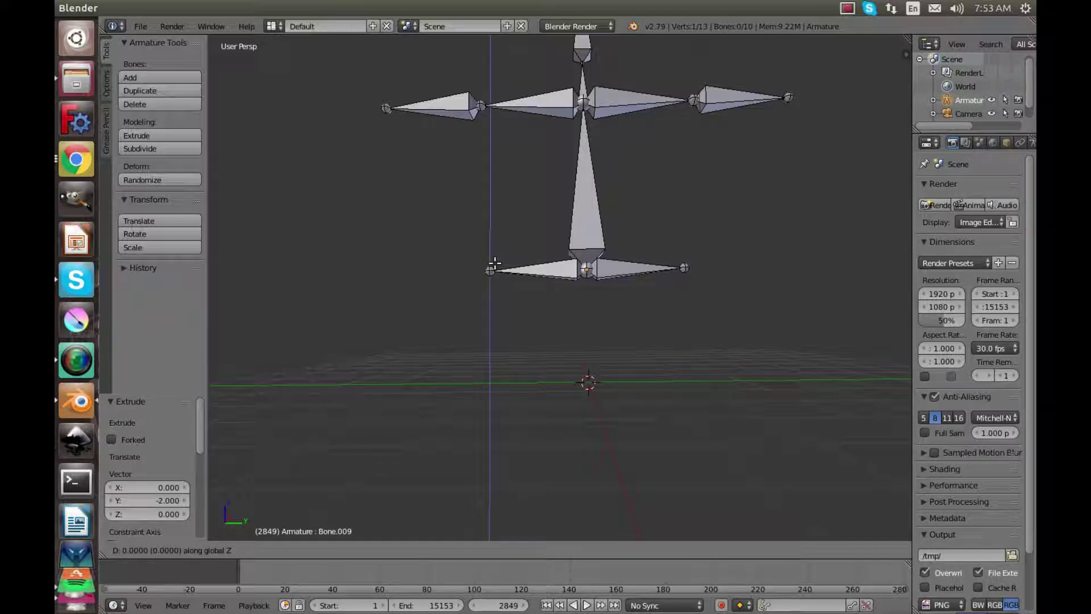
pyautogui.press('3')
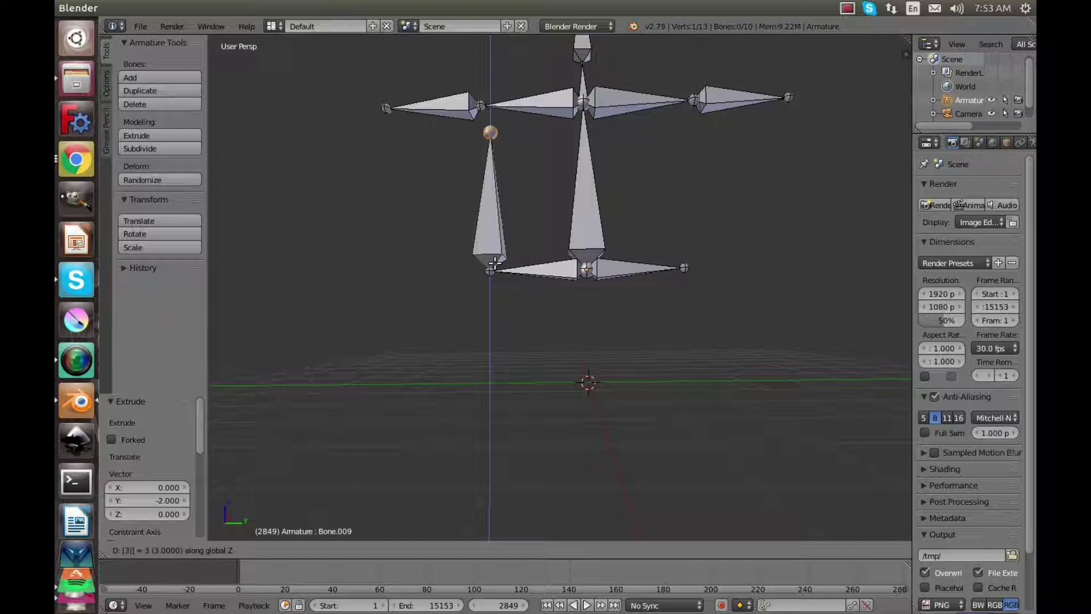
pyautogui.press('BackSpace')
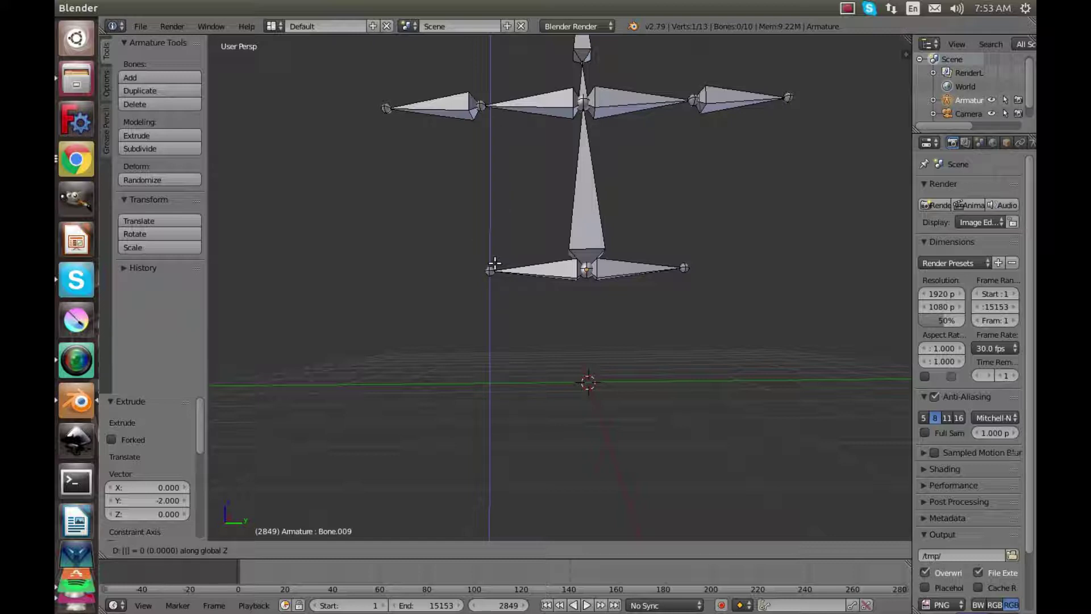
pyautogui.press('-')
pyautogui.press('3')
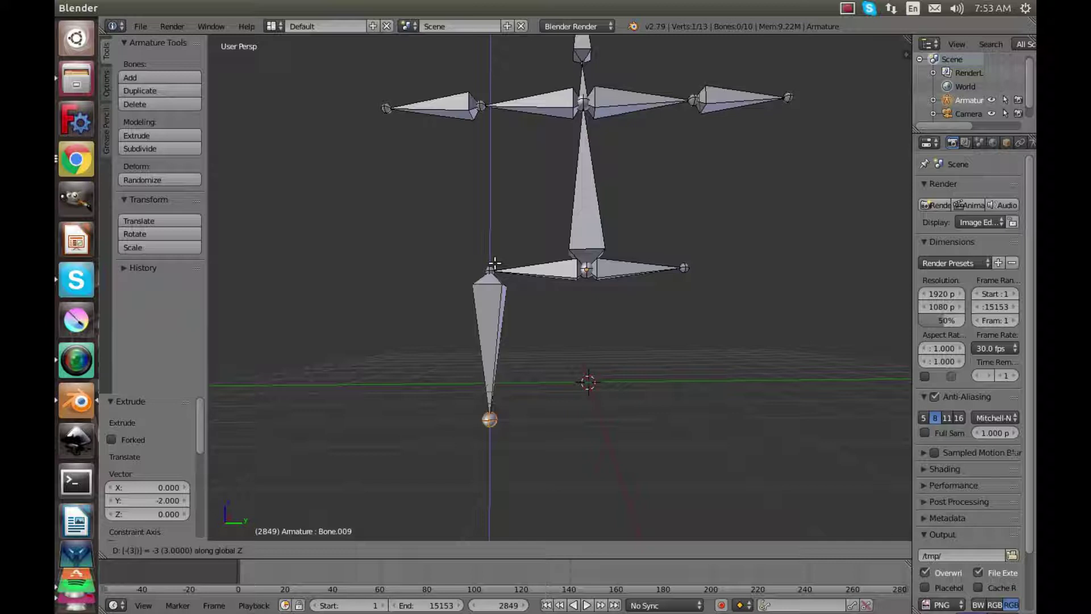
pyautogui.click(587, 285)
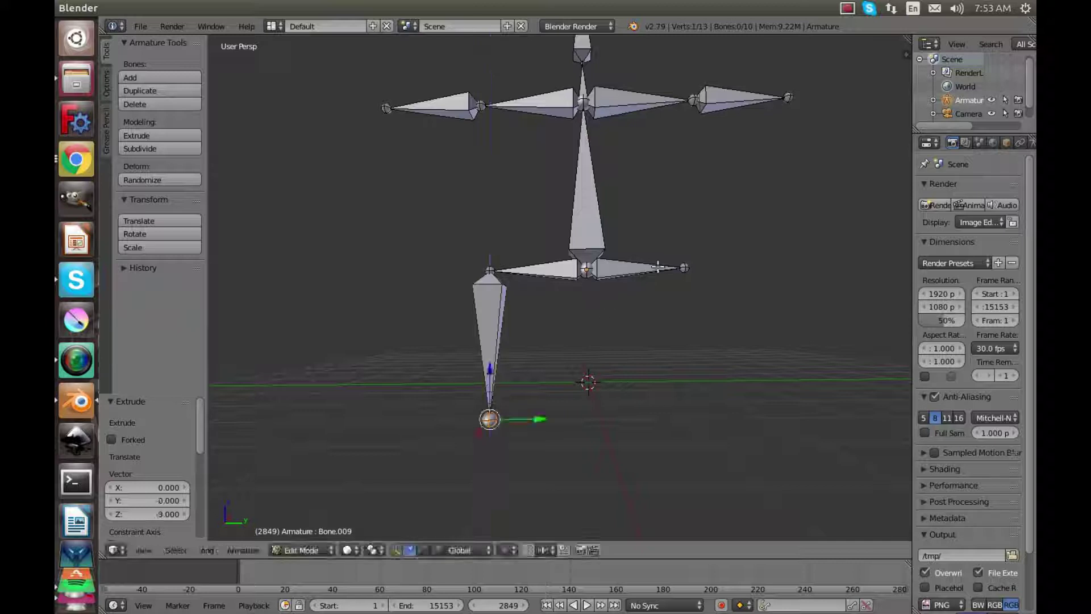
# Extrude a right thigh bone 3 units down along Z from the hip's end.
pyautogui.rightClick(684, 268)
pyautogui.press('e')
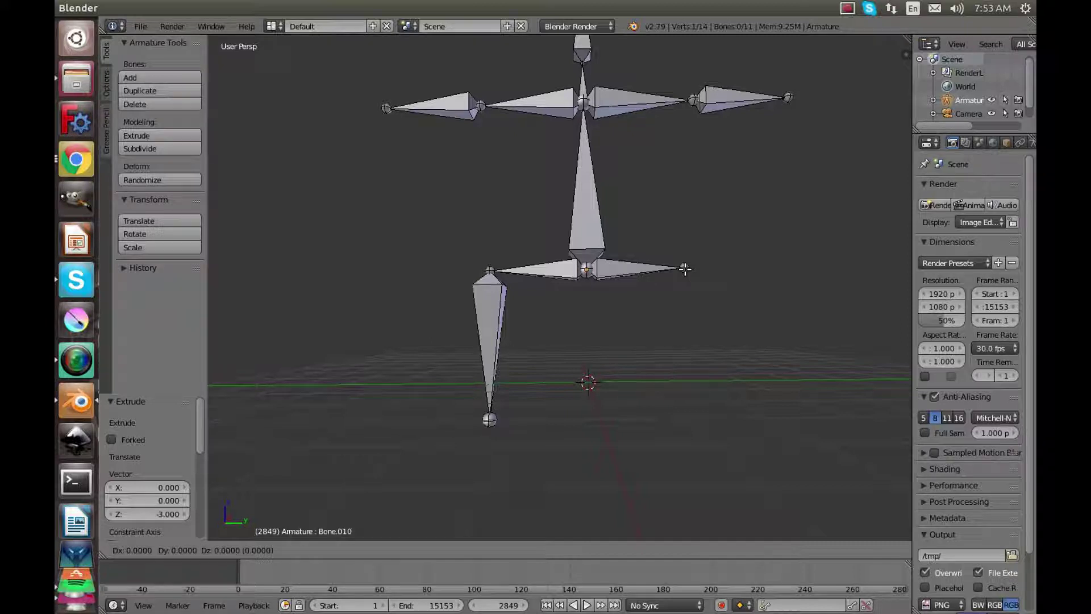
pyautogui.press('z')
pyautogui.press('3')
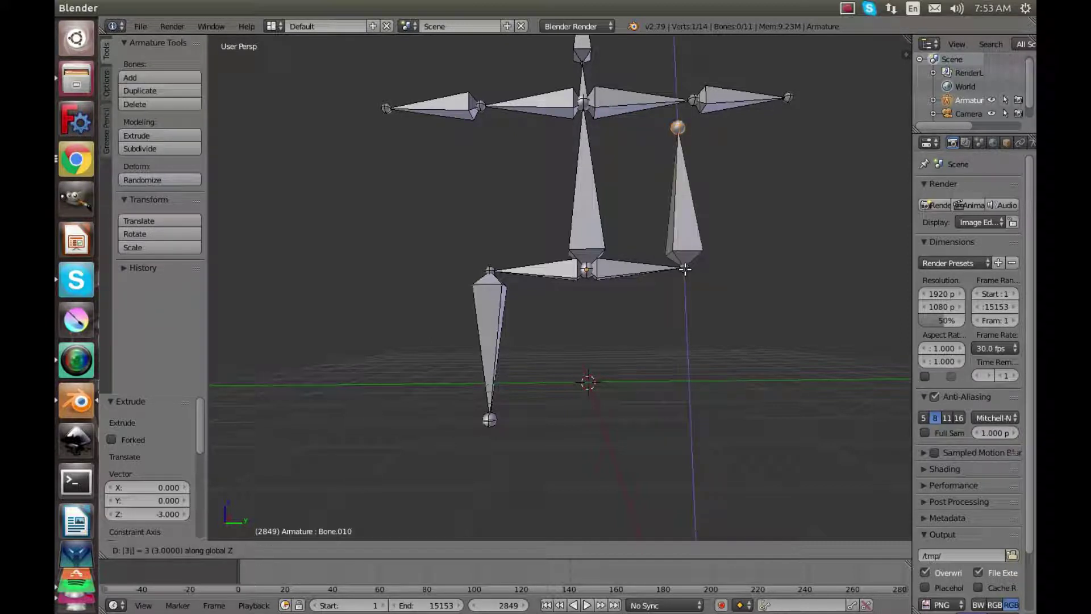
pyautogui.press('BackSpace')
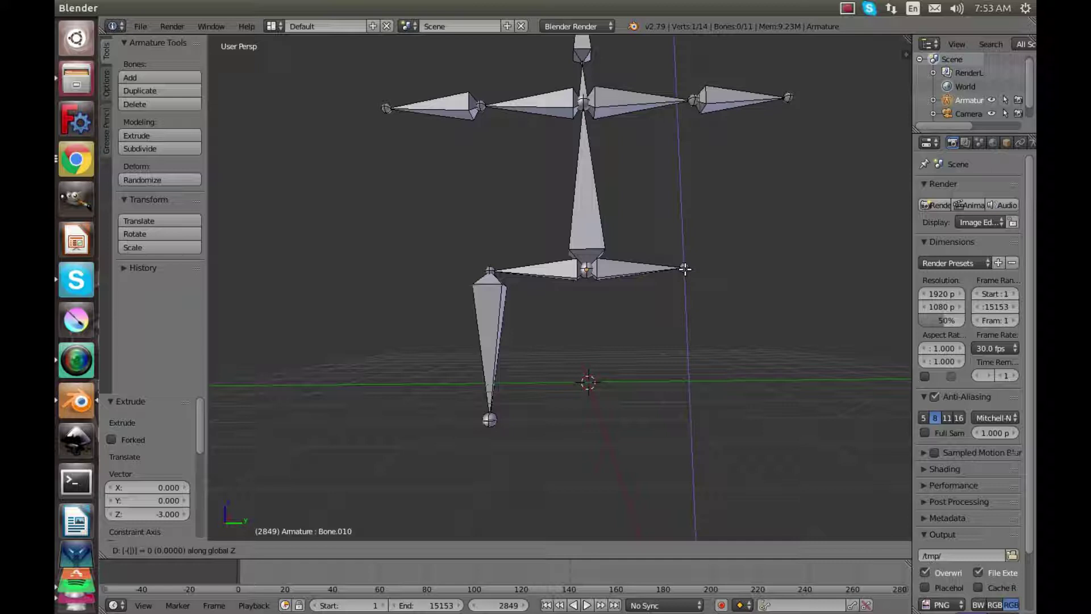
pyautogui.press('3')
pyautogui.press('Return')
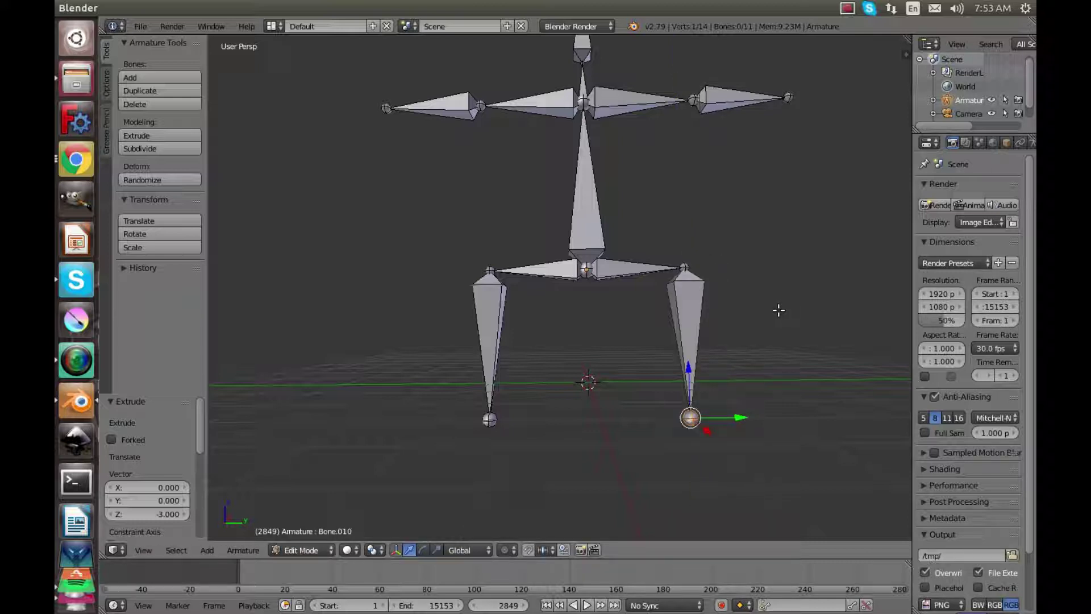
# Extrude 3-unit shin bones downward along Z from both thigh tips.
pyautogui.press('e')
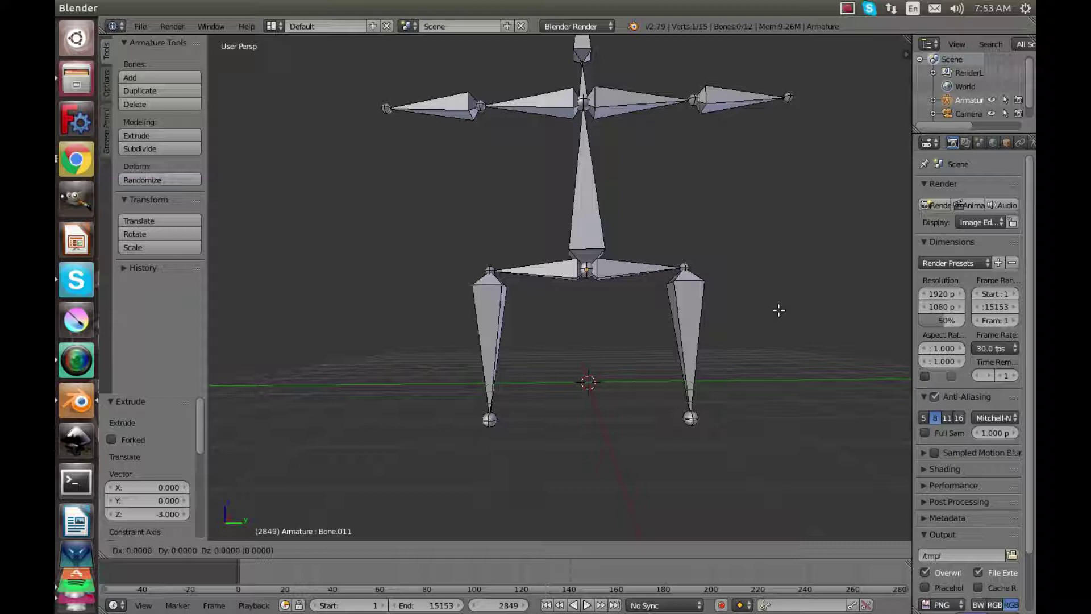
pyautogui.press('z')
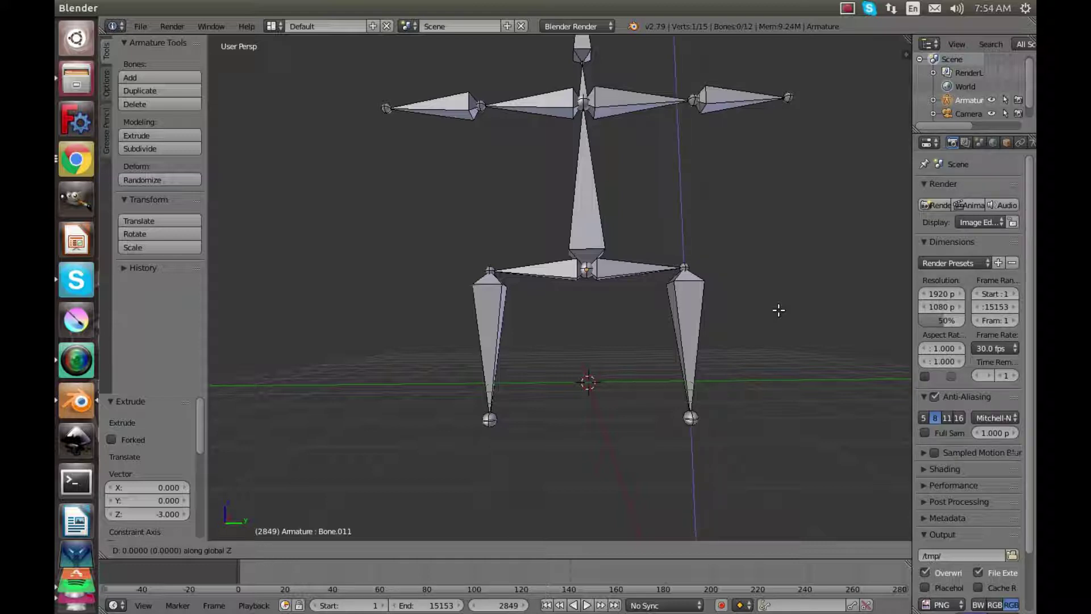
pyautogui.write('-3')
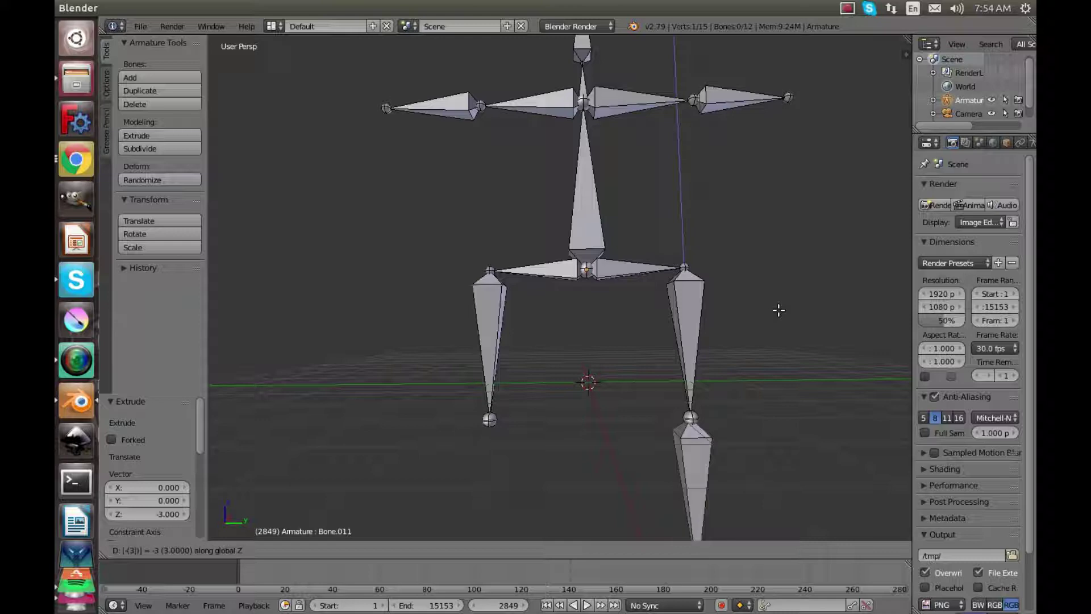
pyautogui.press('Return')
pyautogui.rightClick(490, 419)
pyautogui.press('e')
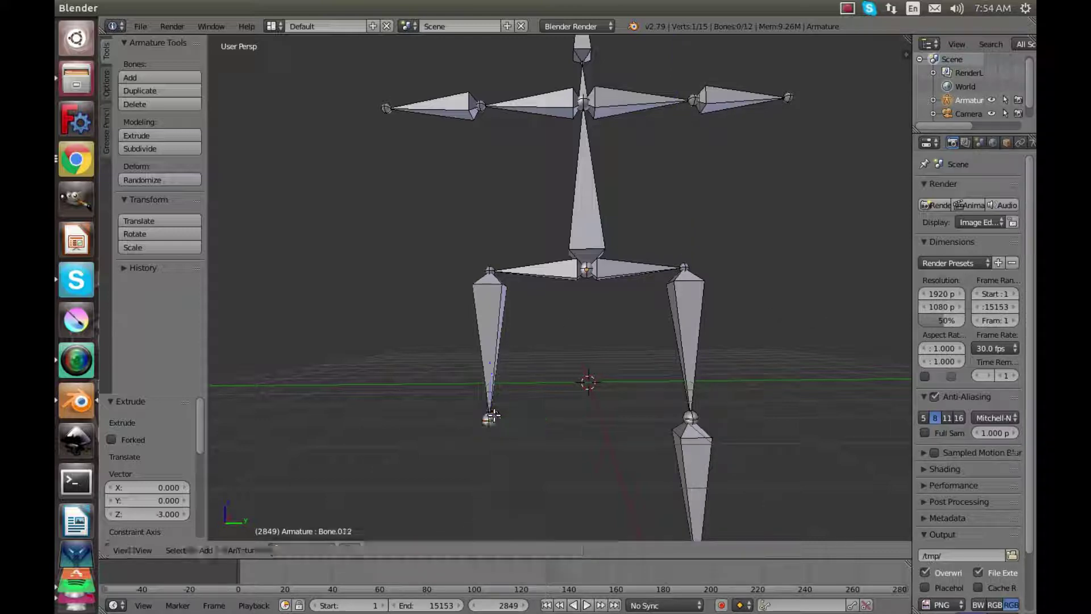
pyautogui.press('z')
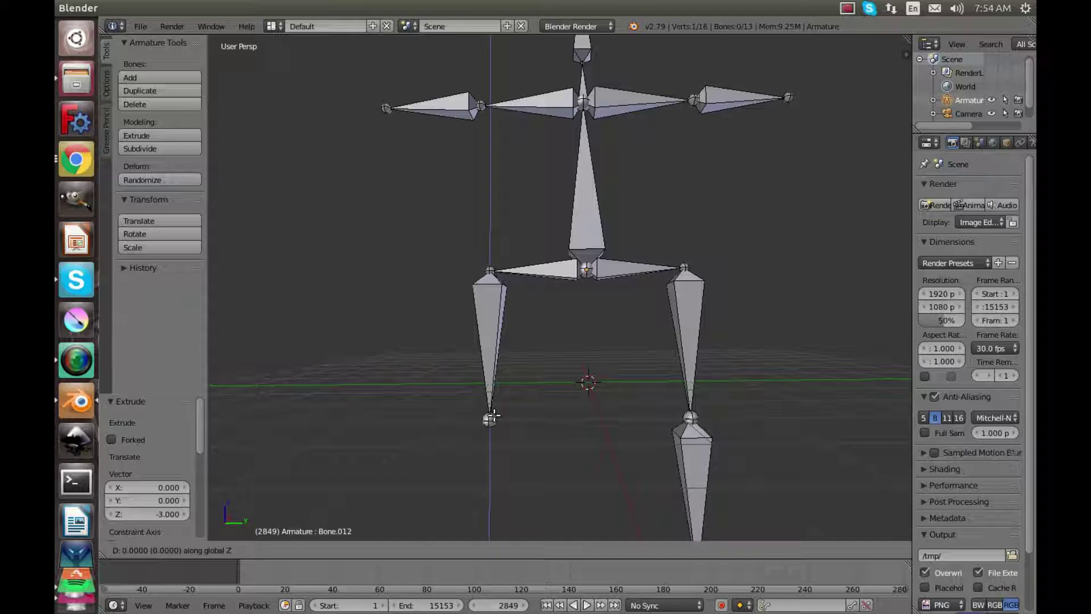
pyautogui.click(489, 535)
# Select the left arm tip and switch to a zoomed Top Orthographic view.
pyautogui.moveTo(488, 534); pyautogui.dragTo(558, 423, button='middle')
pyautogui.scroll(-2, 560, 354)
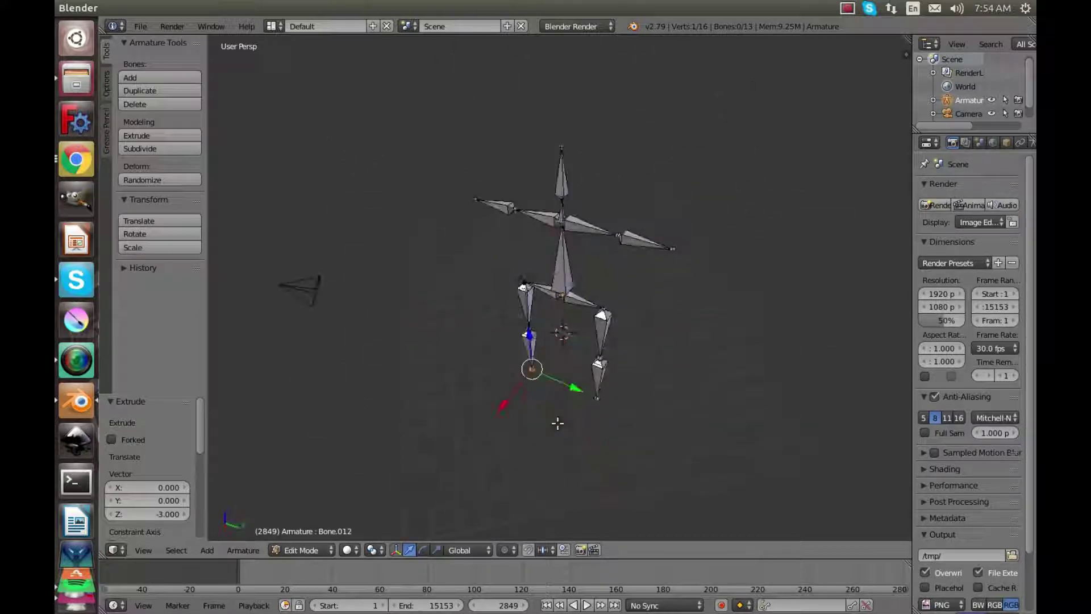
pyautogui.moveTo(446, 312); pyautogui.dragTo(489, 335, button='middle')
pyautogui.rightClick(436, 262)
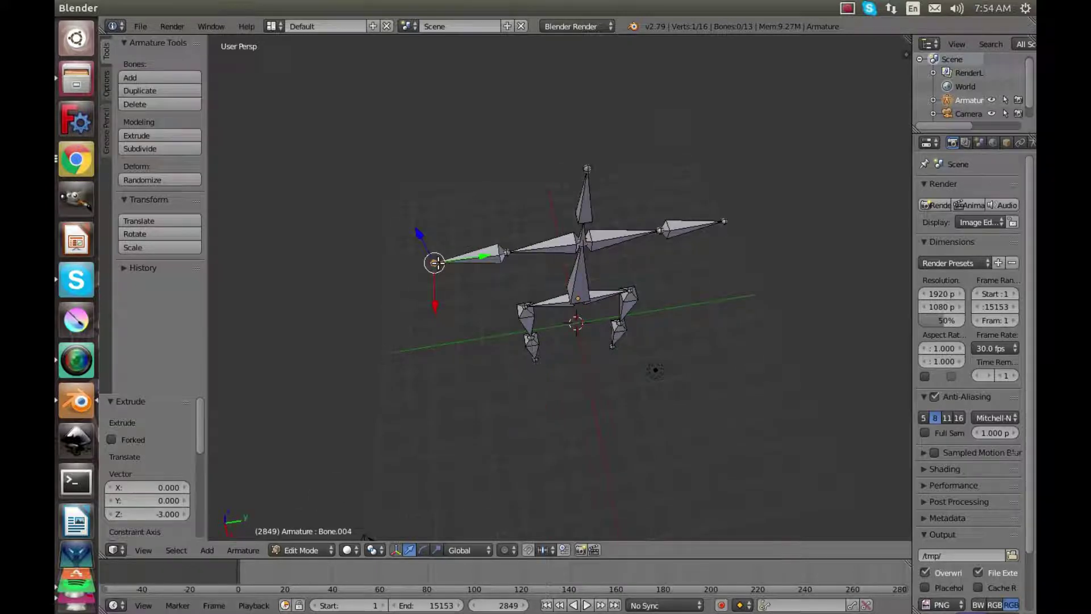
pyautogui.press('KP_7')
pyautogui.press('KP_5')
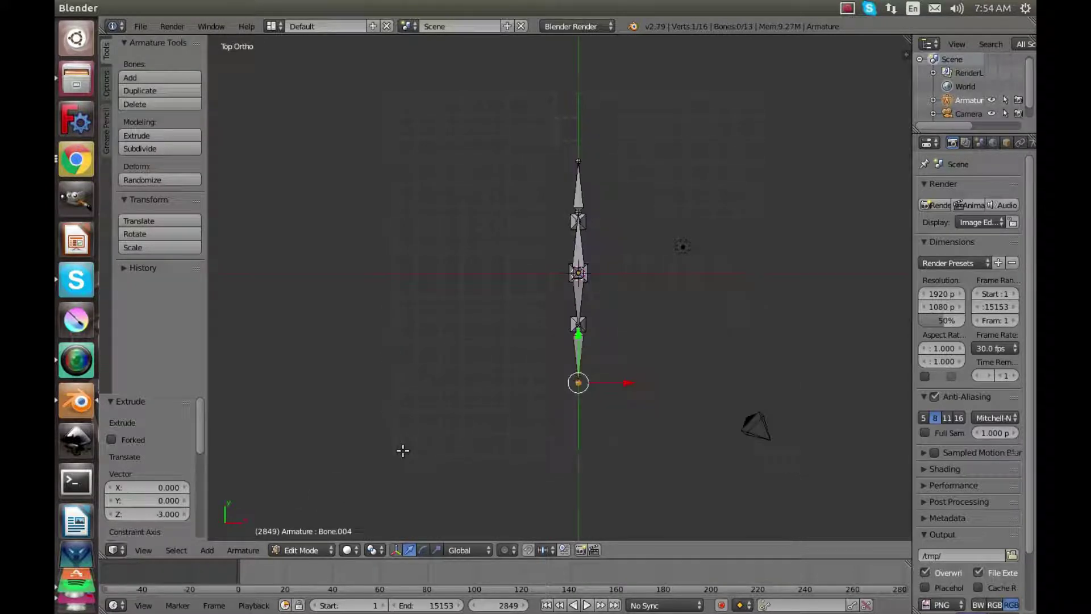
pyautogui.scroll(4, 588, 404)
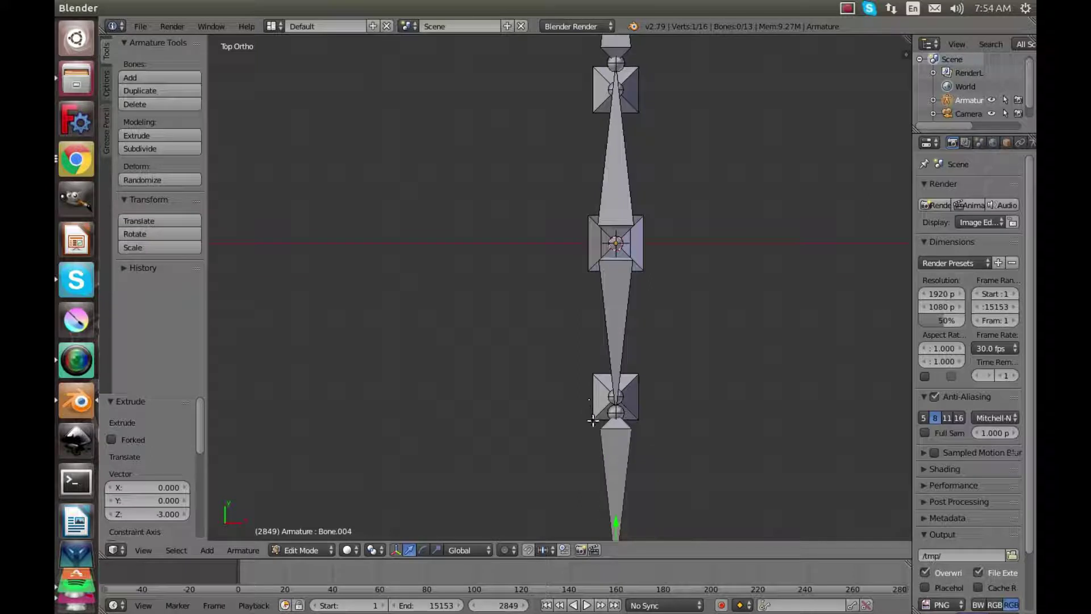
pyautogui.scroll(3, 586, 398)
pyautogui.keyDown('shift'); pyautogui.scroll(-2, 583, 387); pyautogui.keyUp('shift')
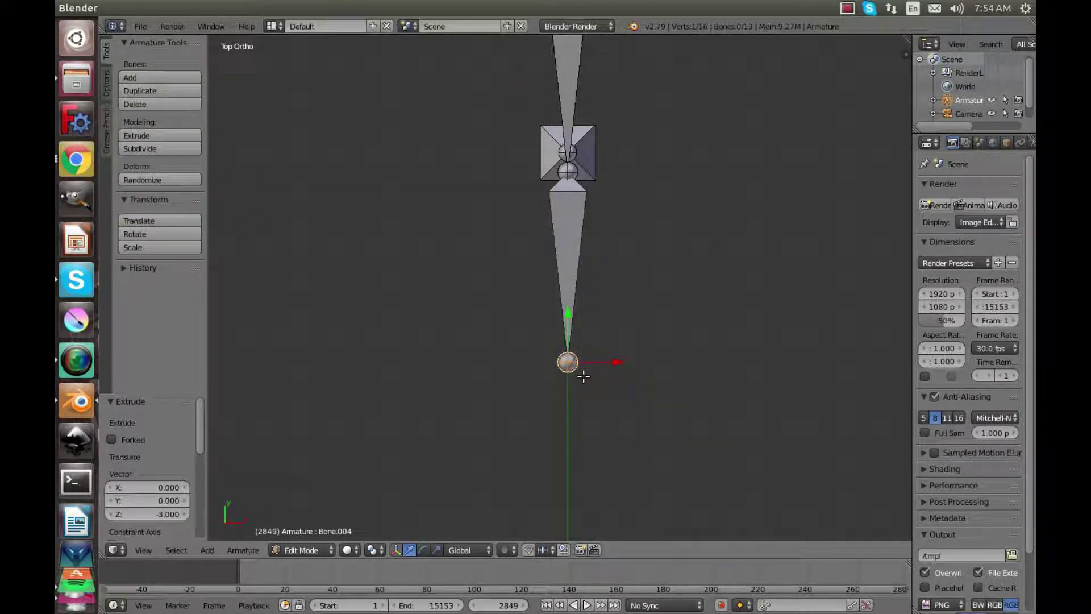
# Extrude five short finger bones fanning out from the left hand tip.
pyautogui.press('e')
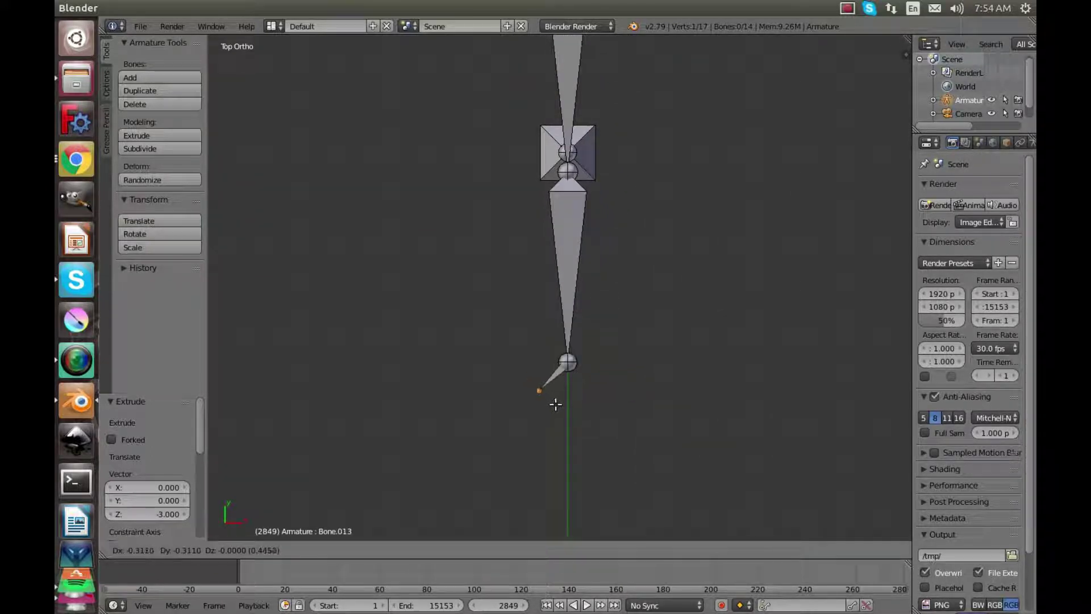
pyautogui.click(542, 408)
pyautogui.press('e')
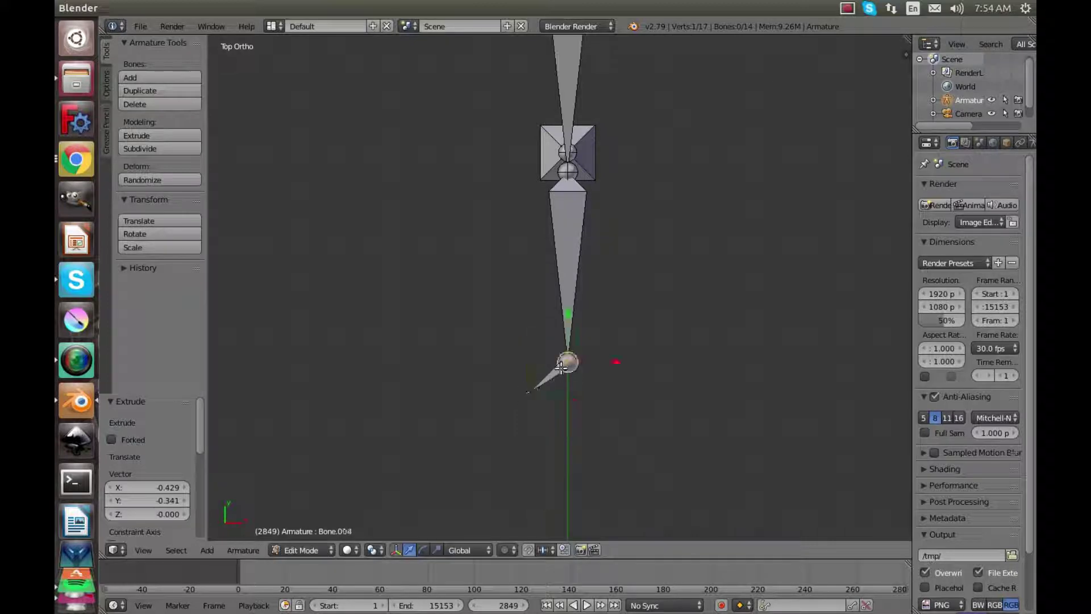
pyautogui.click(549, 429)
pyautogui.click(567, 361)
pyautogui.press('e')
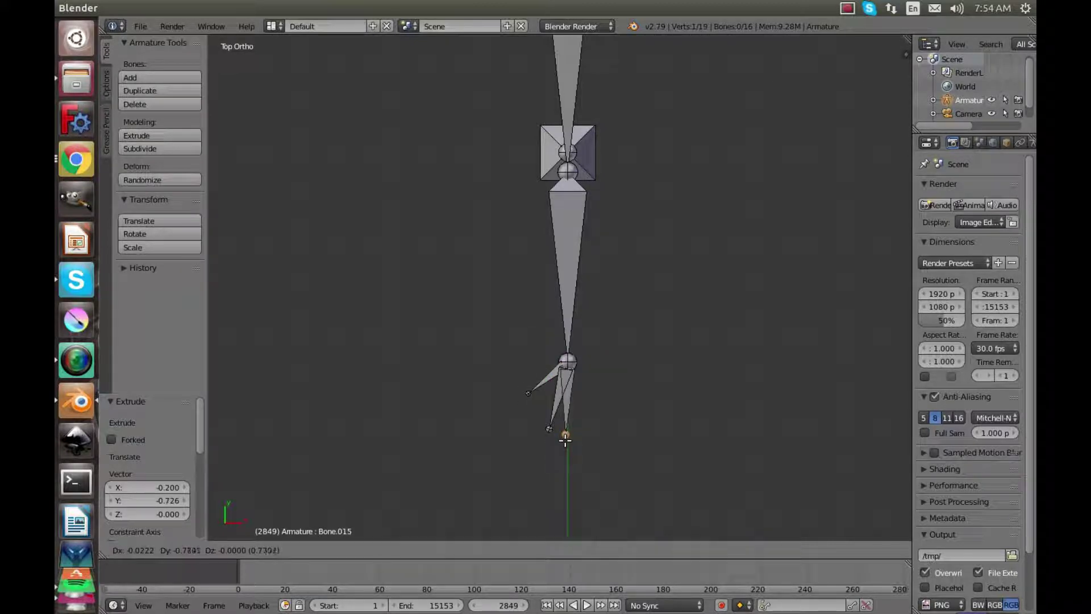
pyautogui.click(565, 439)
pyautogui.click(567, 361)
pyautogui.press('e')
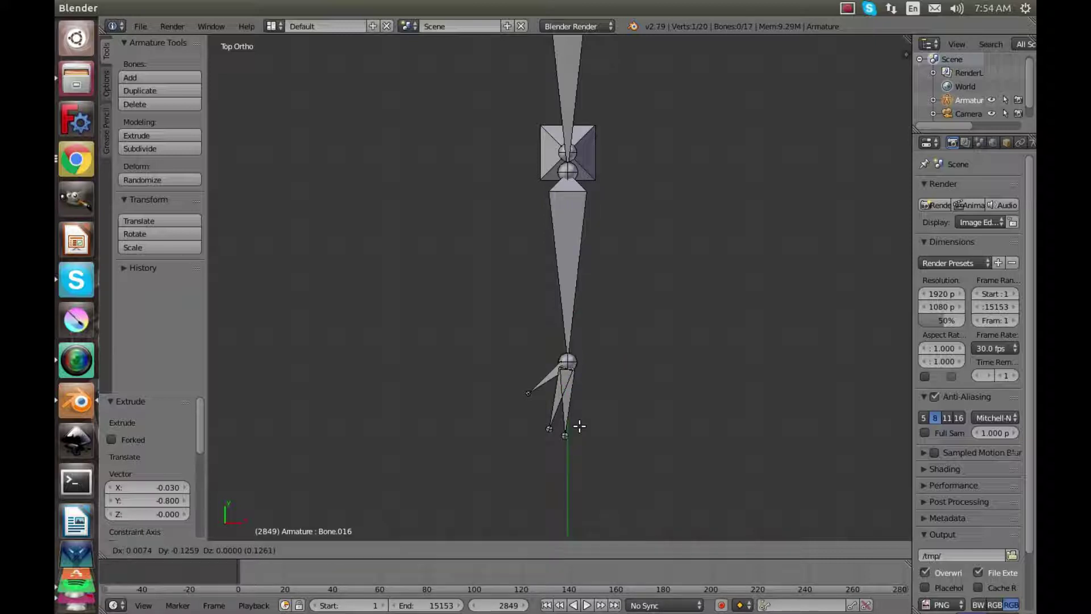
pyautogui.click(591, 484)
pyautogui.click(567, 362)
pyautogui.press('e')
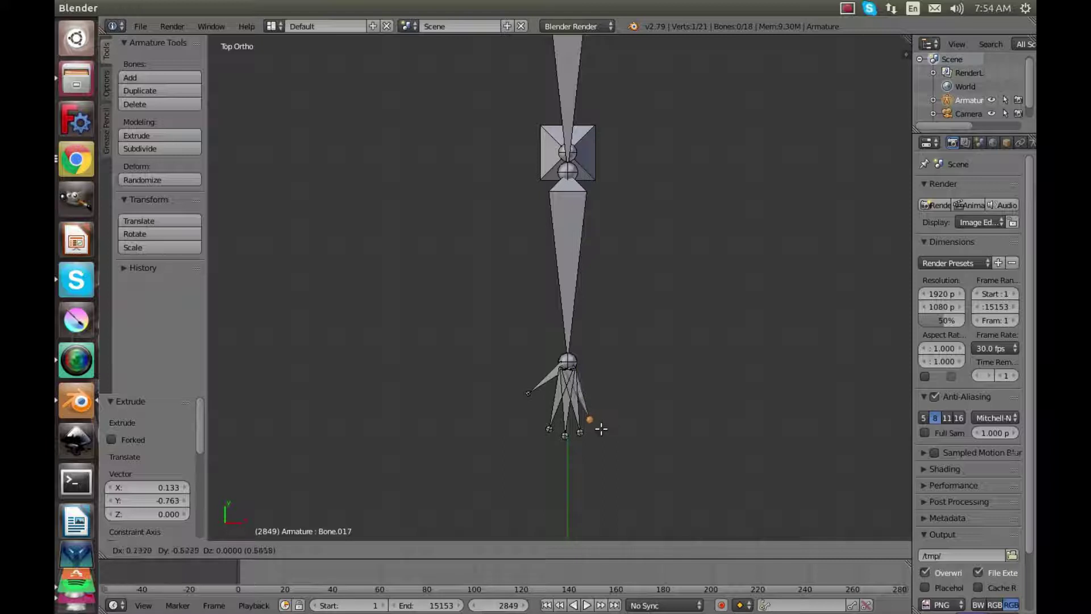
pyautogui.click(588, 417)
# Select the other arm's tip and extrude its first two finger bones.
pyautogui.keyDown('shift'); pyautogui.scroll(5, 596, 398); pyautogui.keyUp('shift')
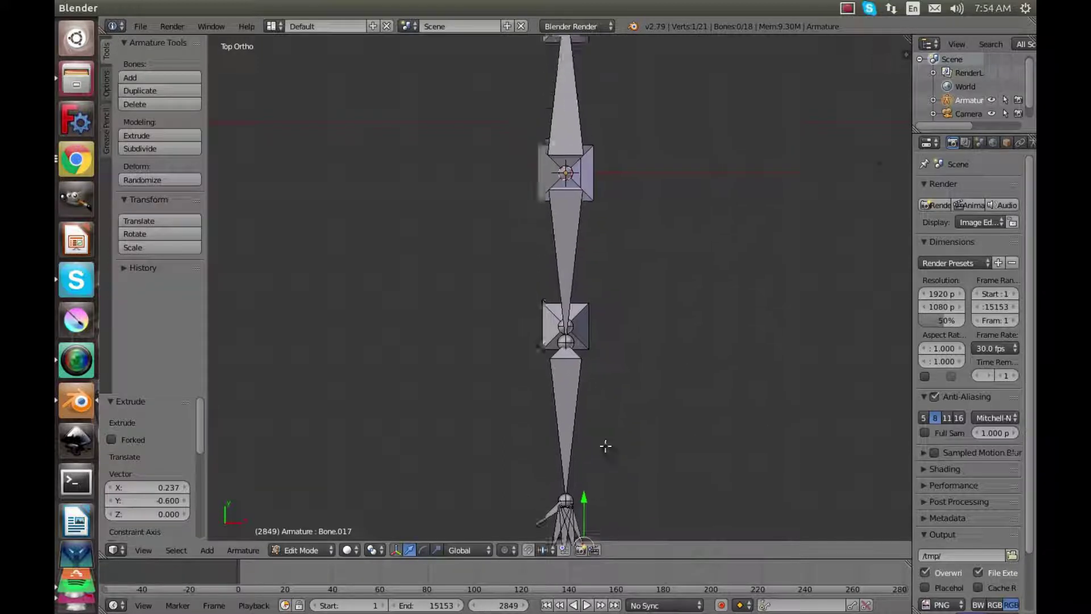
pyautogui.keyDown('shift'); pyautogui.scroll(3, 608, 341); pyautogui.keyUp('shift')
pyautogui.keyDown('ctrl'); pyautogui.hscroll(-1, 614, 170); pyautogui.keyUp('ctrl')
pyautogui.keyDown('shift'); pyautogui.scroll(4, 625, 256); pyautogui.keyUp('shift')
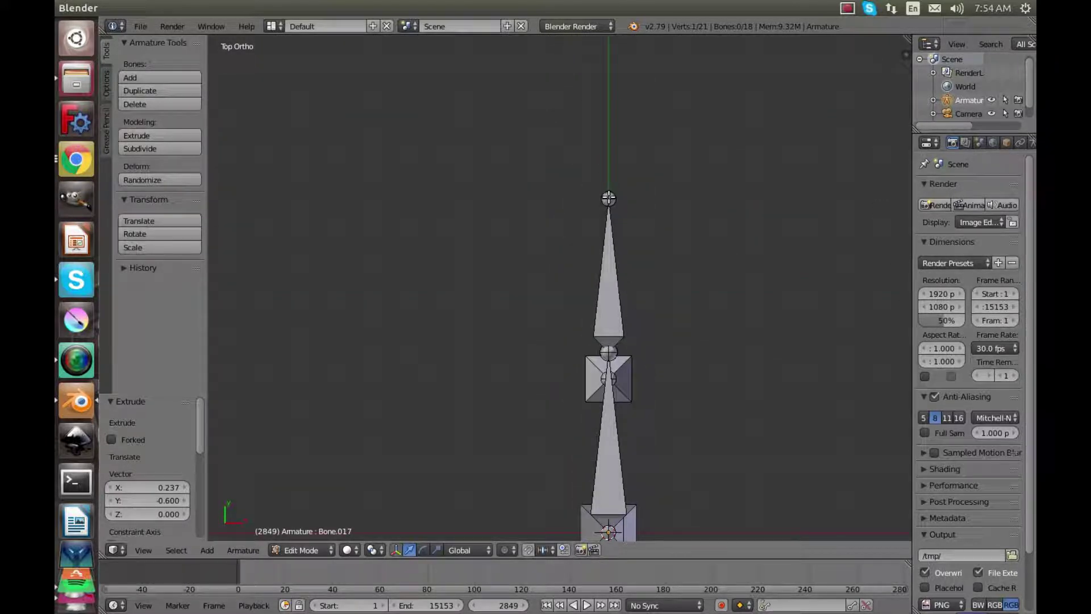
pyautogui.rightClick(608, 198)
pyautogui.press('w')
pyautogui.press('Escape')
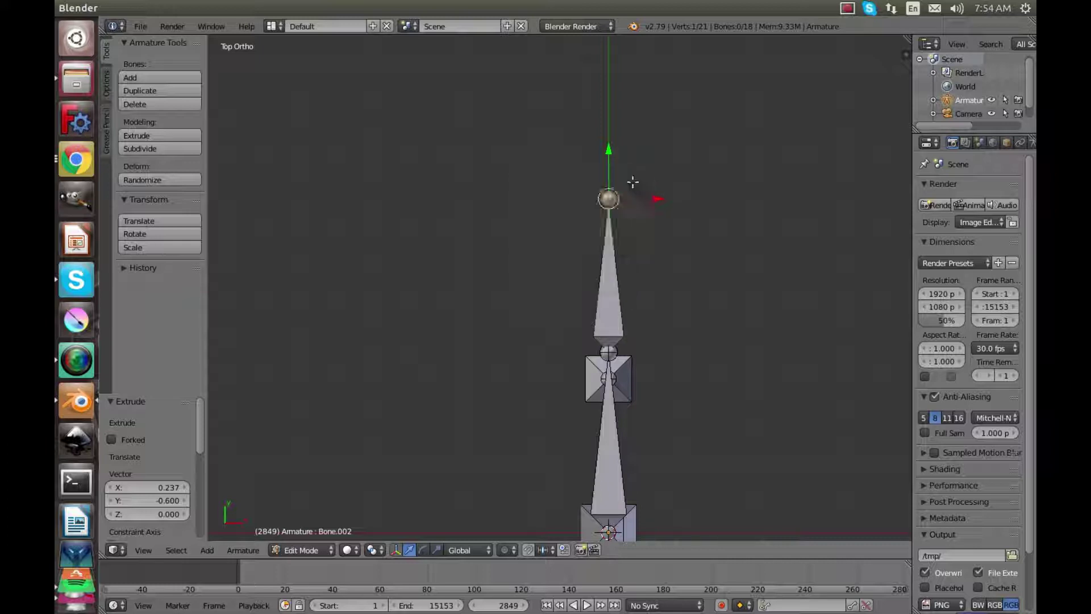
pyautogui.press('e')
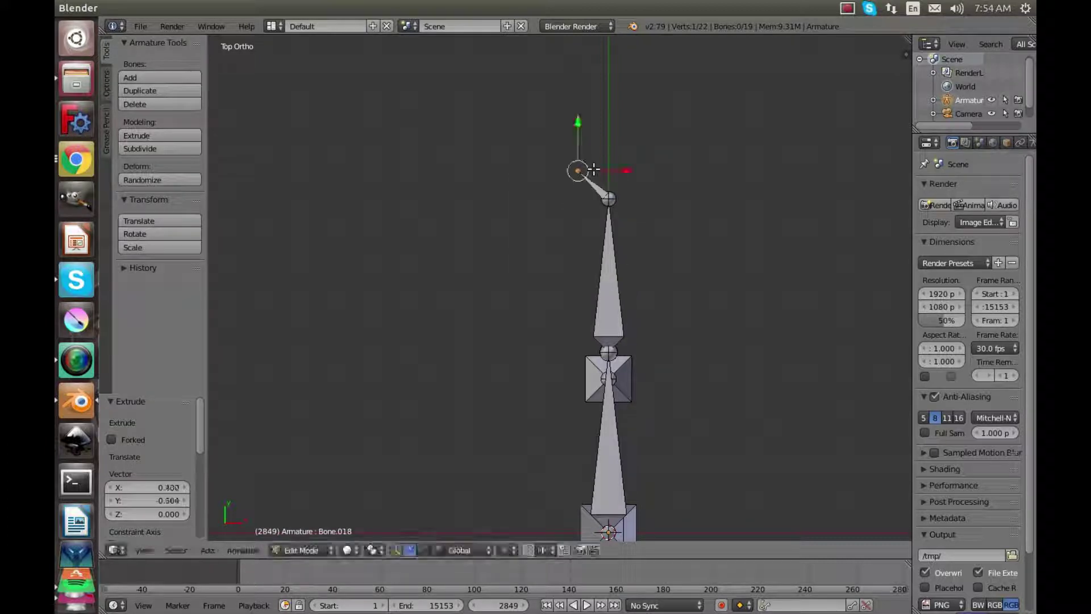
pyautogui.click(593, 169)
pyautogui.rightClick(608, 198)
pyautogui.press('e')
pyautogui.click(599, 150)
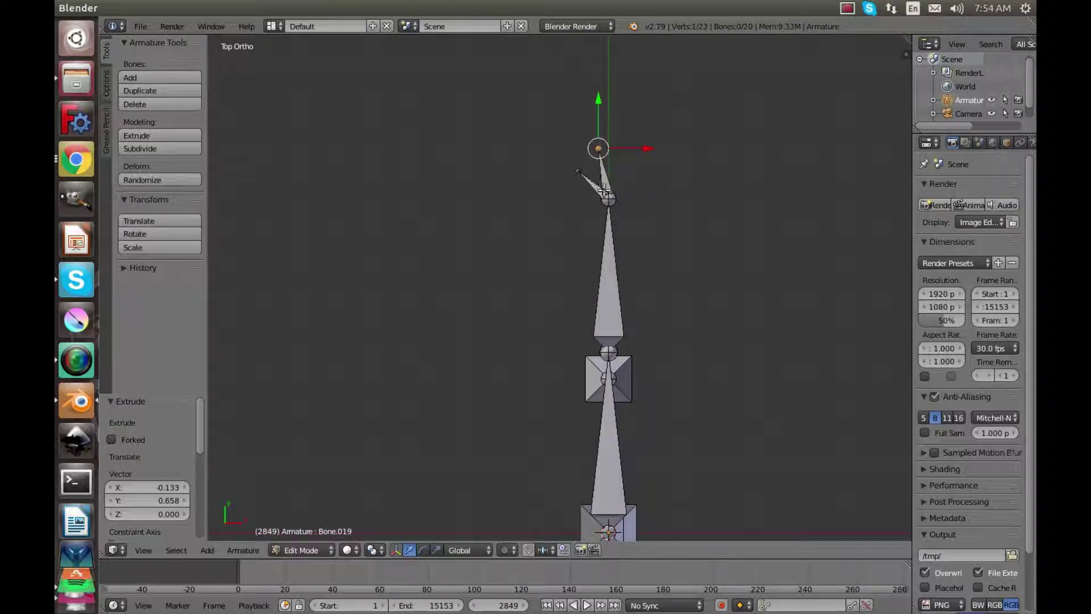
# Extrude three more finger bones from that hand, completing five fingers.
pyautogui.rightClick(606, 196)
pyautogui.press('e')
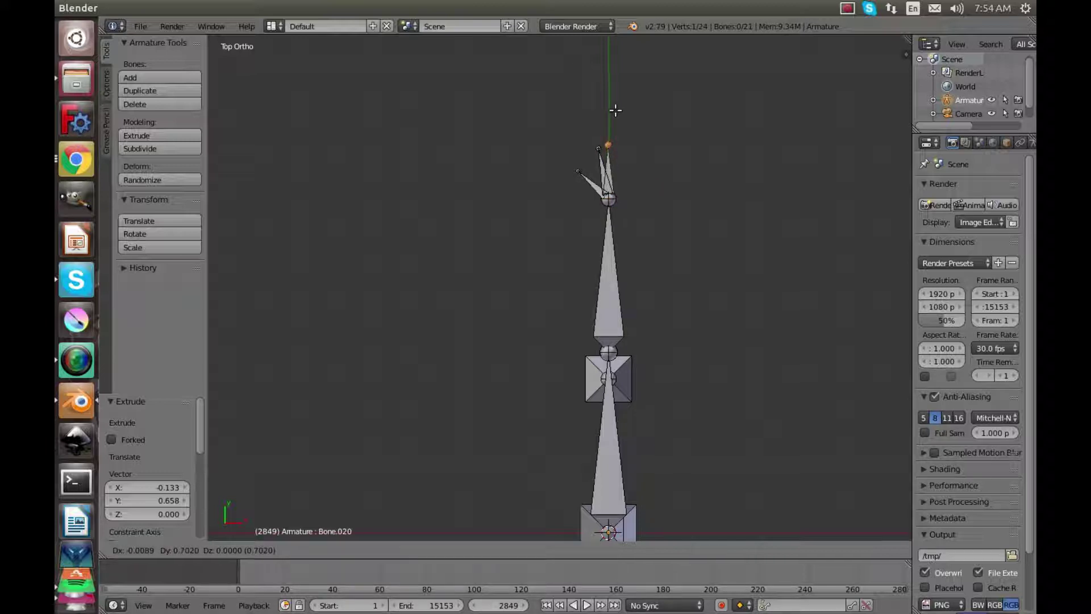
pyautogui.click(616, 114)
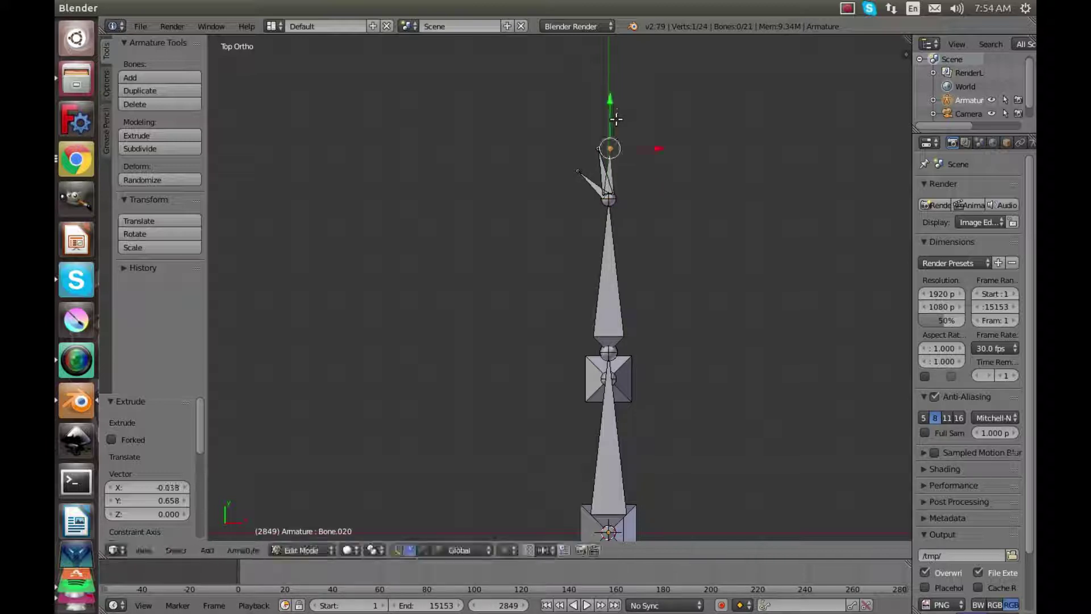
pyautogui.rightClick(608, 196)
pyautogui.press('e')
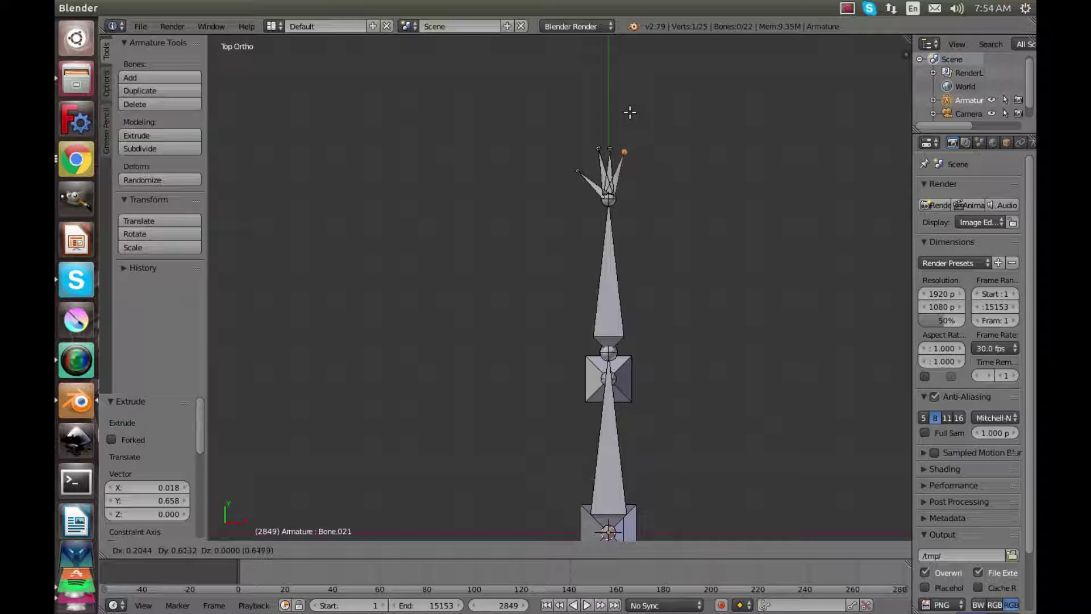
pyautogui.click(625, 108)
pyautogui.rightClick(608, 196)
pyautogui.press('e')
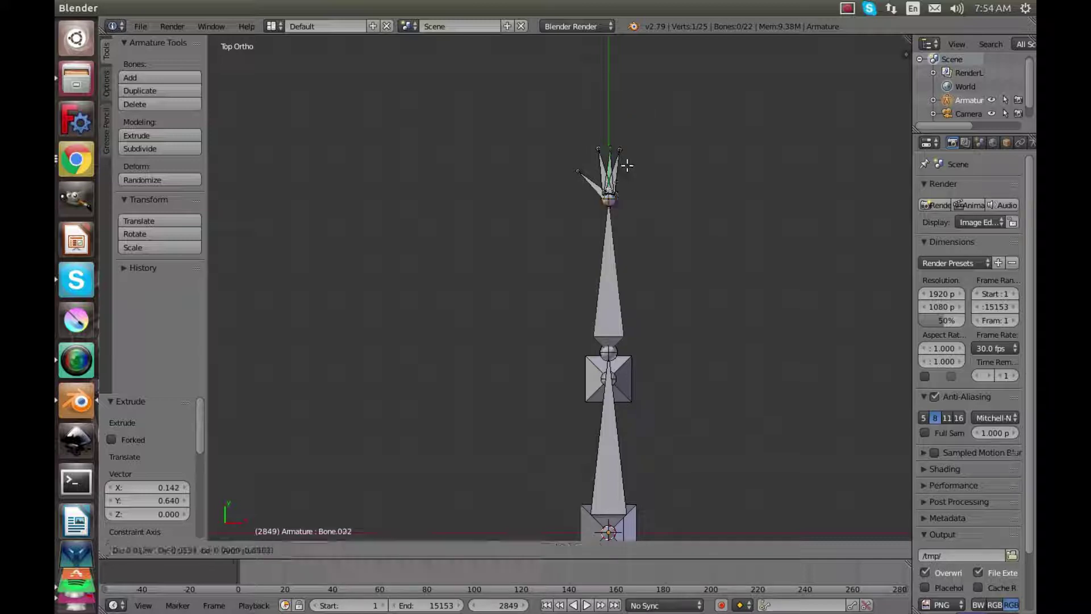
pyautogui.click(643, 130)
pyautogui.moveTo(650, 244); pyautogui.dragTo(796, 450, button='middle')
# Deselect all bones and switch the armature from Edit Mode to Pose Mode.
pyautogui.scroll(-5, 743, 282)
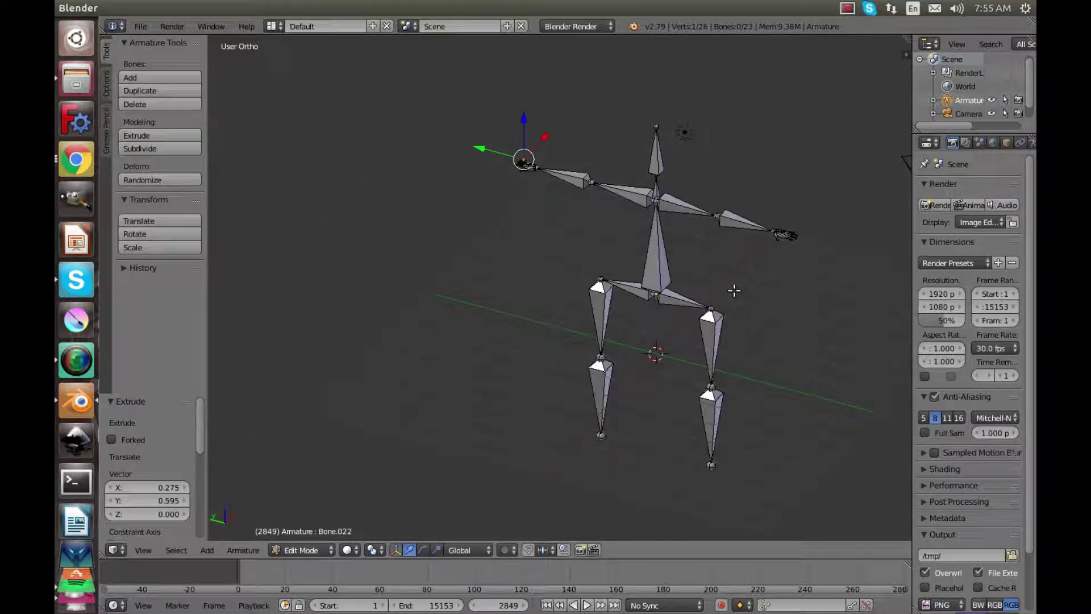
pyautogui.press('a')
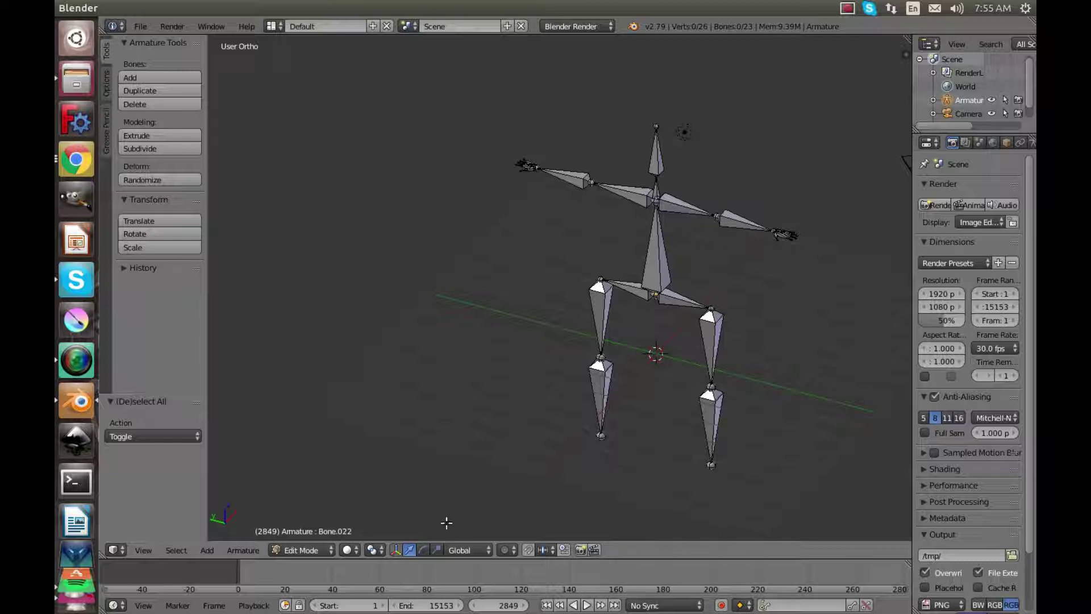
pyautogui.click(312, 554)
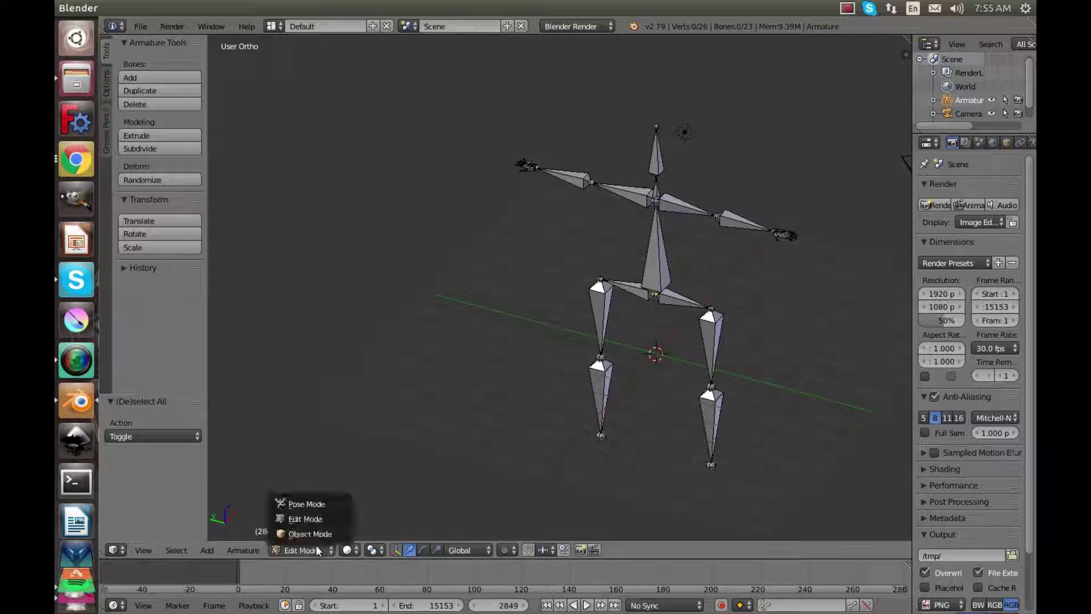
pyautogui.click(329, 504)
# Select the spine bone, turn on the rotation gizmo and tilt the spine slightly.
pyautogui.click(652, 254)
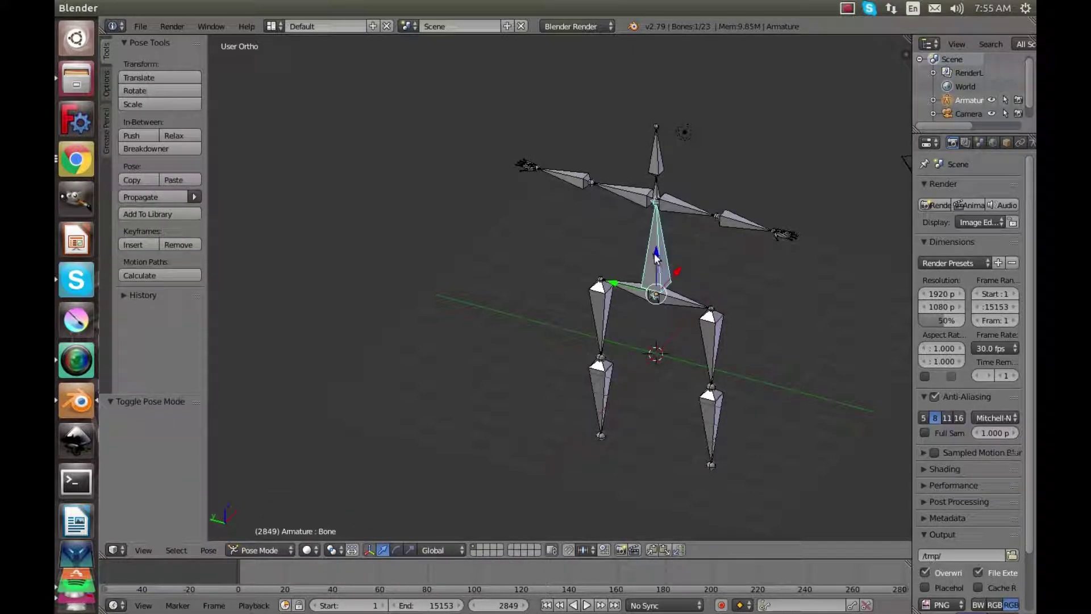
pyautogui.moveTo(439, 537); pyautogui.dragTo(580, 298, button='middle')
pyautogui.click(397, 548)
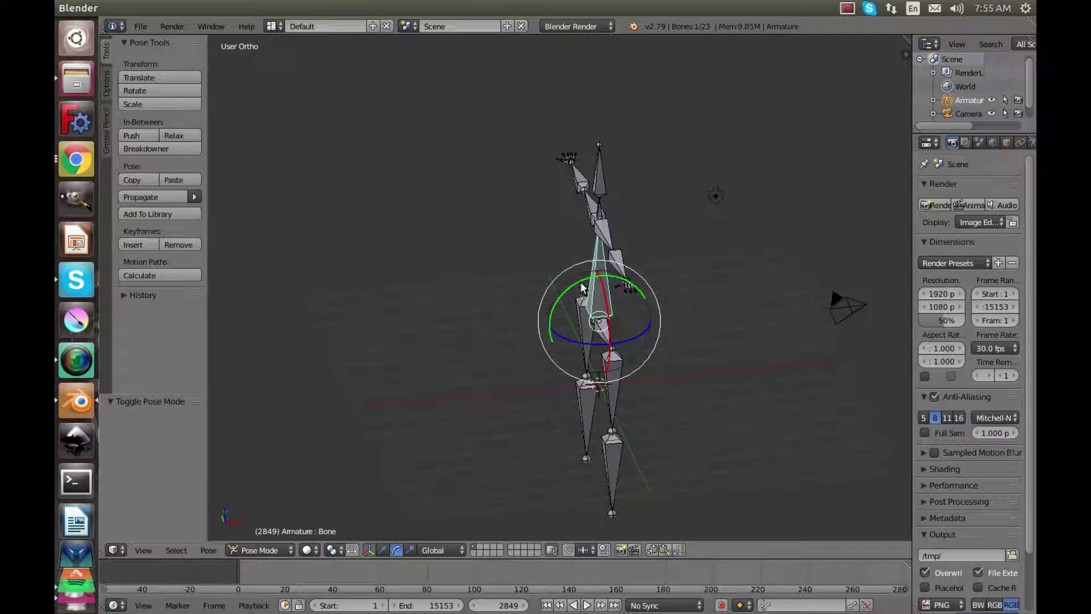
pyautogui.moveTo(581, 296); pyautogui.dragTo(625, 307)
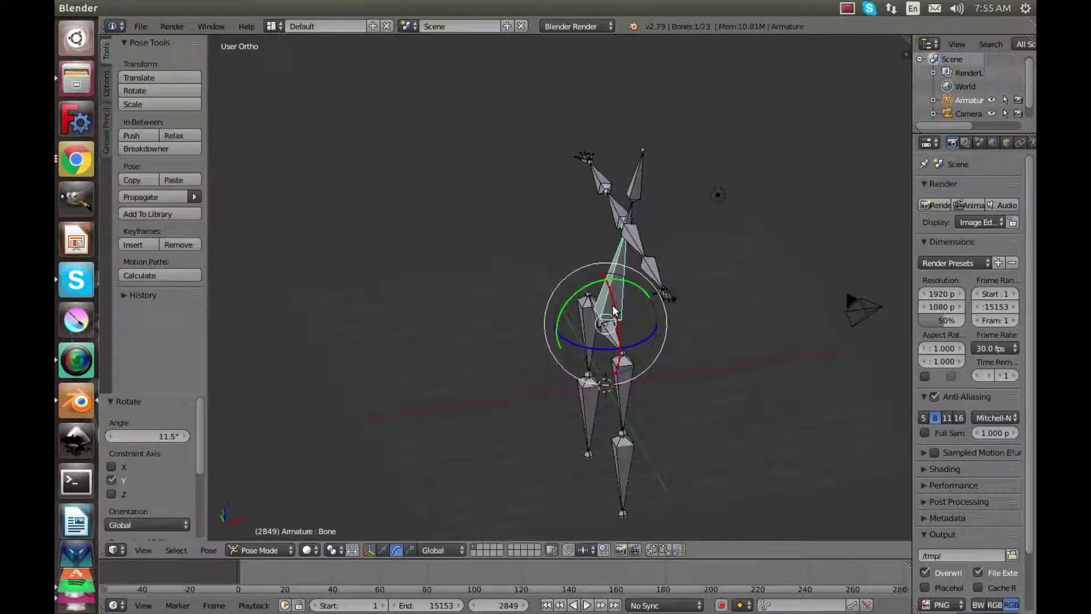
# Rotate arm bone Bone.001, then start and cancel an X-axis rotation of leg Bone.009.
pyautogui.moveTo(625, 307); pyautogui.dragTo(619, 233, button='middle')
pyautogui.rightClick(620, 233)
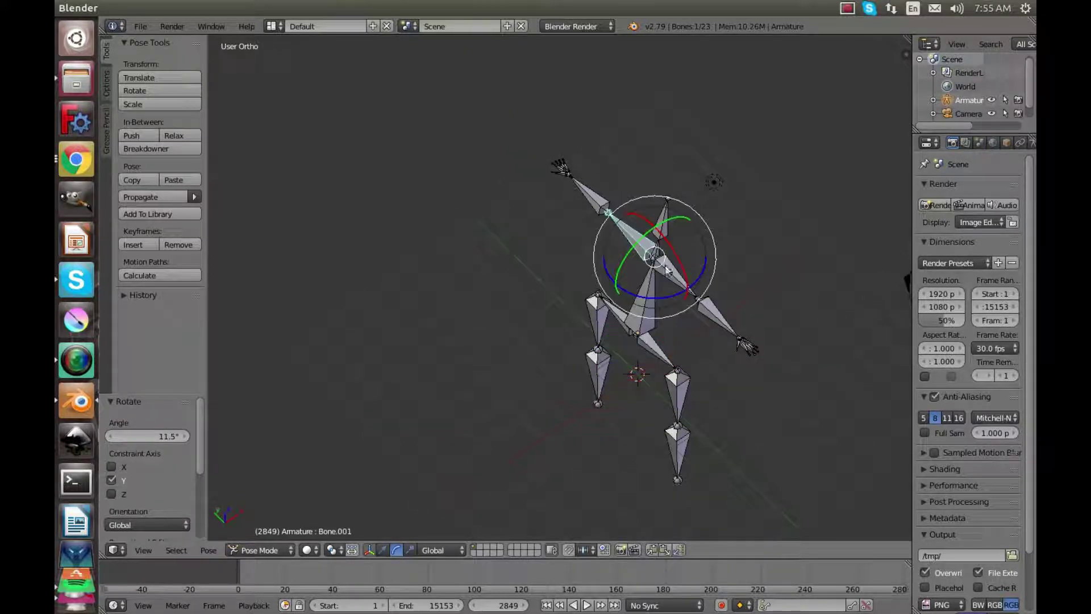
pyautogui.press('r')
pyautogui.click(629, 216)
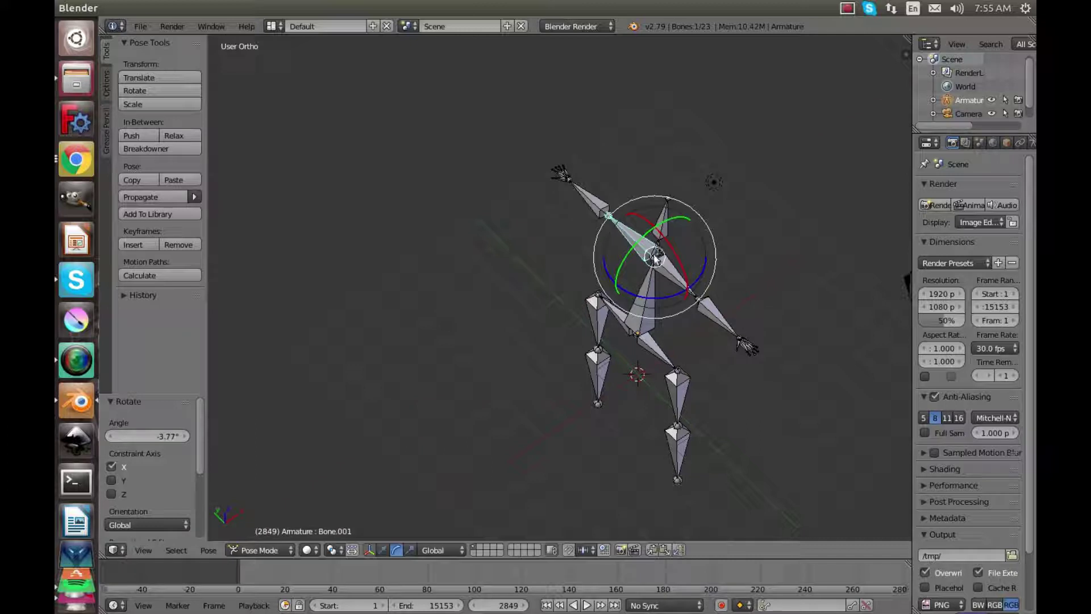
pyautogui.rightClick(676, 403)
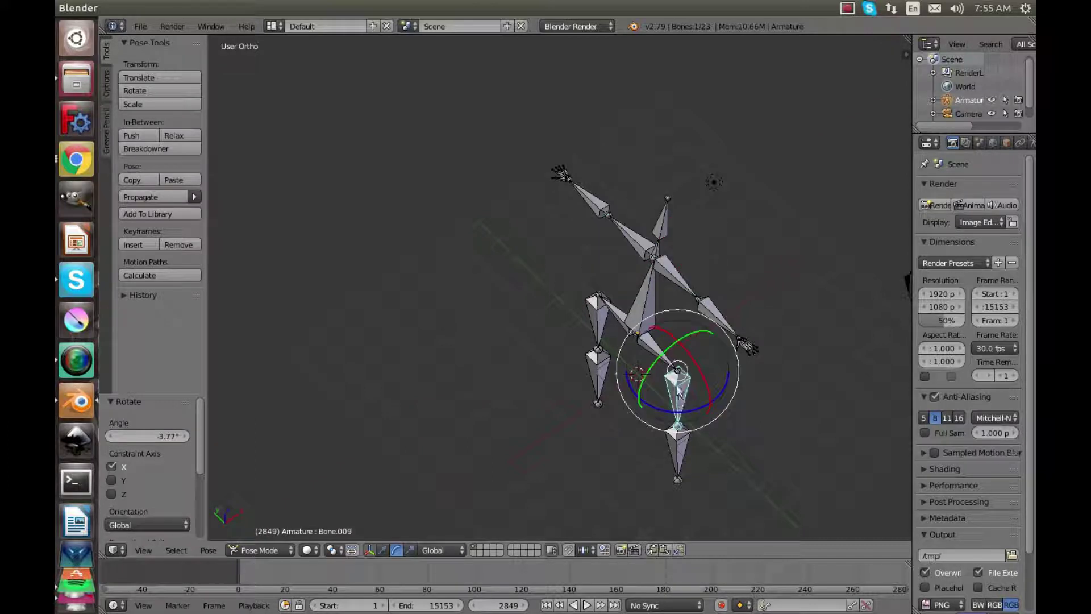
pyautogui.press('r')
pyautogui.press('x')
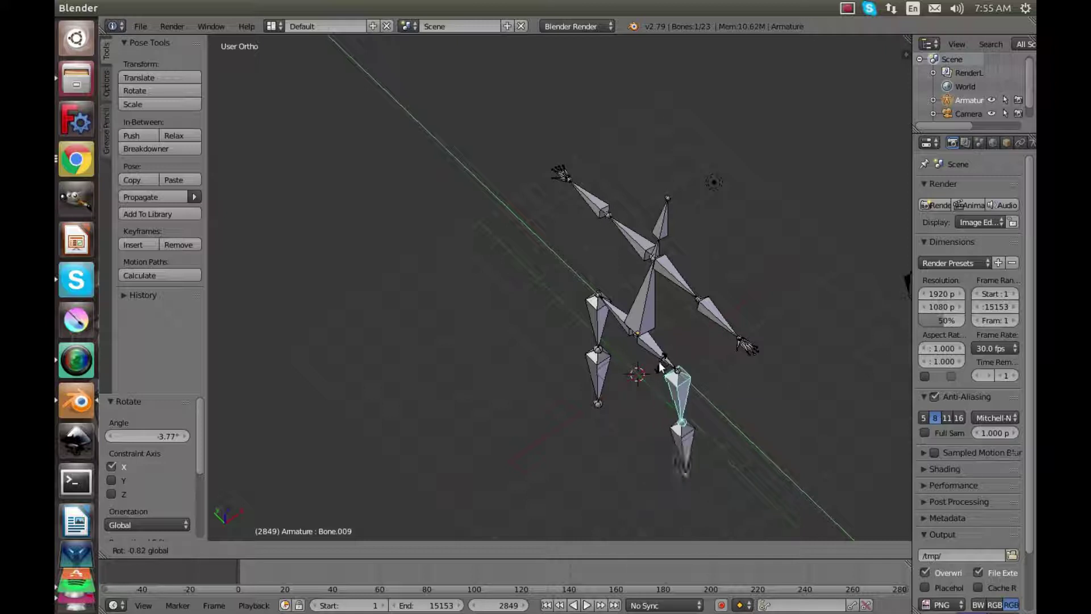
pyautogui.rightClick(661, 359)
# Reselect the spine bone, then deselect all bones.
pyautogui.rightClick(660, 350)
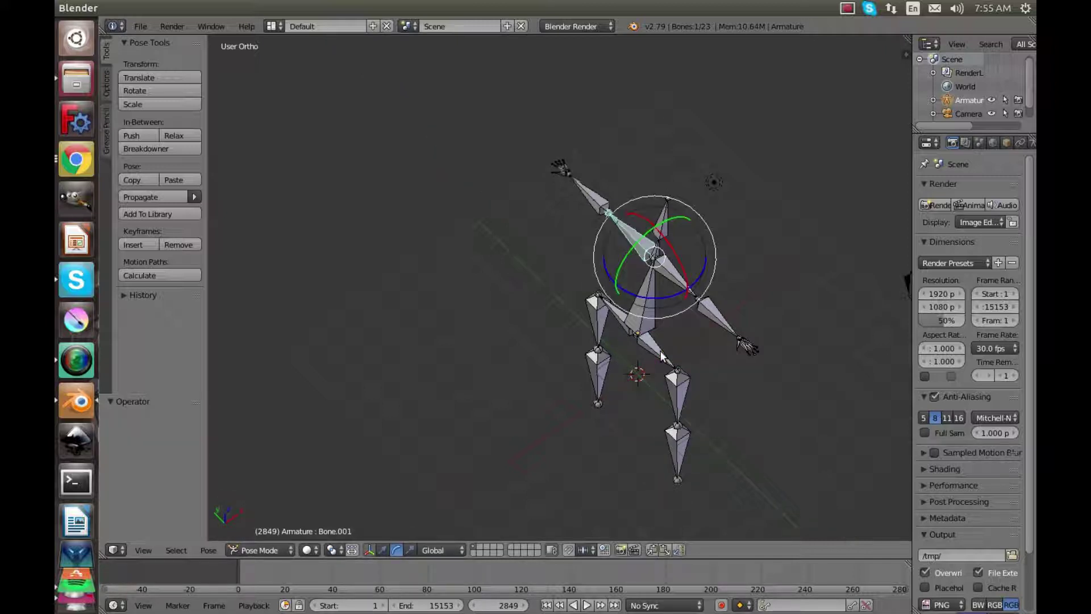
pyautogui.moveTo(661, 350); pyautogui.dragTo(723, 300, button='middle')
pyautogui.scroll(1, 662, 351)
pyautogui.scroll(5, 712, 279)
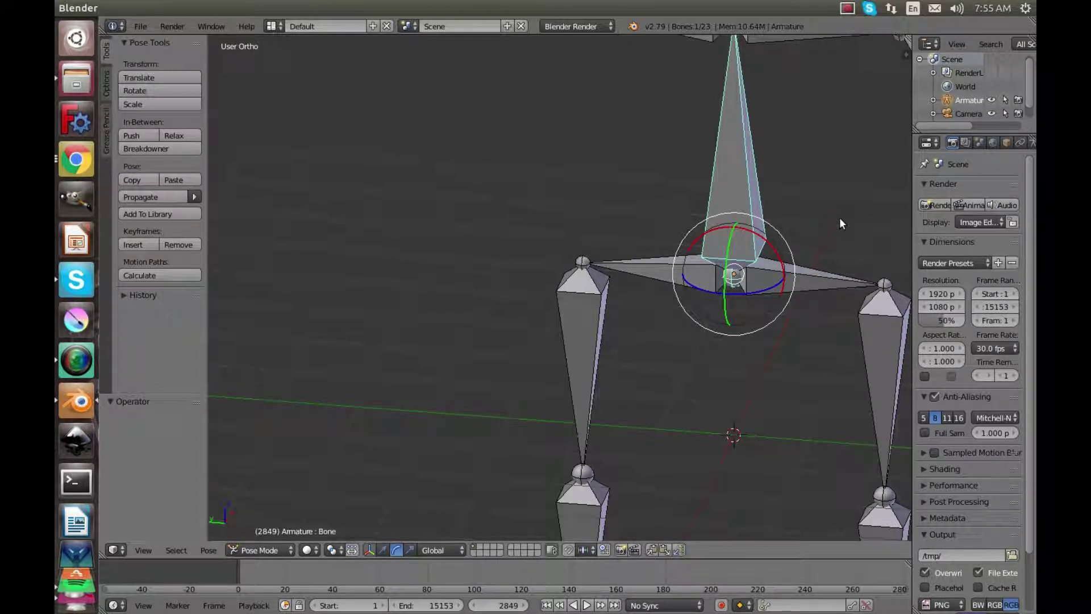
pyautogui.press('a')
pyautogui.scroll(-4, 841, 239)
pyautogui.moveTo(842, 251); pyautogui.dragTo(808, 350, button='middle')
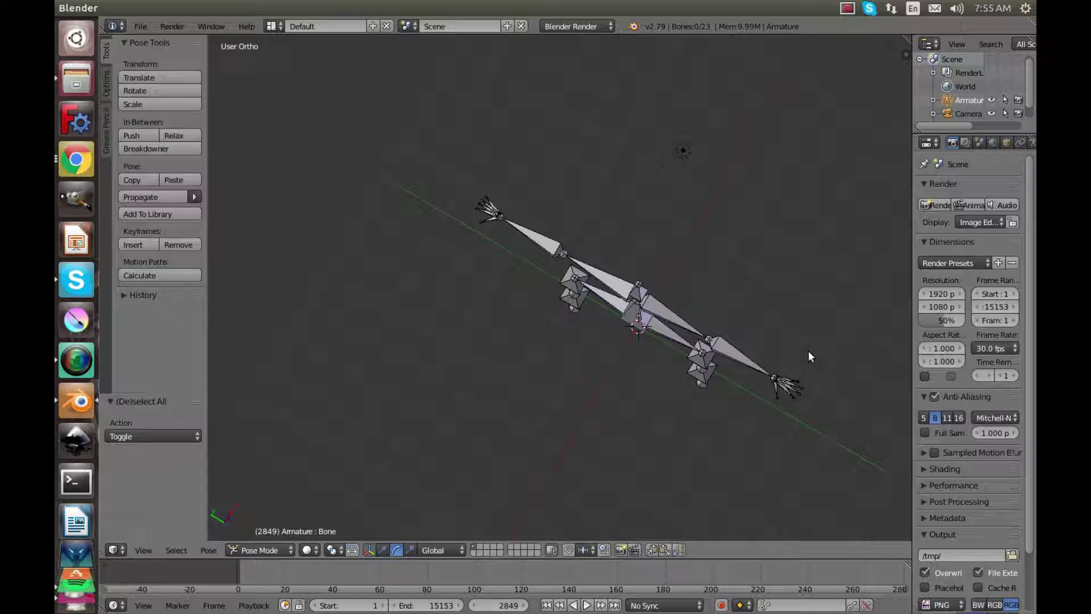
# Select upper-arm Bone.002 and set the timeline End frame to 45.
pyautogui.moveTo(407, 314); pyautogui.dragTo(465, 220, button='middle')
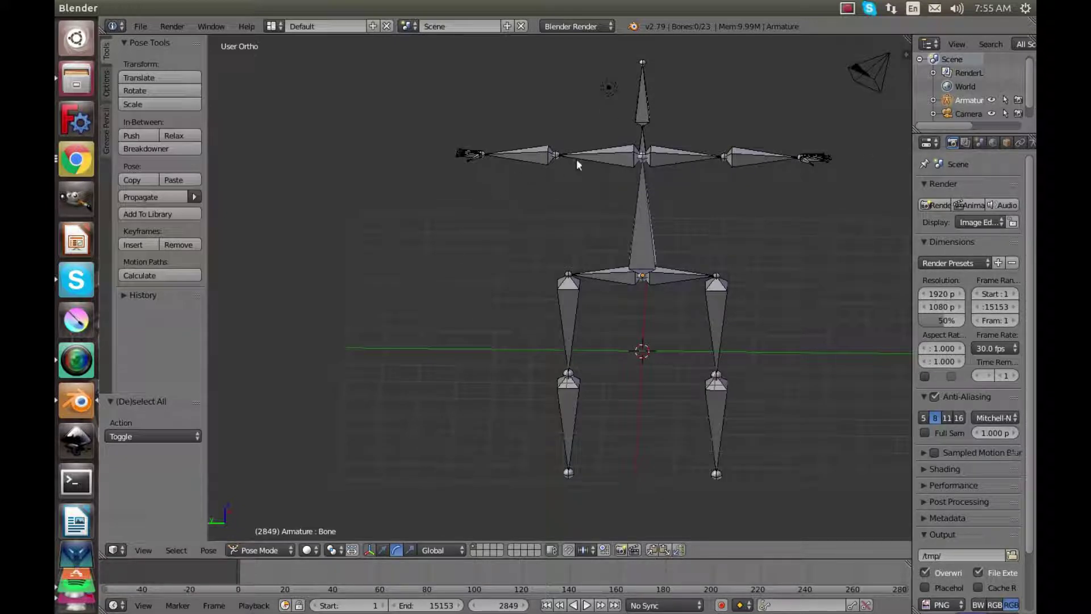
pyautogui.rightClick(524, 158)
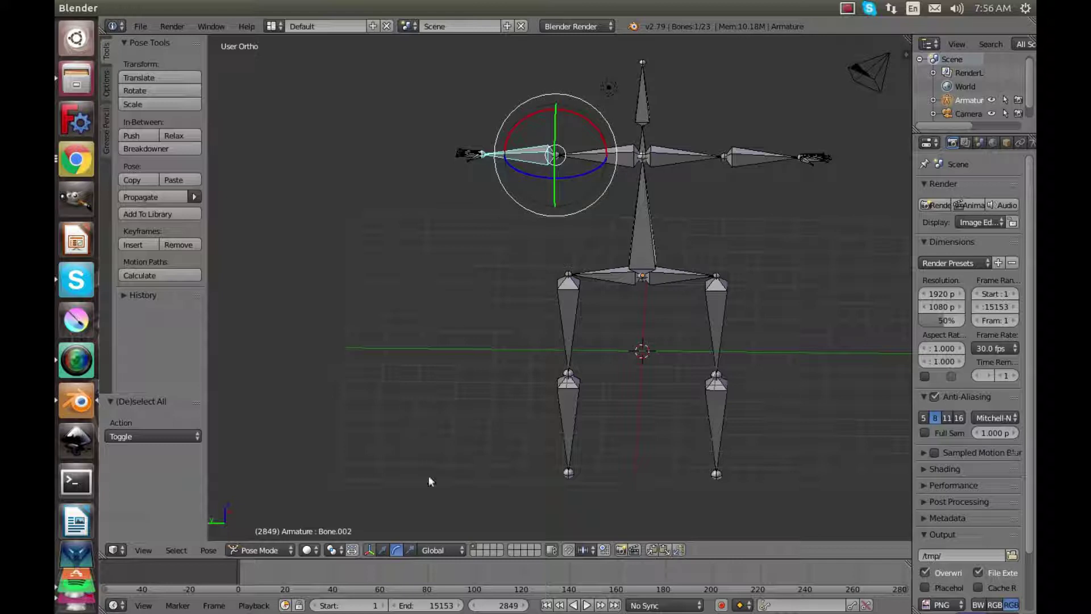
pyautogui.click(432, 605)
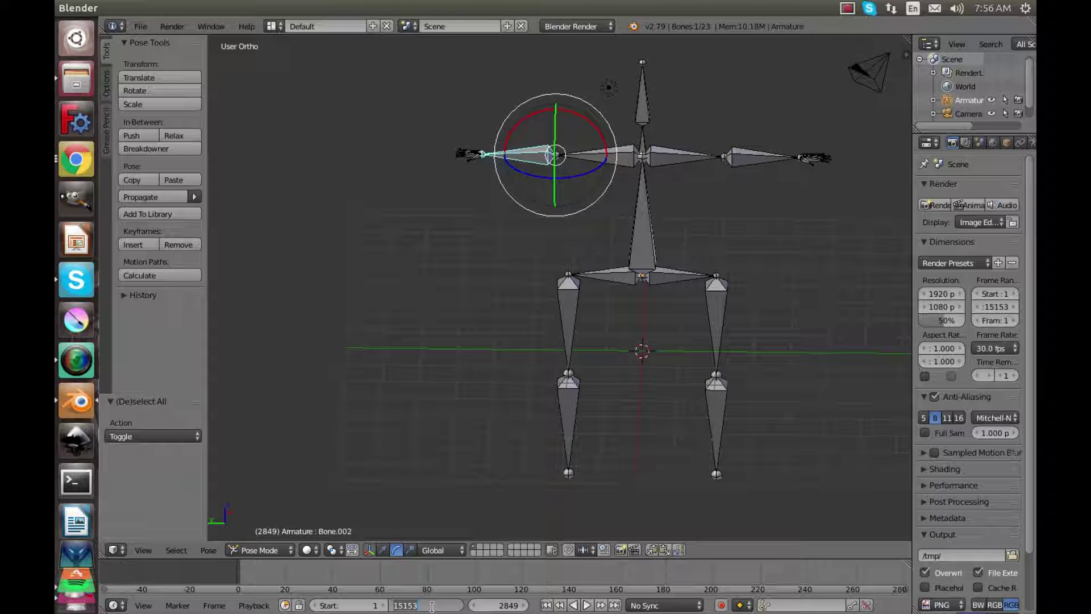
pyautogui.write('45')
pyautogui.press('Return')
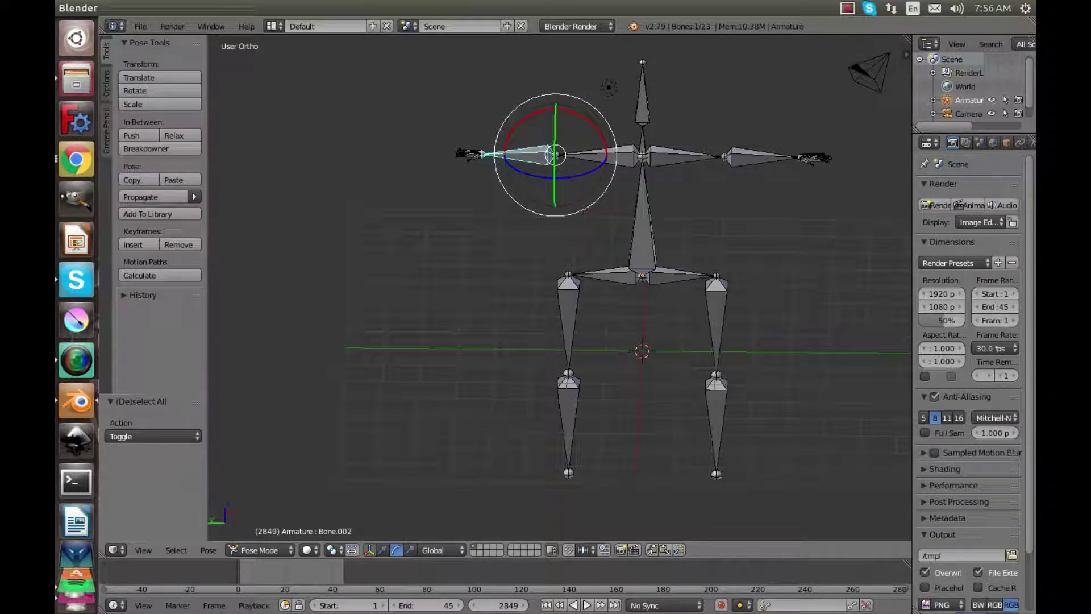
# Nudge Bone.002's rotation and turn on Auto Keying, ending at frame 20.
pyautogui.click(240, 575)
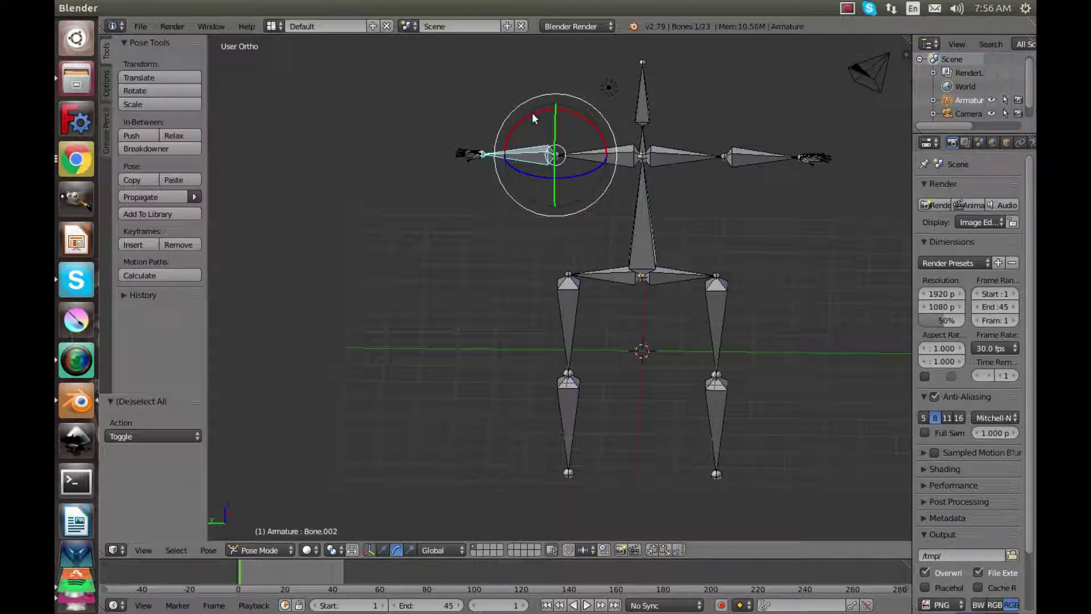
pyautogui.moveTo(532, 113); pyautogui.dragTo(532, 113)
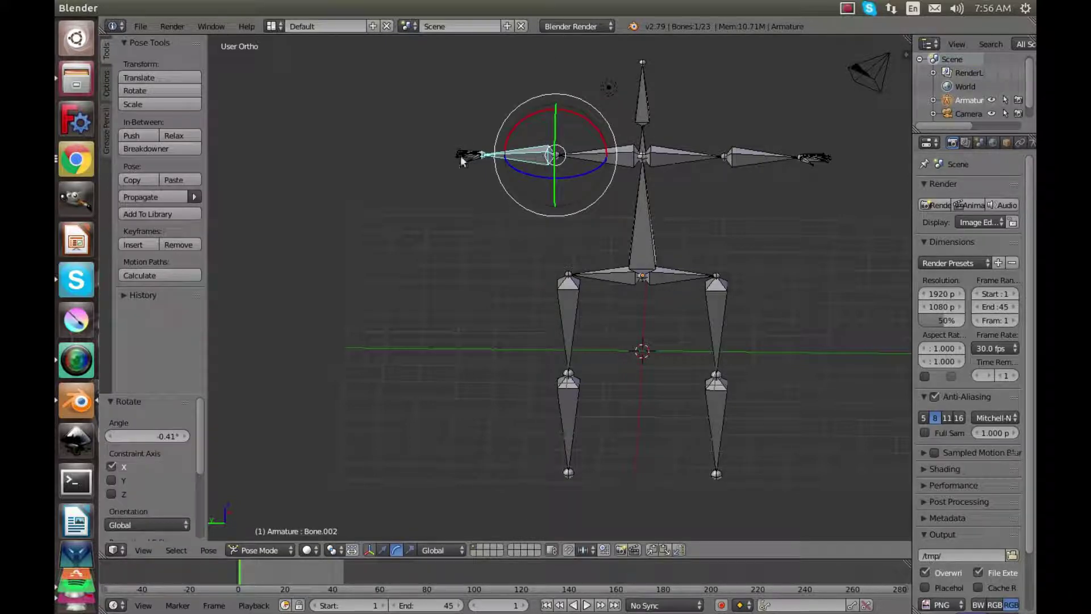
pyautogui.click(260, 574)
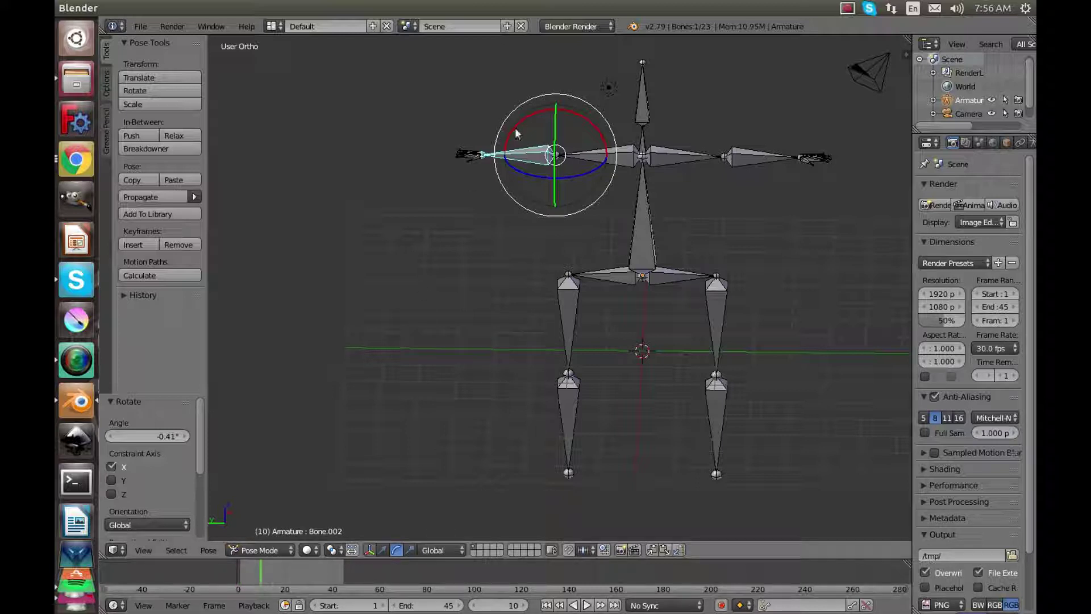
pyautogui.click(284, 568)
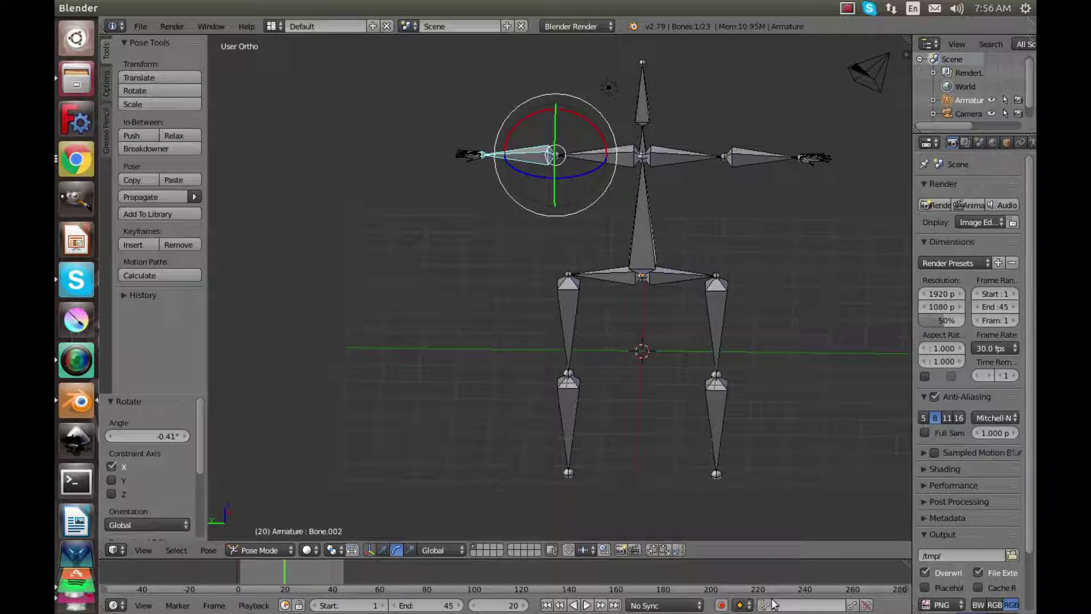
pyautogui.click(721, 604)
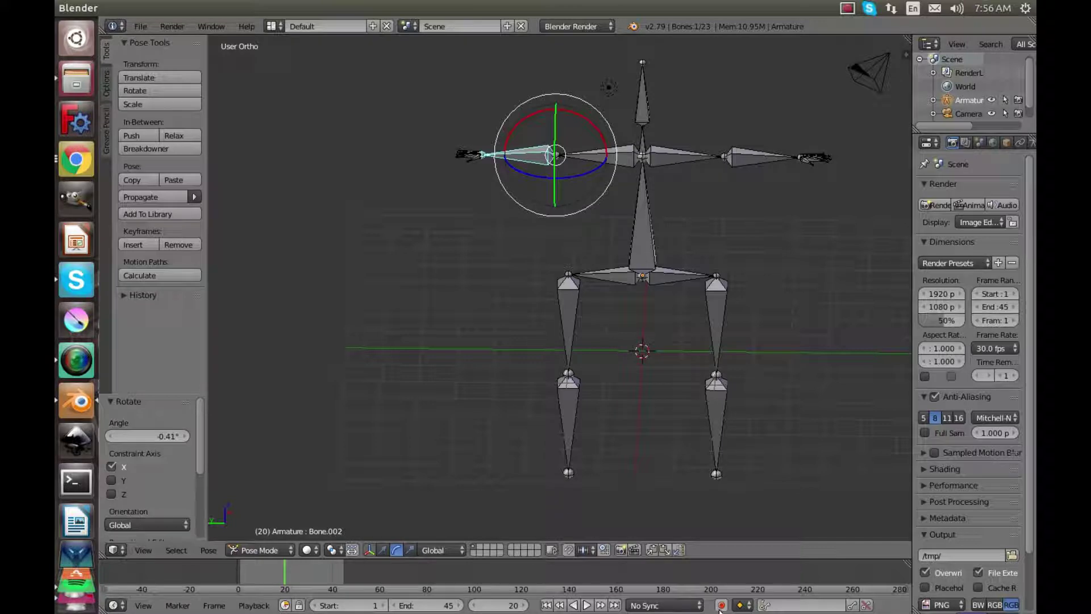
pyautogui.click(239, 574)
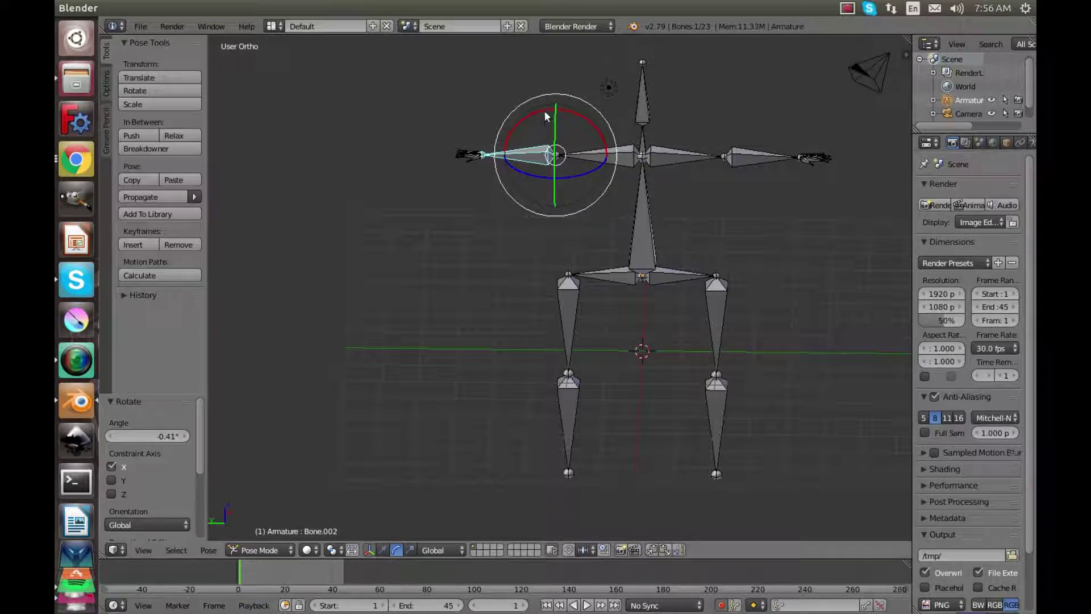
pyautogui.click(284, 574)
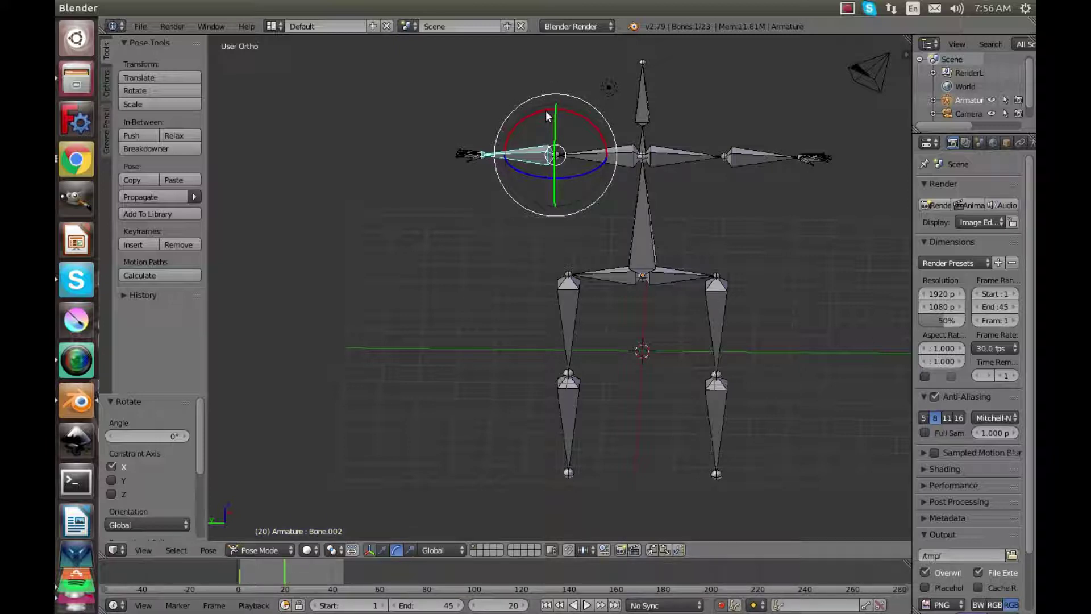
# Key Bone.002 swung down at frame 20, level at 40, overhead at 60, level at 80.
pyautogui.moveTo(547, 117); pyautogui.dragTo(506, 176)
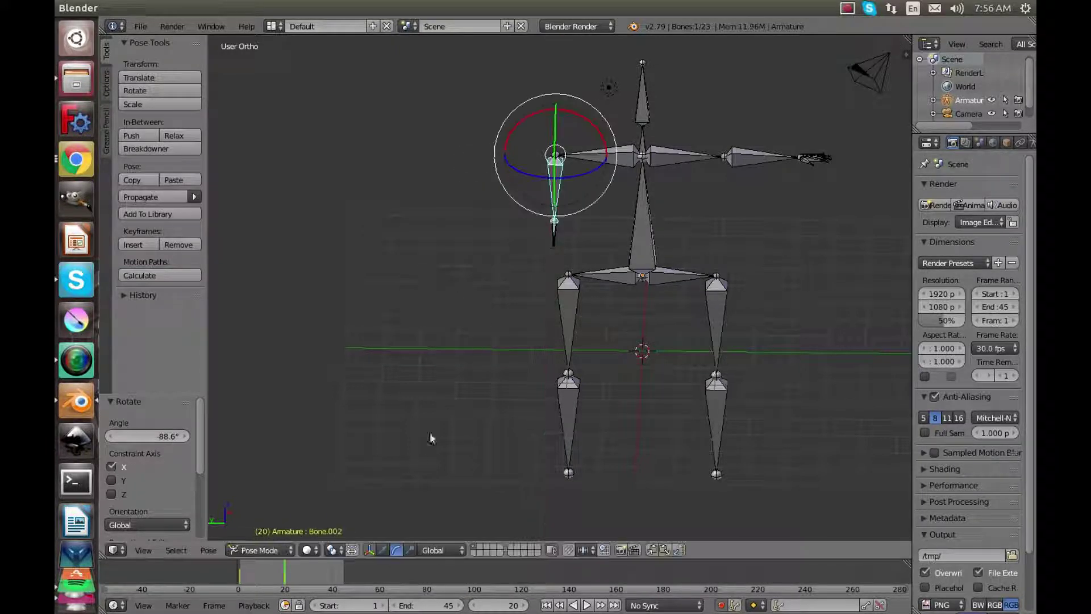
pyautogui.click(332, 575)
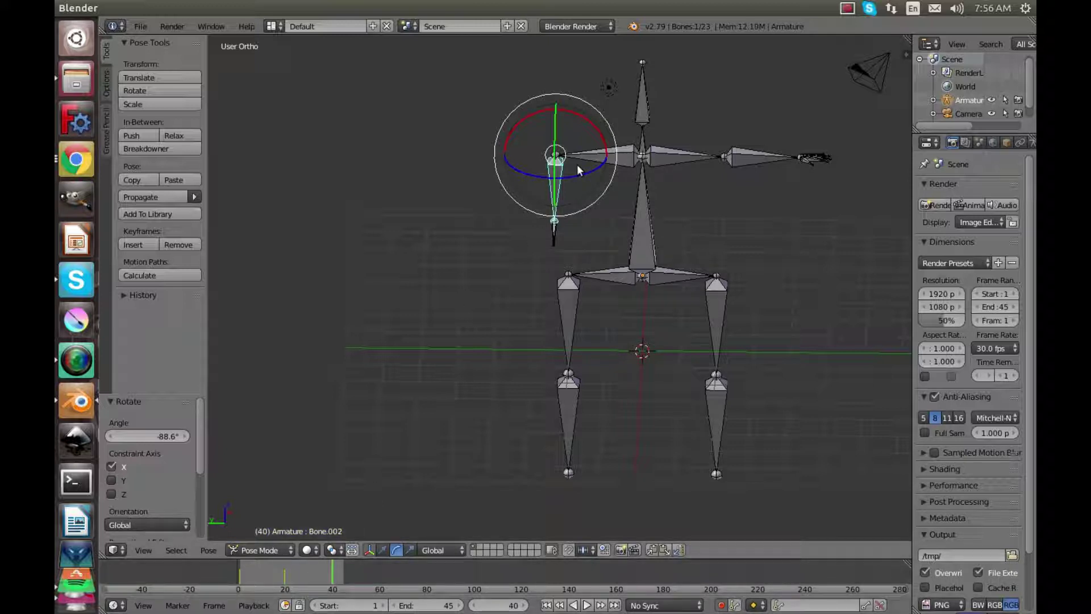
pyautogui.moveTo(578, 114); pyautogui.dragTo(635, 200)
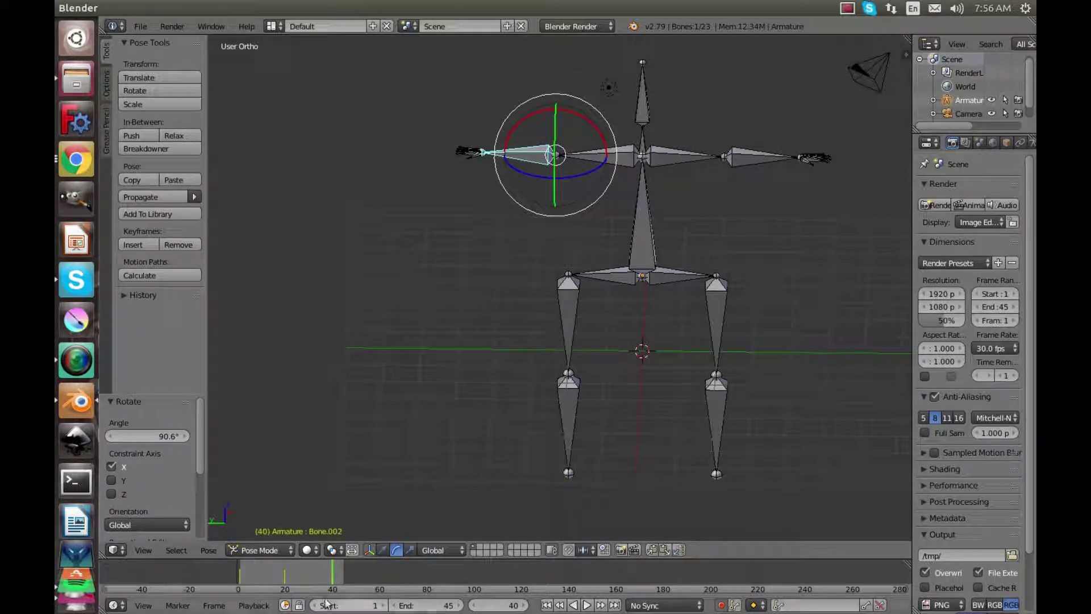
pyautogui.click(380, 575)
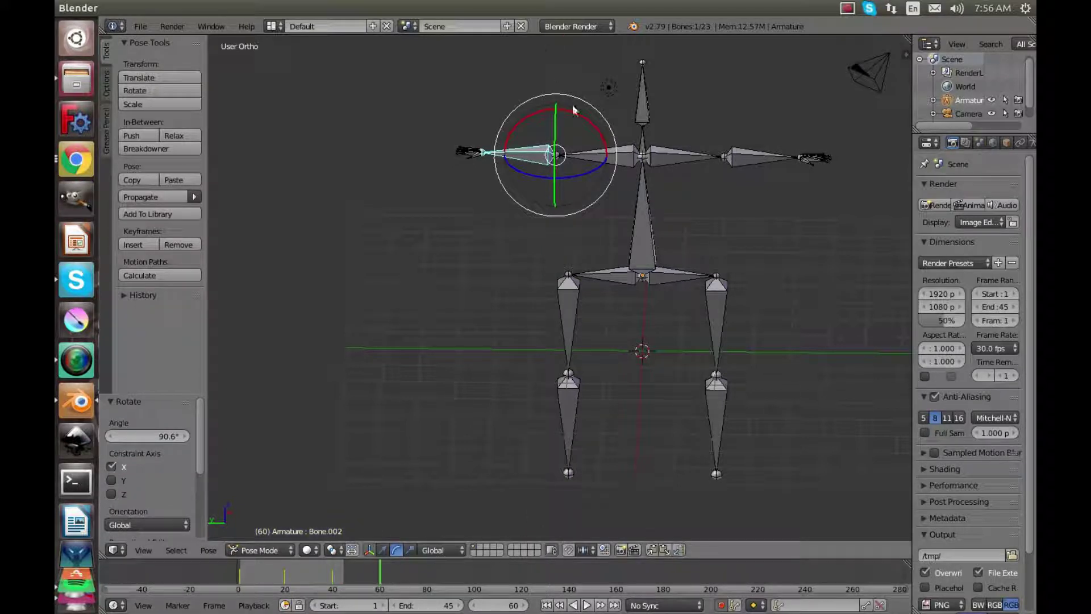
pyautogui.moveTo(576, 115); pyautogui.dragTo(643, 202)
pyautogui.click(427, 574)
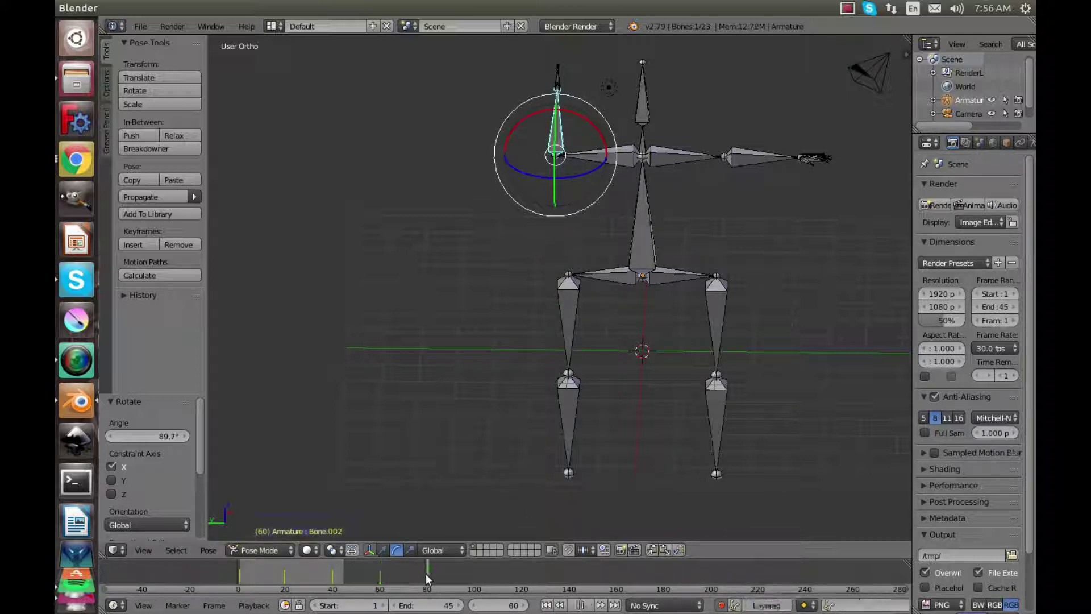
pyautogui.moveTo(573, 94); pyautogui.dragTo(495, 135)
pyautogui.click(424, 607)
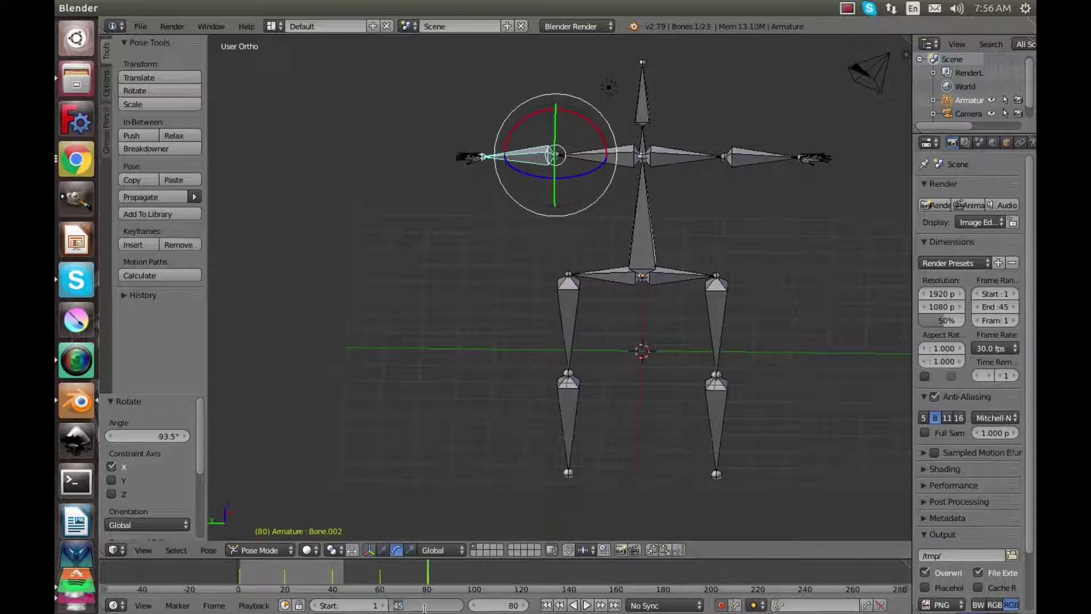
# Set the End frame to 80 and play the animation, deselecting all bones.
pyautogui.write('80')
pyautogui.press('Return')
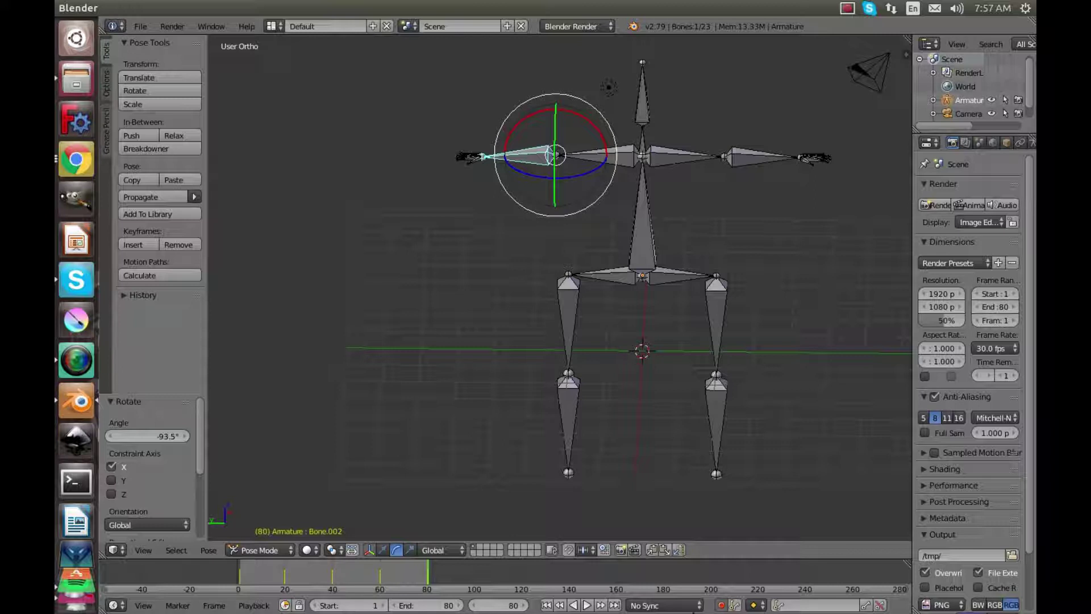
pyautogui.click(586, 605)
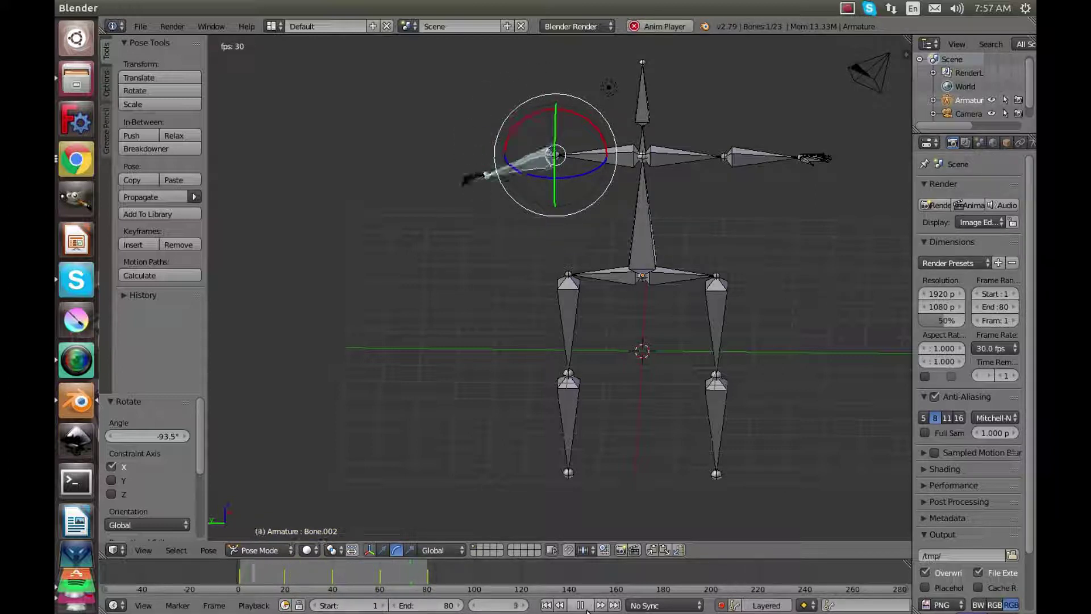
pyautogui.press('a')
pyautogui.moveTo(422, 307); pyautogui.dragTo(577, 200, button='middle')
# Stop playback, select Bone.001 and key its rest pose at frame 1.
pyautogui.rightClick(561, 194)
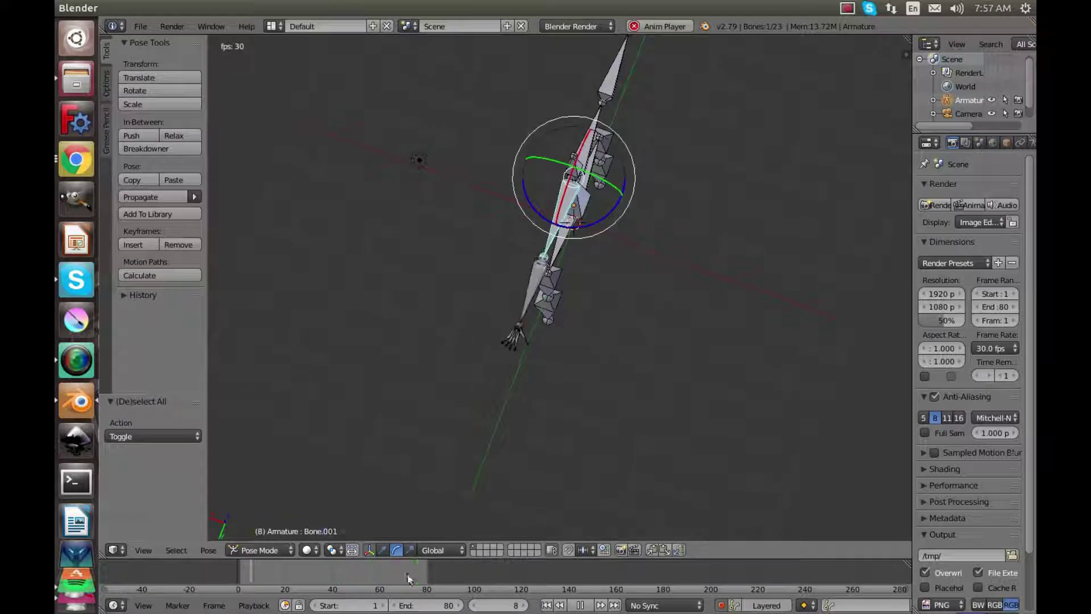
pyautogui.hotkey('alt', 'a')
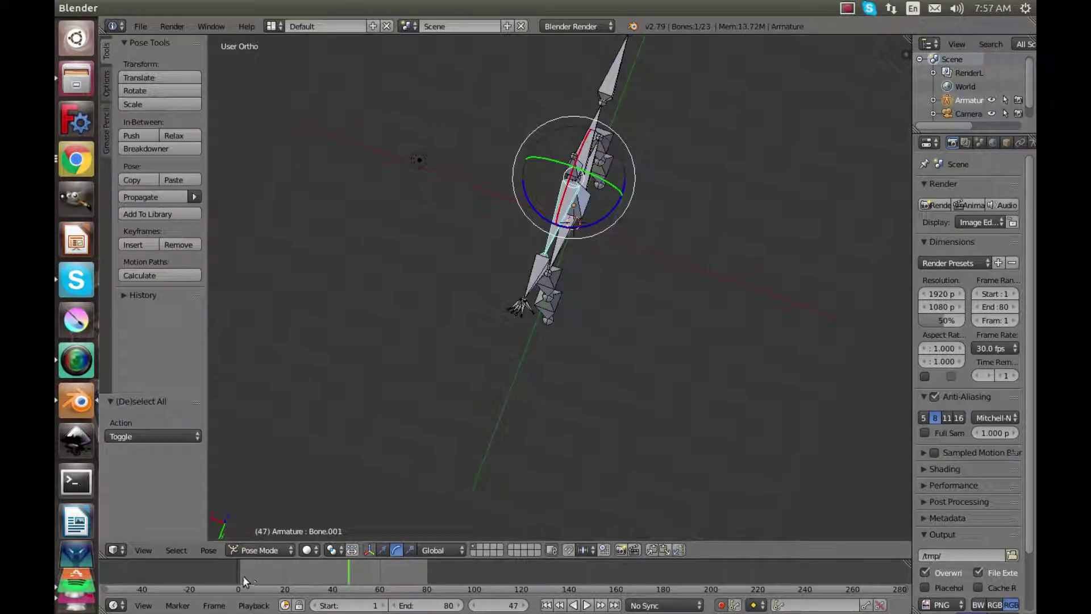
pyautogui.click(240, 580)
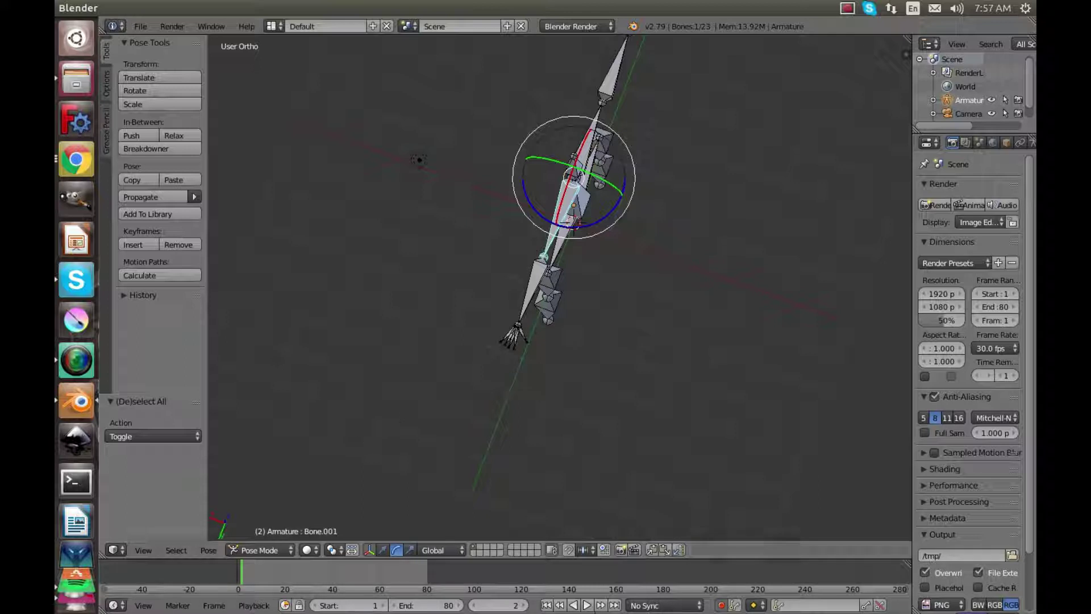
pyautogui.press('Left')
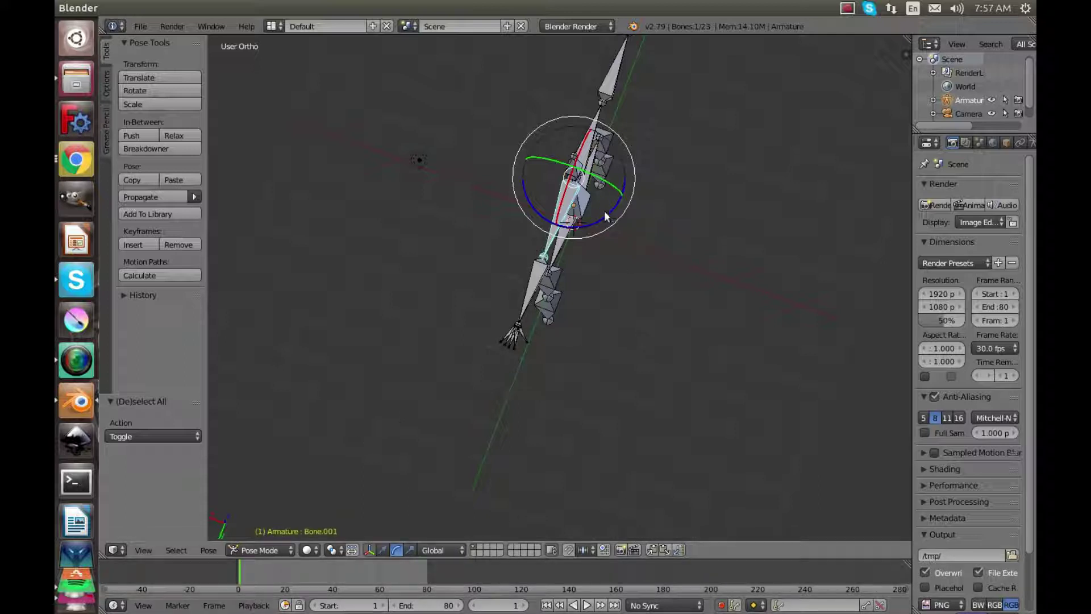
pyautogui.click(600, 213)
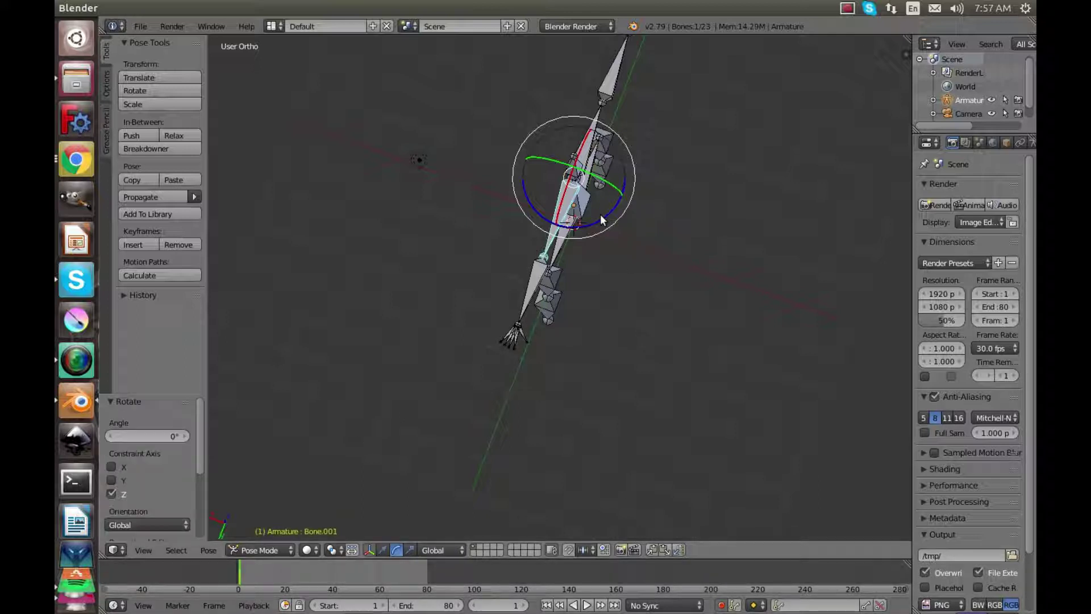
# Swing Bone.001 left at frame 21 and the other way at frame 40.
pyautogui.click(287, 569)
pyautogui.moveTo(606, 218)
pyautogui.mouseDown()
pyautogui.moveTo(565, 209)
pyautogui.moveTo(574, 231)
pyautogui.moveTo(591, 232)
pyautogui.mouseUp()
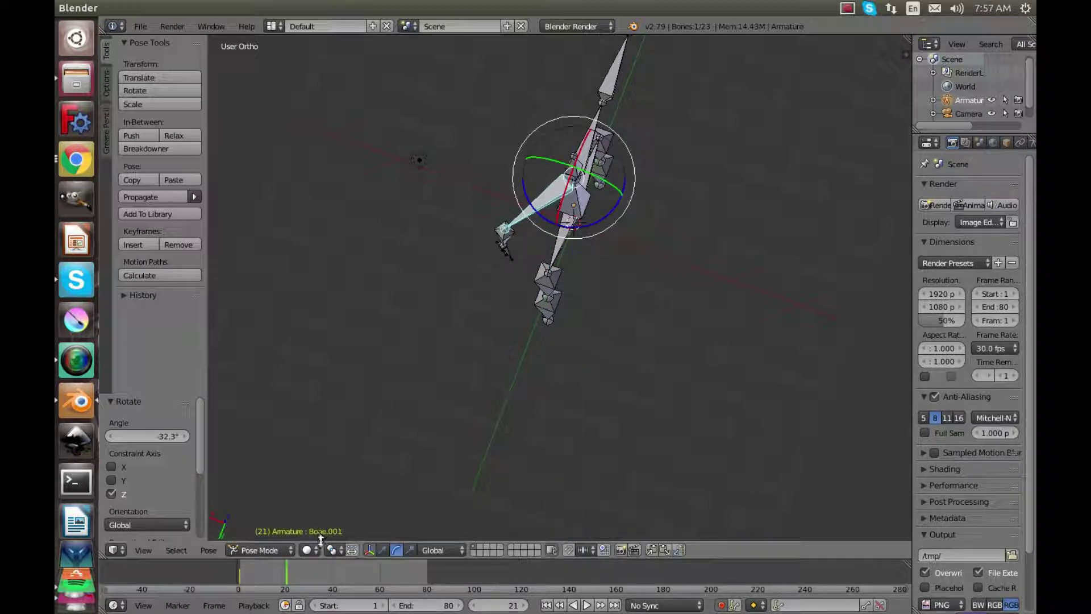
pyautogui.click(332, 574)
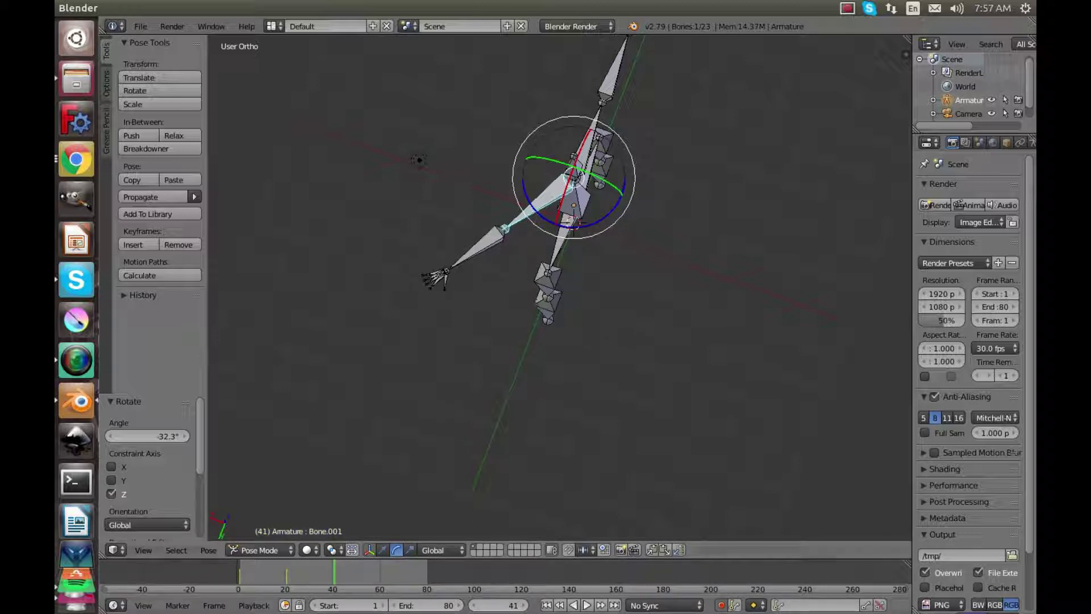
pyautogui.click(473, 606)
pyautogui.moveTo(594, 217); pyautogui.dragTo(672, 165)
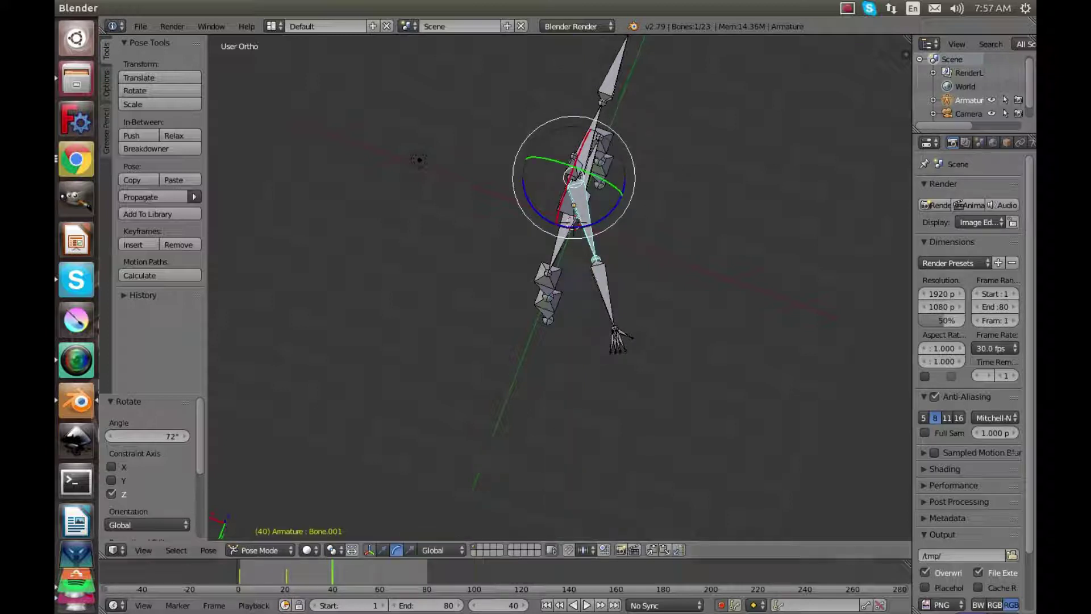
# Rotate Bone.001 -33.5° about Z at frame 60, preview playback, then stop at frame 1.
pyautogui.click(381, 574)
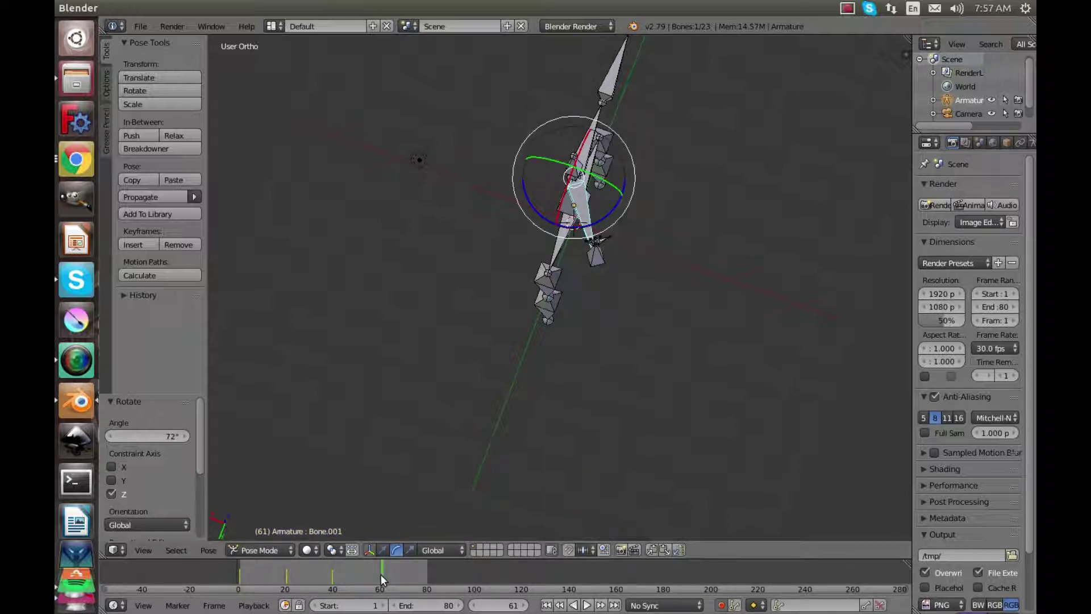
pyautogui.click(380, 576)
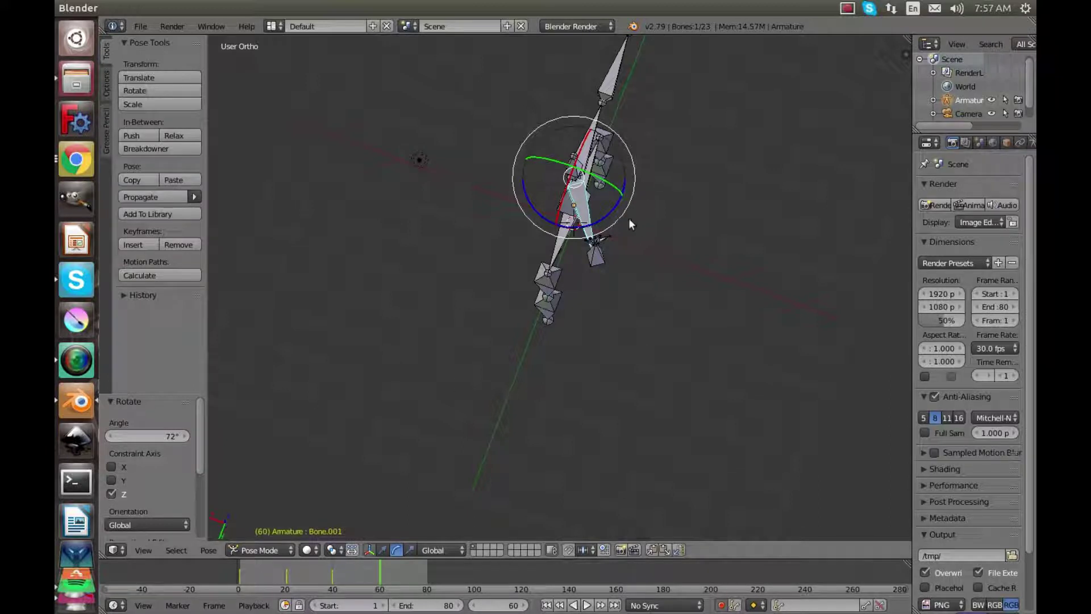
pyautogui.press('r')
pyautogui.press('z')
pyautogui.click(613, 281)
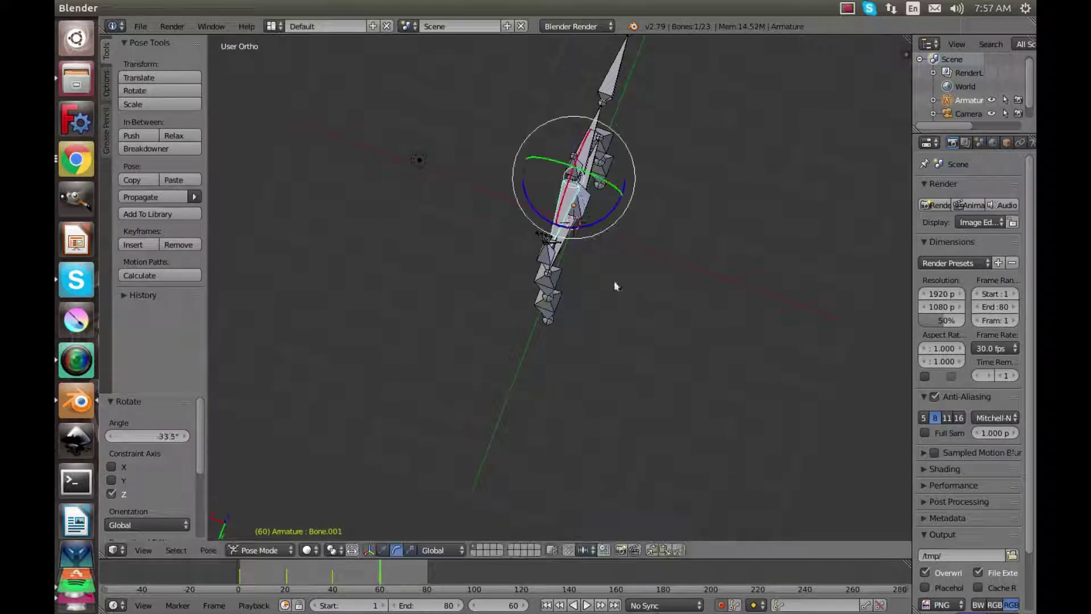
pyautogui.hotkey('alt', 'a')
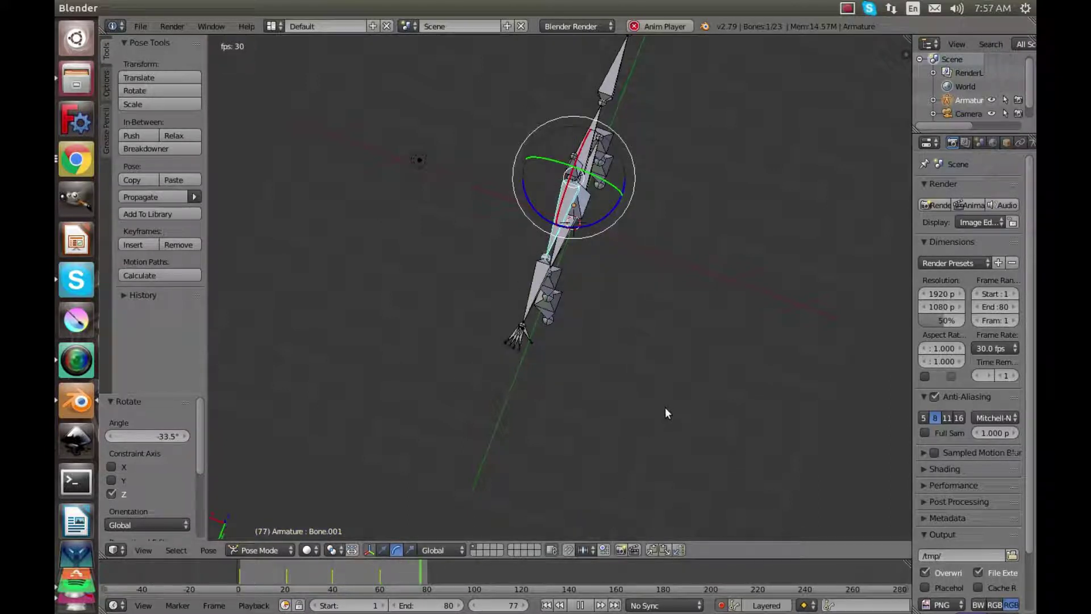
pyautogui.moveTo(664, 407); pyautogui.dragTo(599, 335, button='middle')
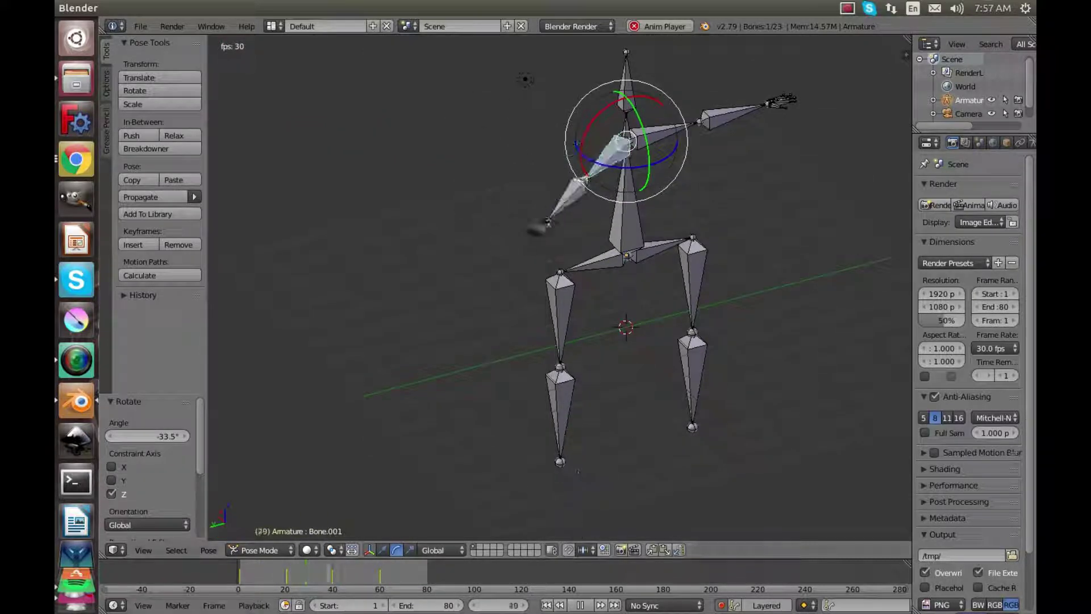
pyautogui.press('Escape')
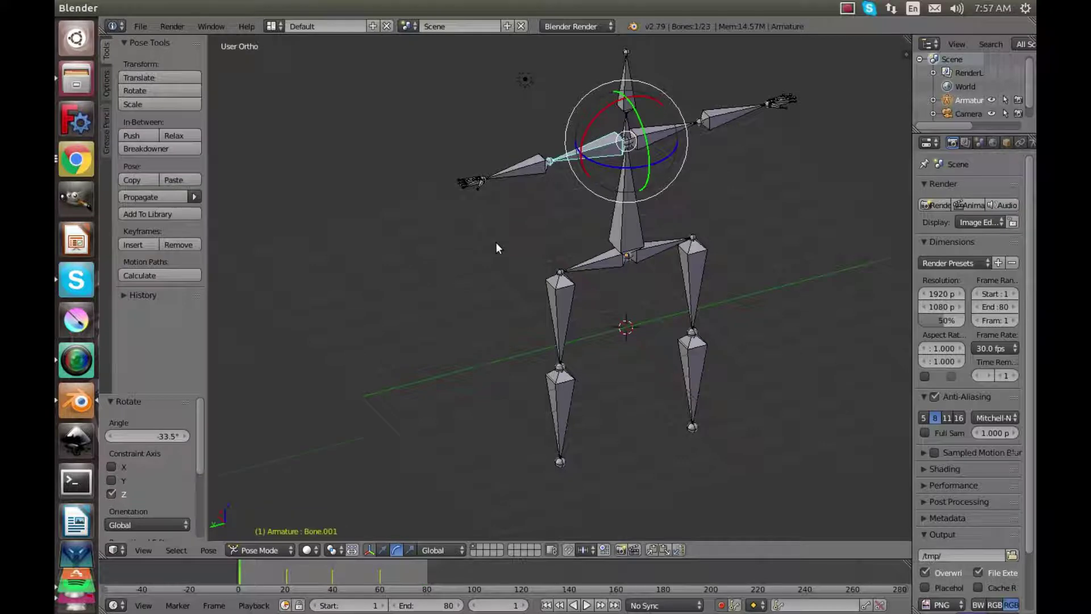
pyautogui.scroll(3, 496, 243)
# Zoom in on the left hand, select Bone.019 and key X rotations at frames 1 and 7.
pyautogui.keyDown('shift'); pyautogui.moveTo(450, 241); pyautogui.dragTo(596, 454, button='middle'); pyautogui.keyUp('shift')
pyautogui.keyDown('shift'); pyautogui.moveTo(555, 236); pyautogui.dragTo(572, 362, button='middle'); pyautogui.keyUp('shift')
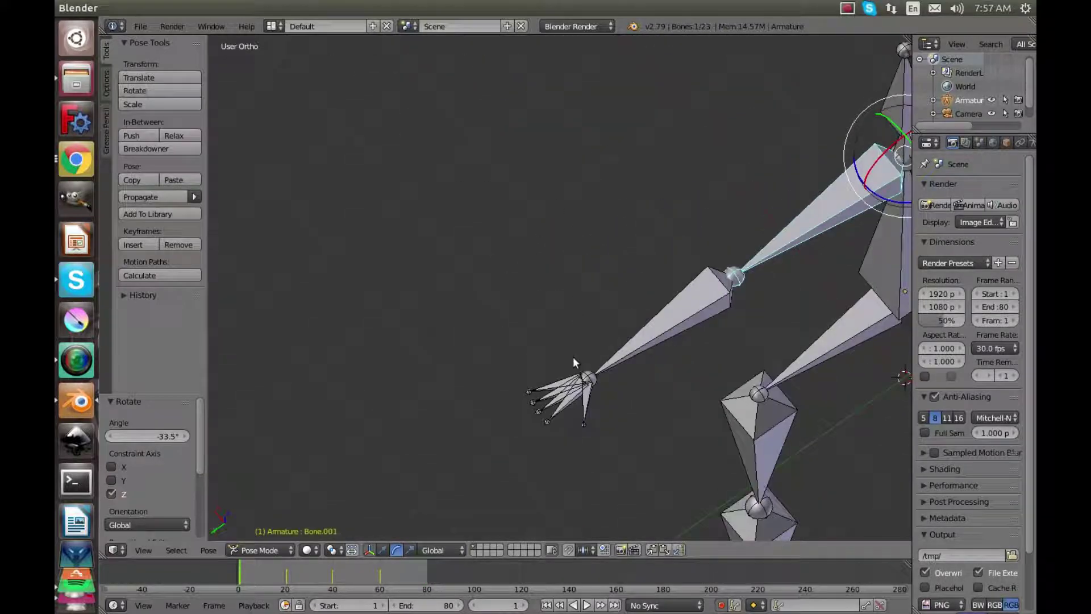
pyautogui.rightClick(553, 414)
pyautogui.moveTo(554, 414); pyautogui.dragTo(486, 341, button='middle')
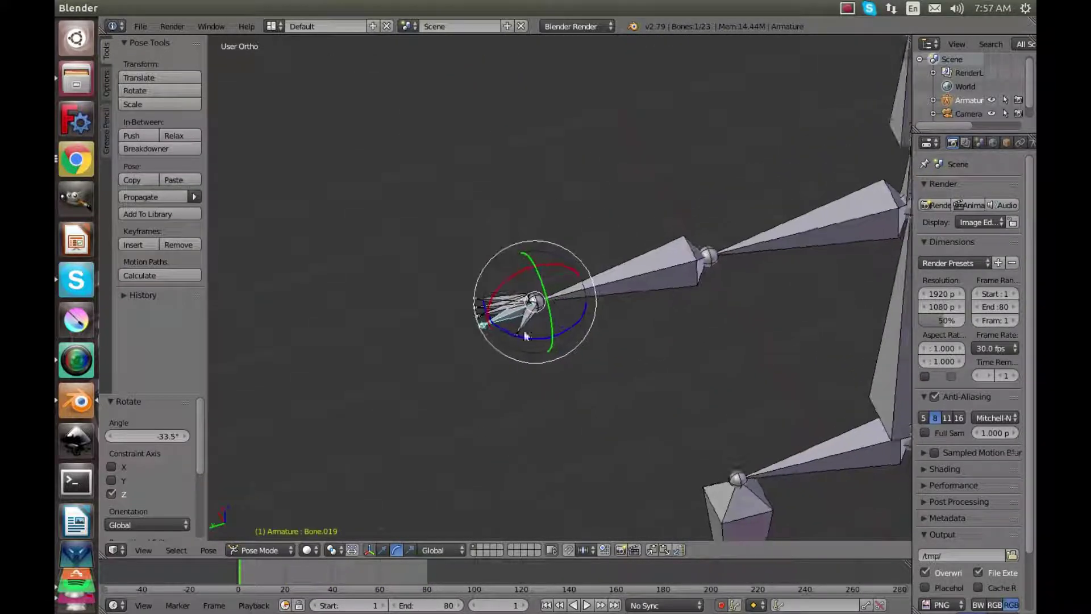
pyautogui.press('r')
pyautogui.press('x')
pyautogui.click(520, 270)
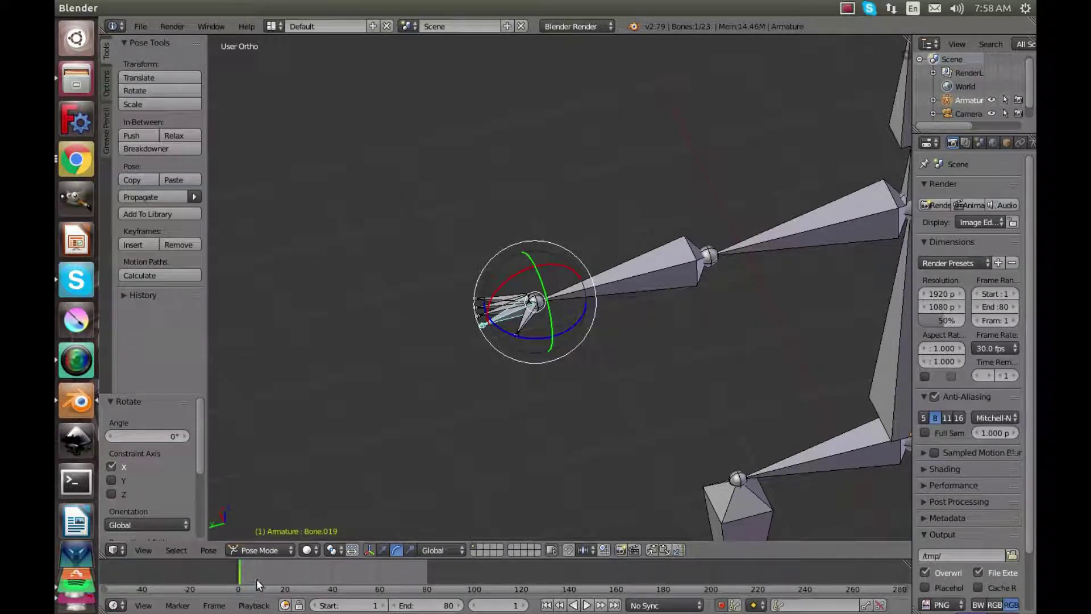
pyautogui.click(253, 588)
pyautogui.press('r')
pyautogui.press('x')
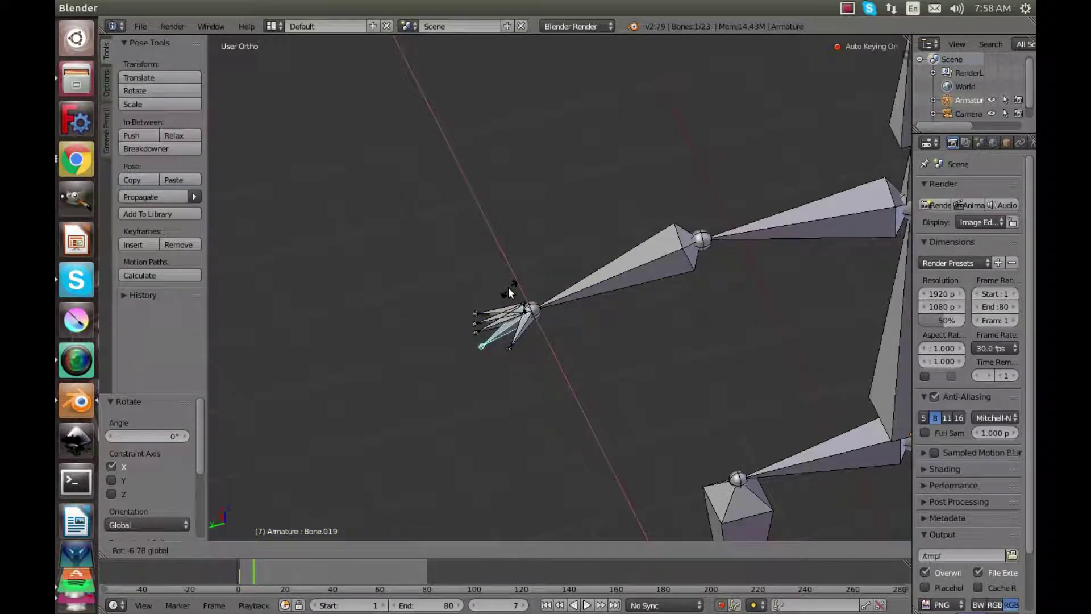
pyautogui.click(504, 291)
# Key further X rotations of Bone.019 at frames 15, 22 and 28.
pyautogui.click(272, 578)
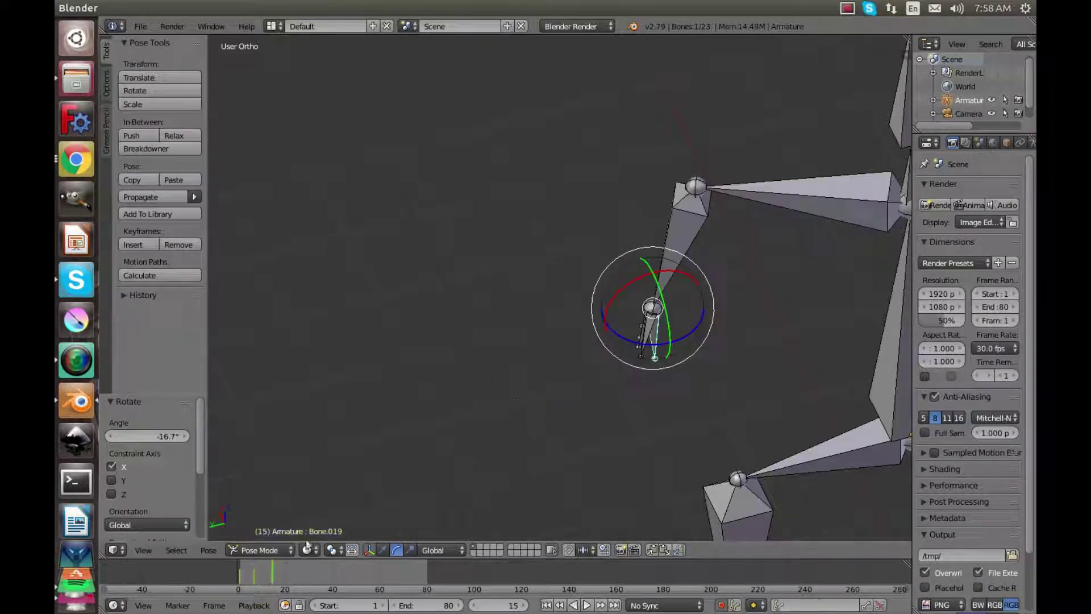
pyautogui.press('r')
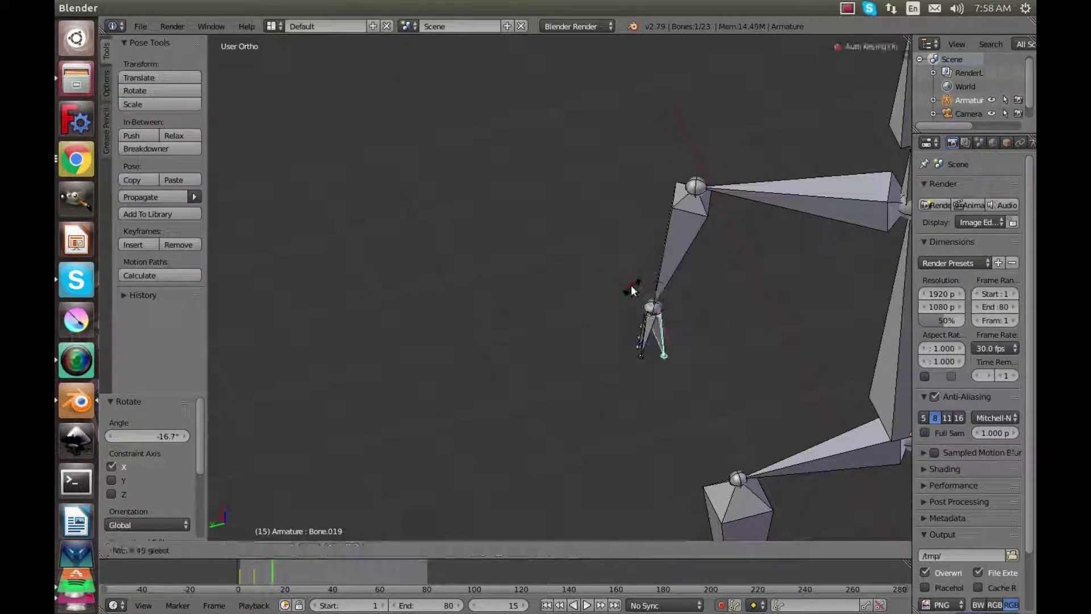
pyautogui.press('x')
pyautogui.click(628, 291)
pyautogui.click(289, 574)
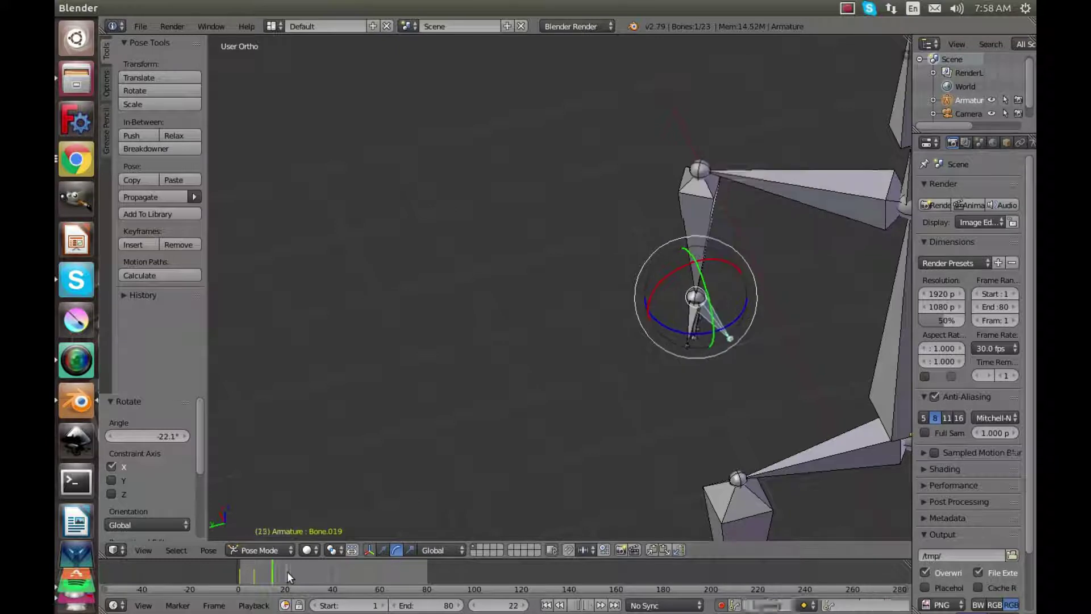
pyautogui.press('r')
pyautogui.press('x')
pyautogui.click(677, 267)
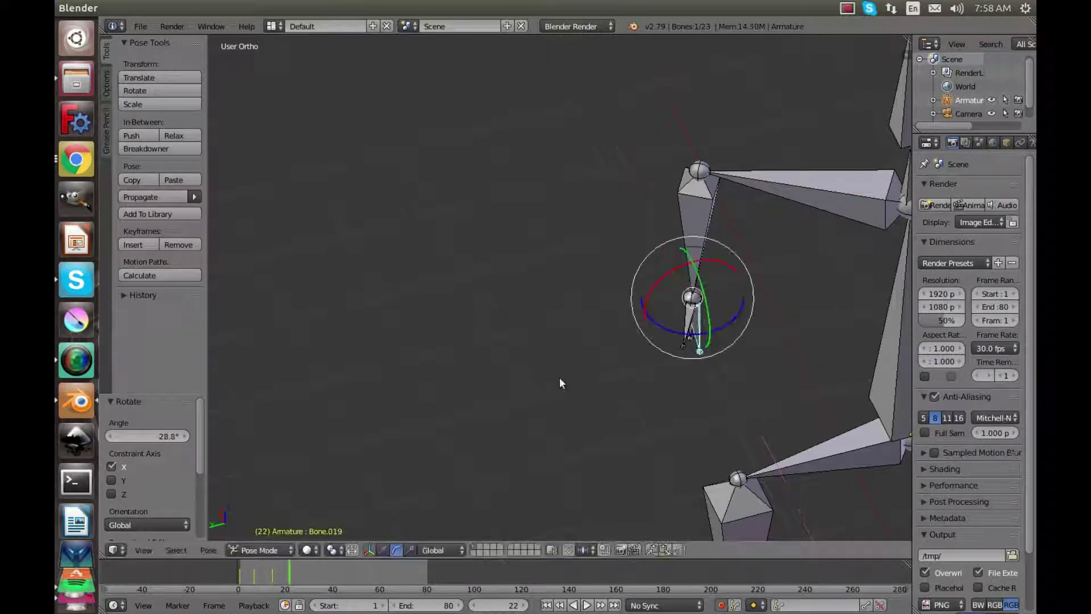
pyautogui.click(304, 574)
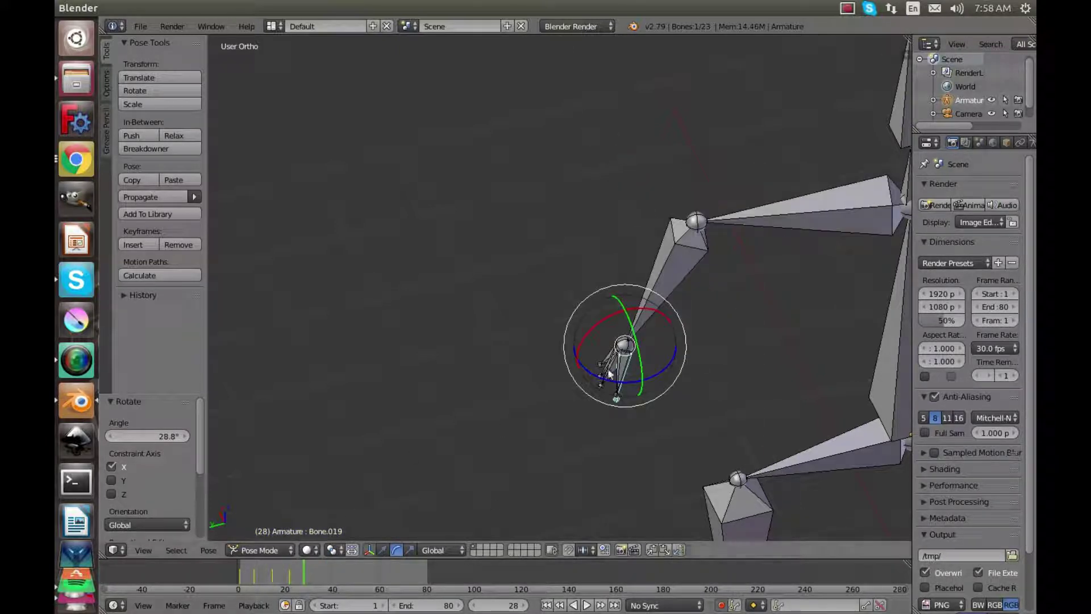
pyautogui.press('r')
pyautogui.press('x')
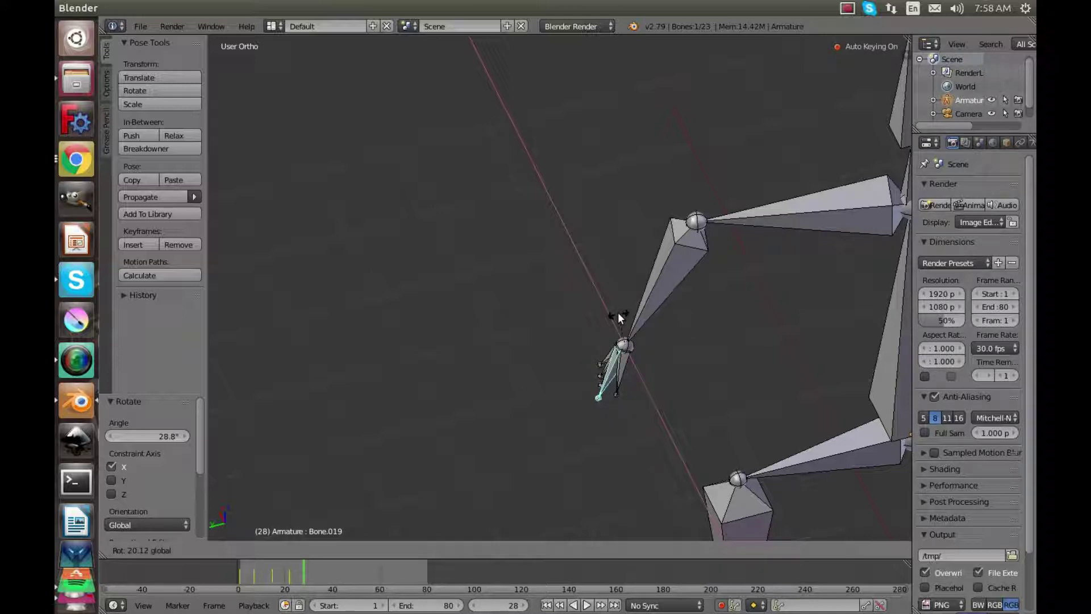
pyautogui.click(616, 316)
# Play the animation and deselect all bones to watch the hand motion.
pyautogui.scroll(1, 694, 368)
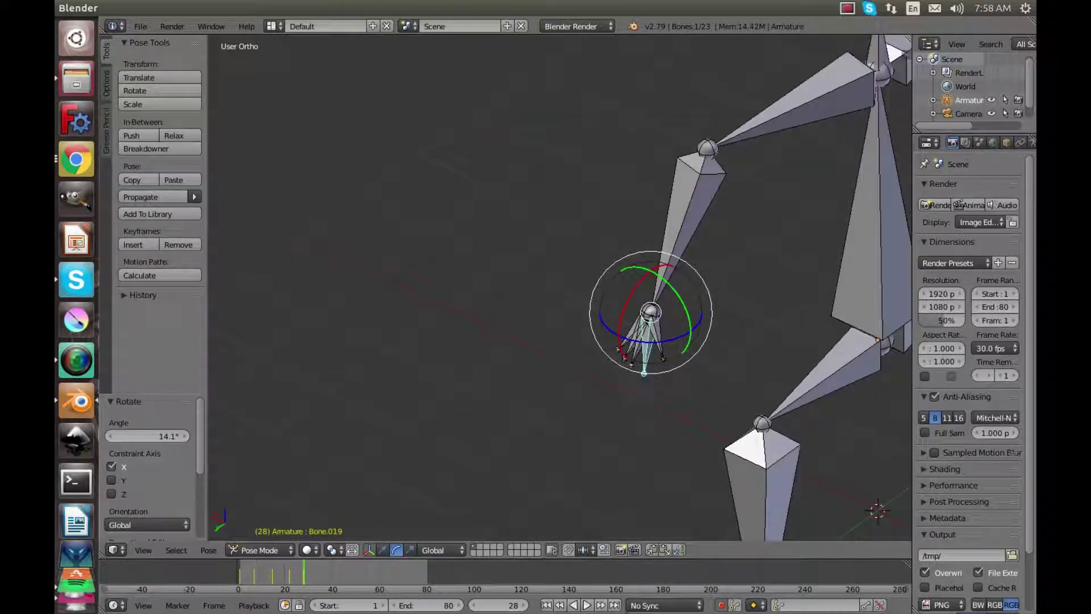
pyautogui.click(587, 606)
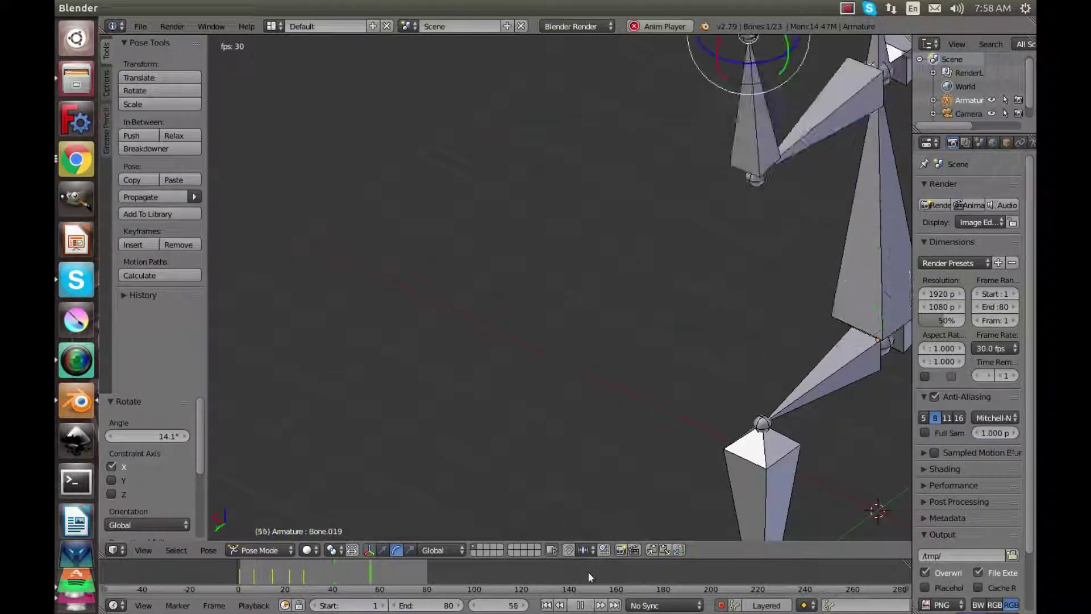
pyautogui.scroll(-2, 604, 449)
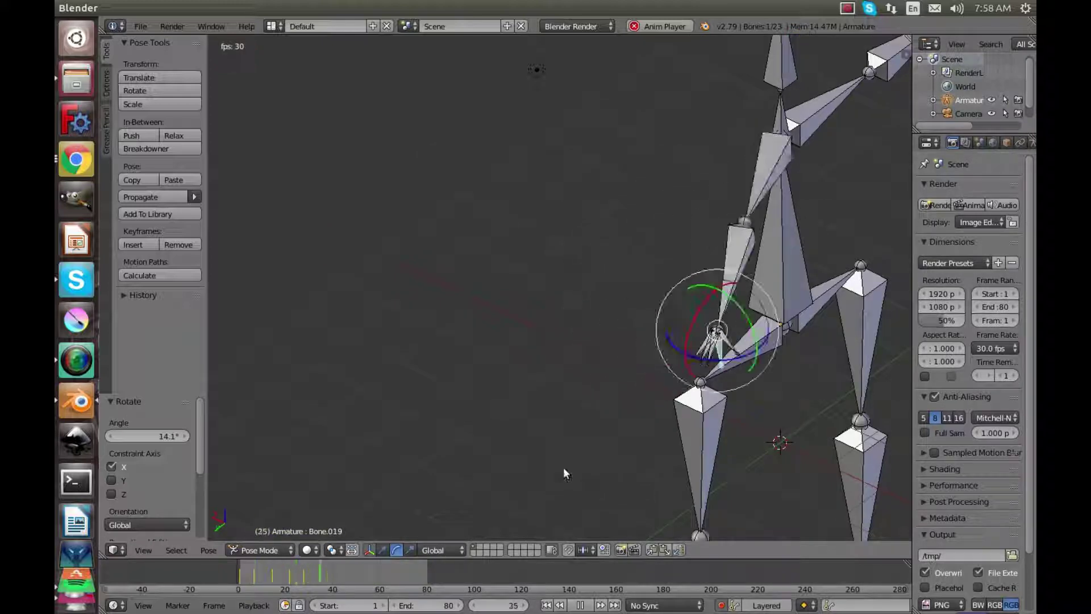
pyautogui.press('a')
pyautogui.moveTo(569, 390); pyautogui.dragTo(515, 383, button='middle')
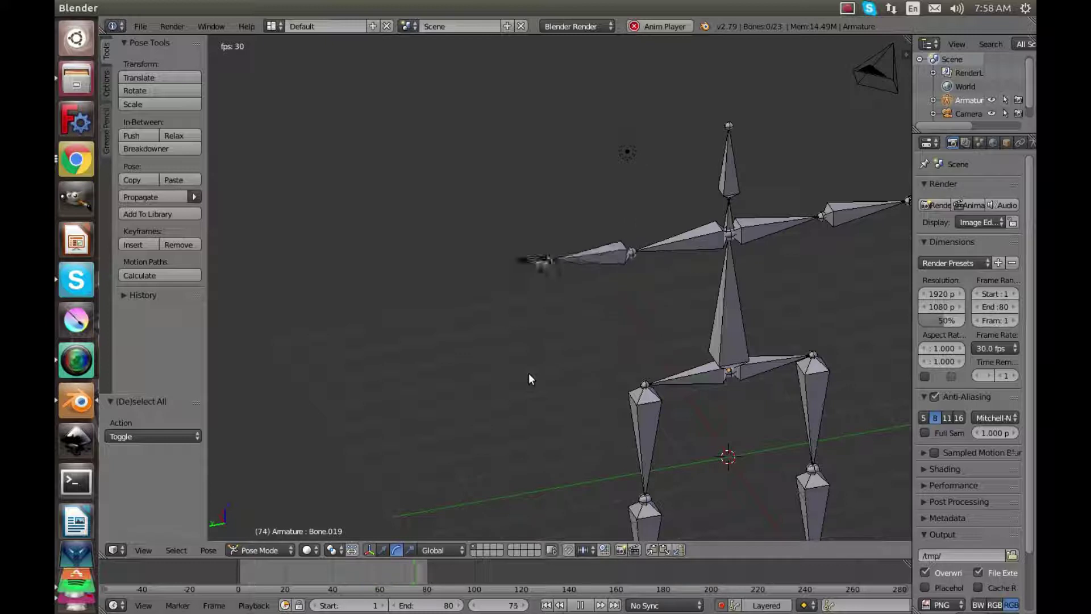
# Stop playback, select the raised arm bone and keyframe its pose at frame 42.
pyautogui.click(578, 607)
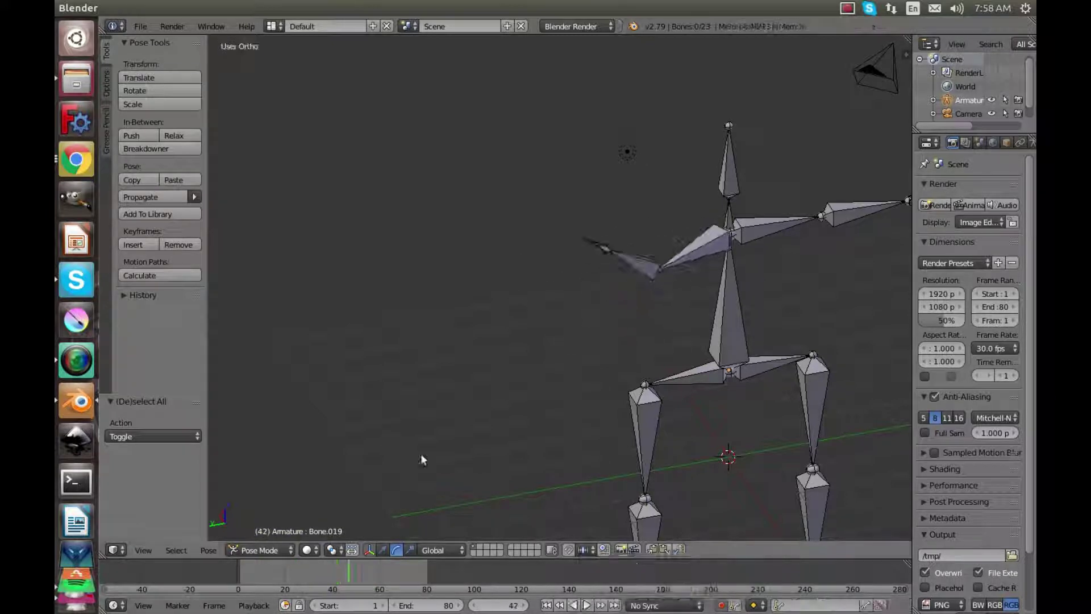
pyautogui.scroll(1, 593, 298)
pyautogui.moveTo(593, 298); pyautogui.dragTo(597, 330, button='middle')
pyautogui.rightClick(546, 444)
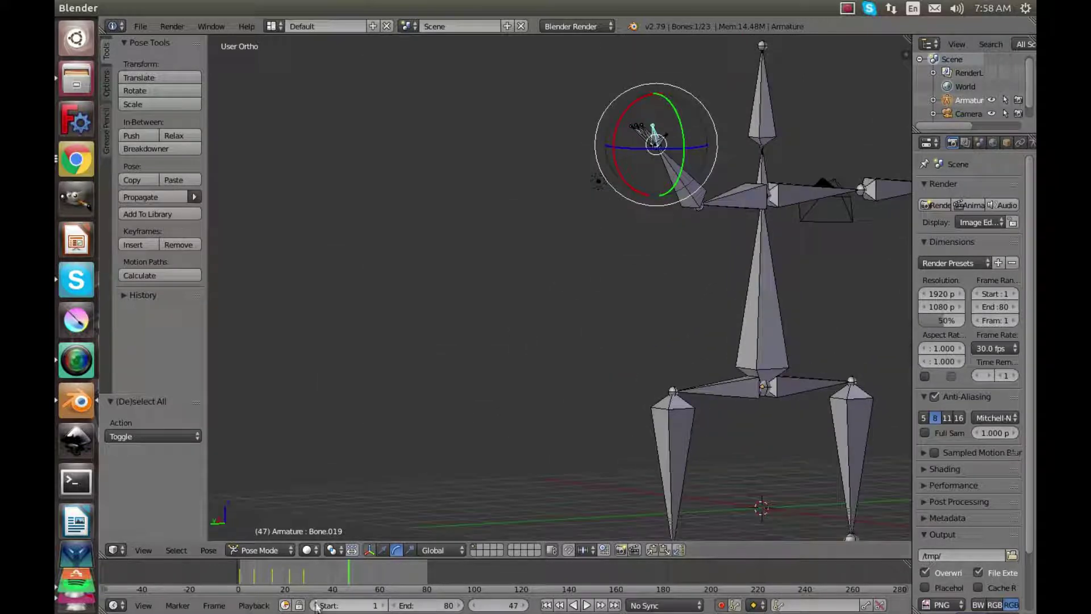
pyautogui.click(337, 586)
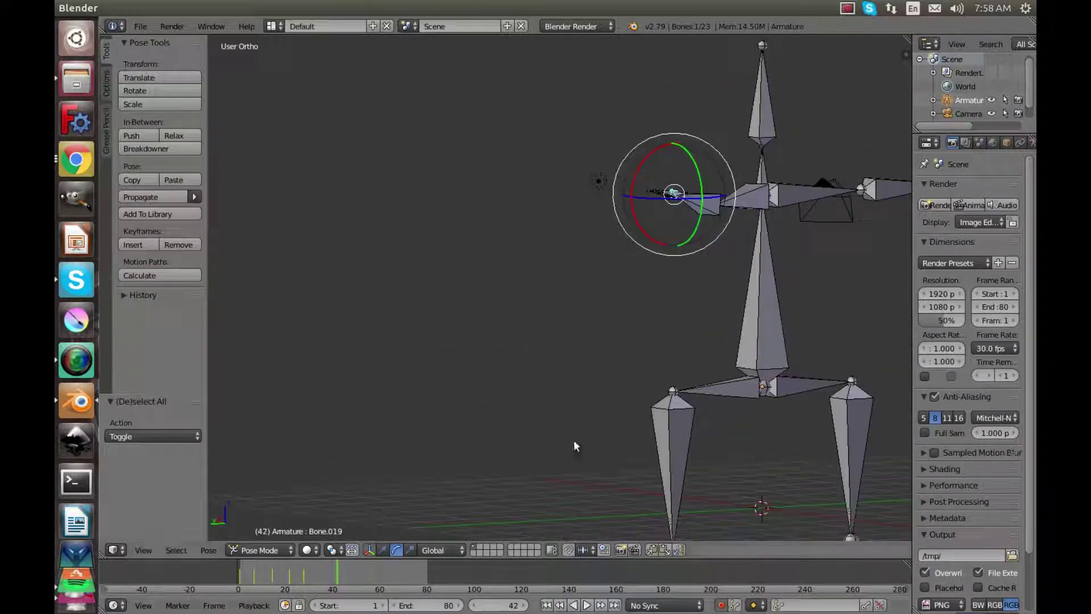
pyautogui.click(650, 159)
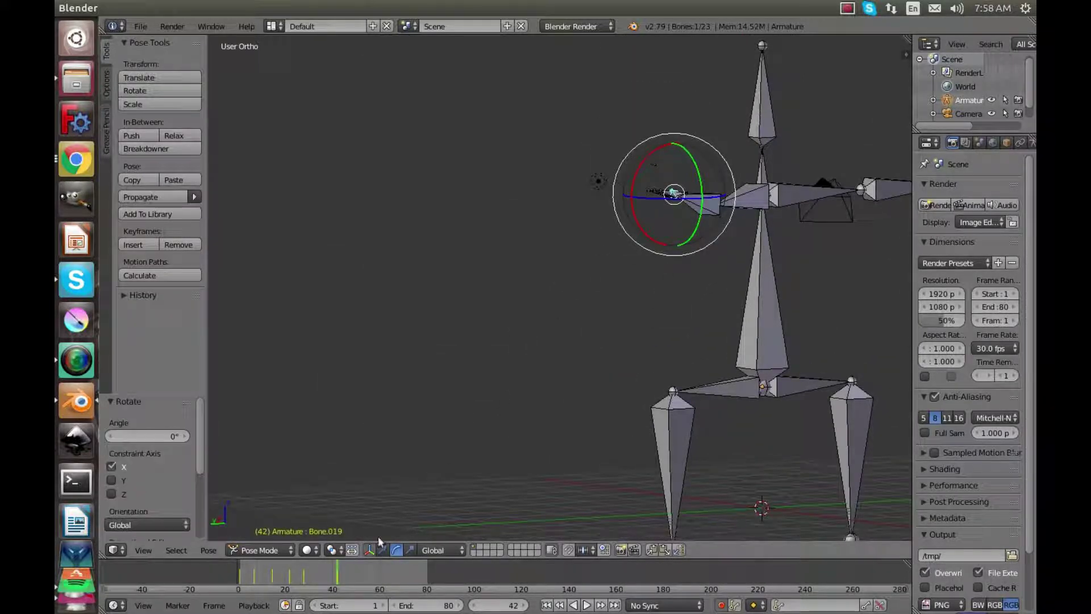
# Rotate the bone about X at frames 48 and 53.
pyautogui.click(350, 569)
pyautogui.moveTo(636, 87); pyautogui.dragTo(650, 81)
pyautogui.click(363, 569)
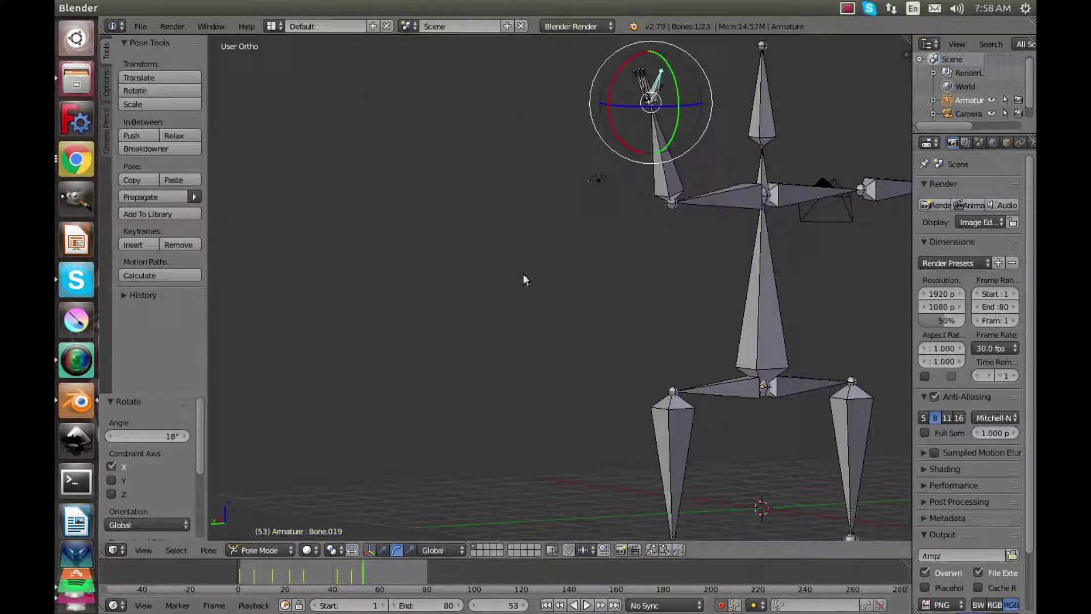
pyautogui.moveTo(619, 76); pyautogui.dragTo(639, 63)
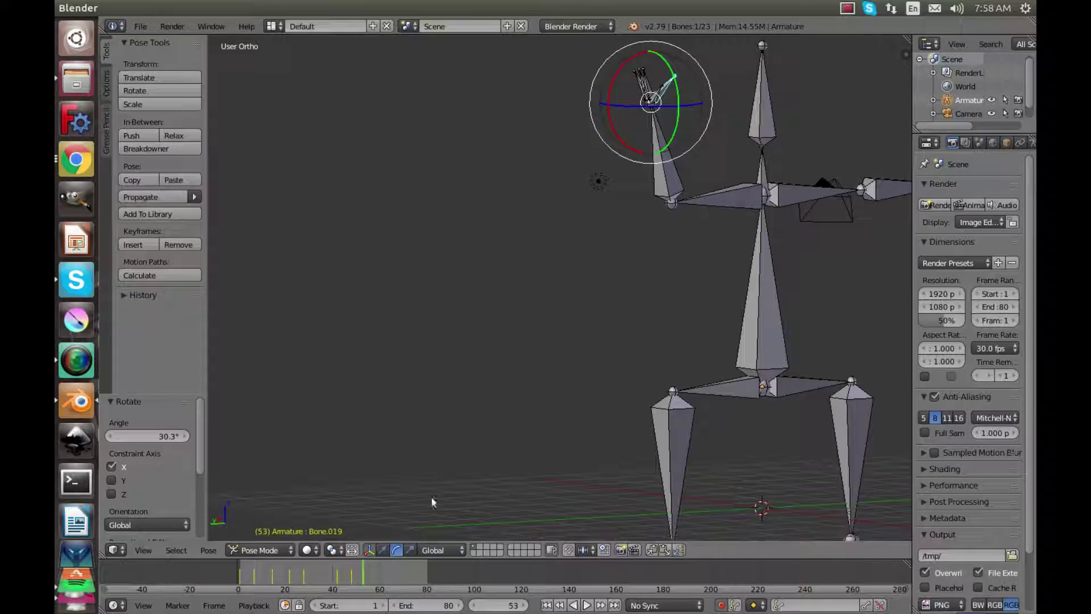
# Swing hand bone Bone.019 about X at frames 60 and 67, then play and deselect all.
pyautogui.click(380, 569)
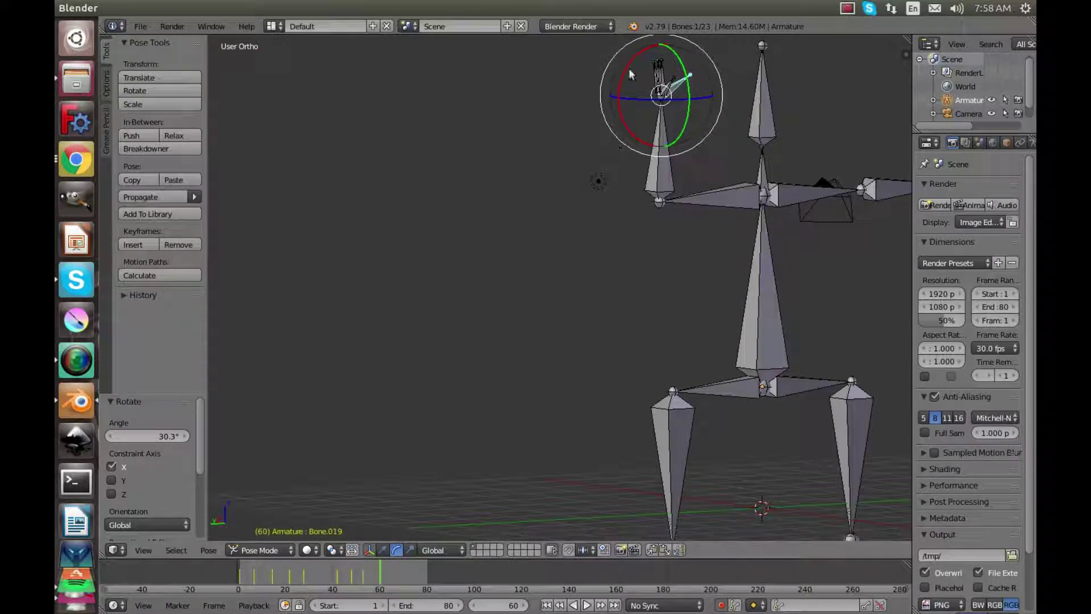
pyautogui.moveTo(628, 74); pyautogui.dragTo(618, 92)
pyautogui.press('Right')
pyautogui.press('Right')
pyautogui.press('Right')
pyautogui.press('Right')
pyautogui.press('Right')
pyautogui.press('Right')
pyautogui.press('Right')
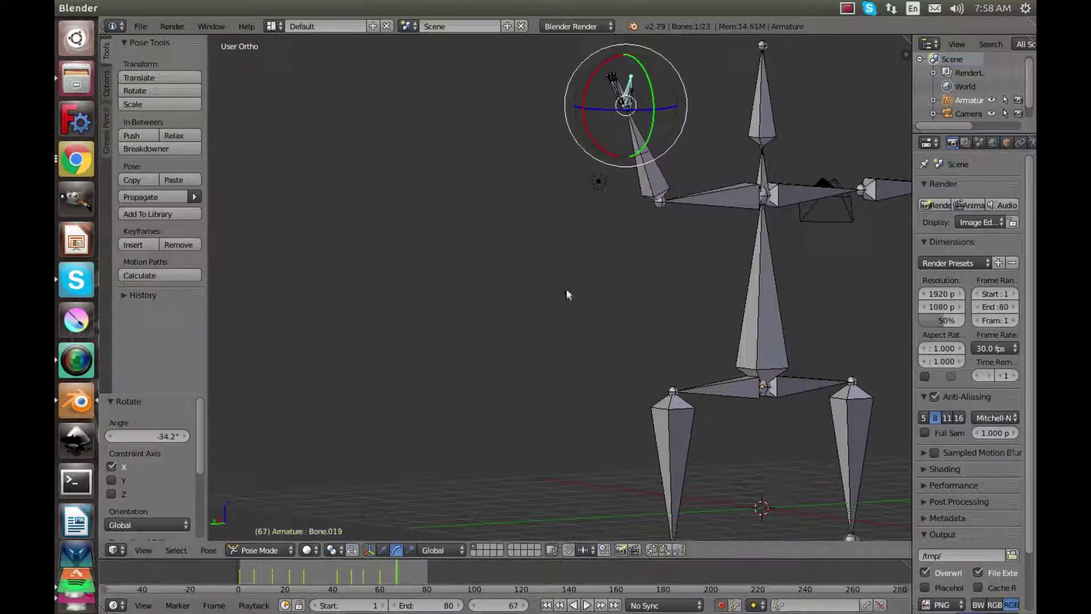
pyautogui.moveTo(586, 86); pyautogui.dragTo(583, 101)
pyautogui.moveTo(583, 101); pyautogui.dragTo(398, 182, button='middle')
pyautogui.hotkey('alt', 'a')
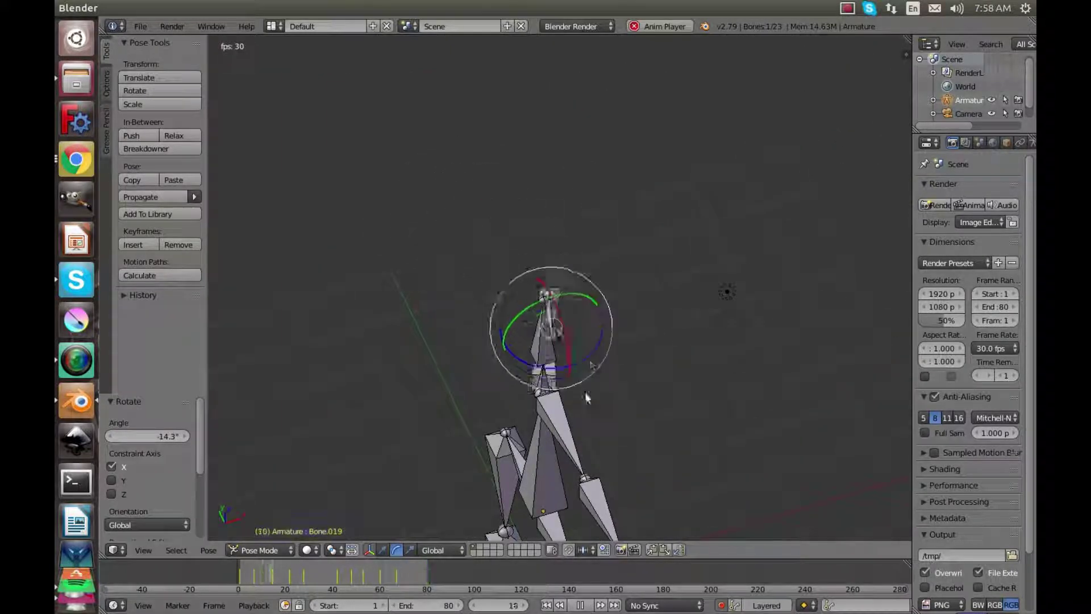
pyautogui.press('a')
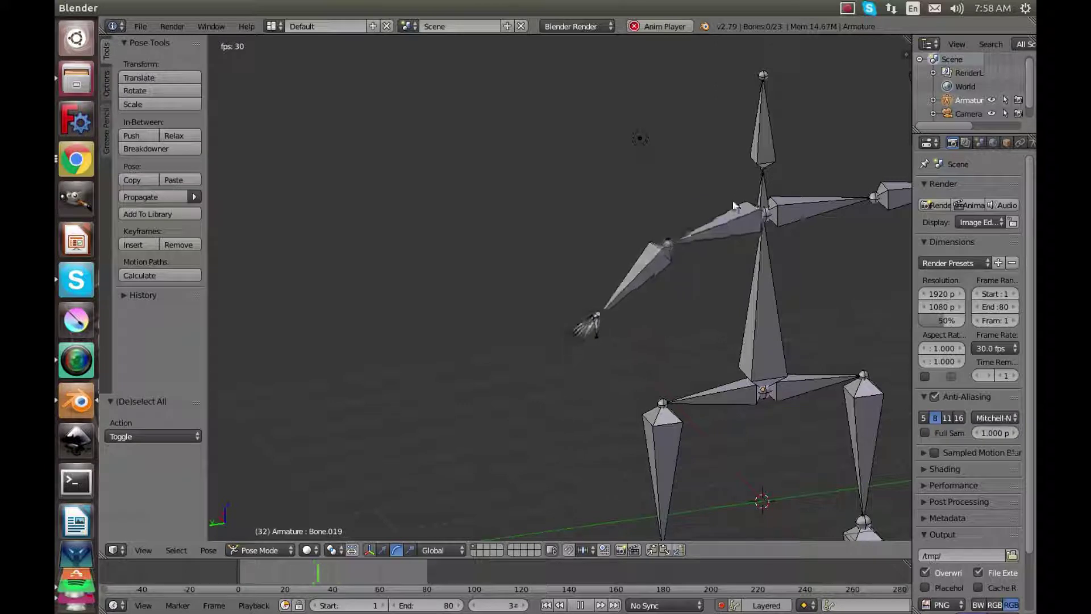
# From a front view, raise the spine bone 0.941 units along Z with the move tool.
pyautogui.scroll(-2, 718, 294)
pyautogui.moveTo(718, 300); pyautogui.dragTo(683, 271, button='middle')
pyautogui.scroll(-1, 684, 409)
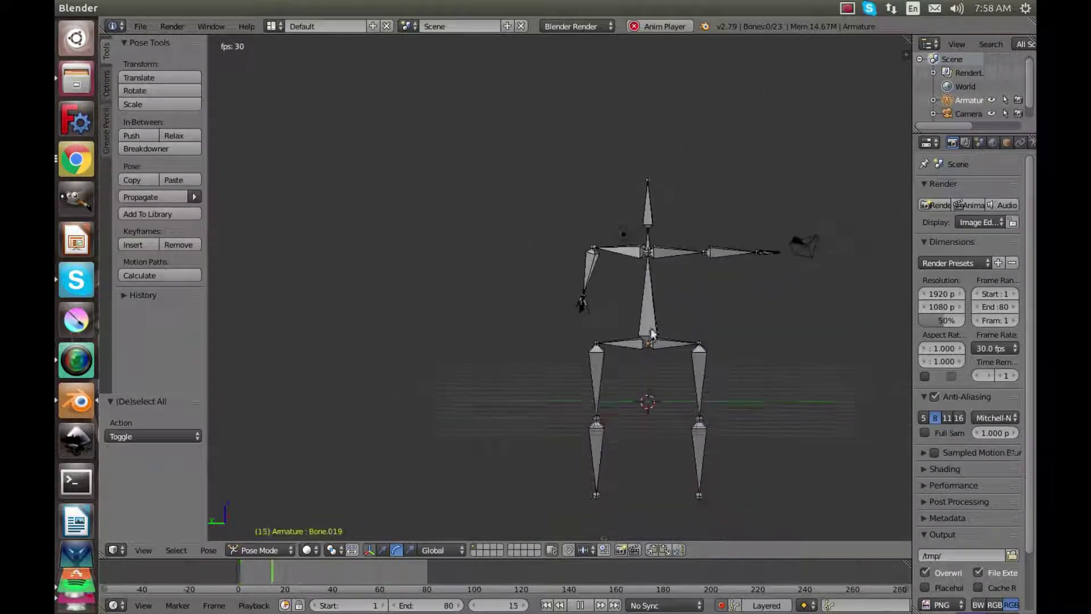
pyautogui.rightClick(647, 332)
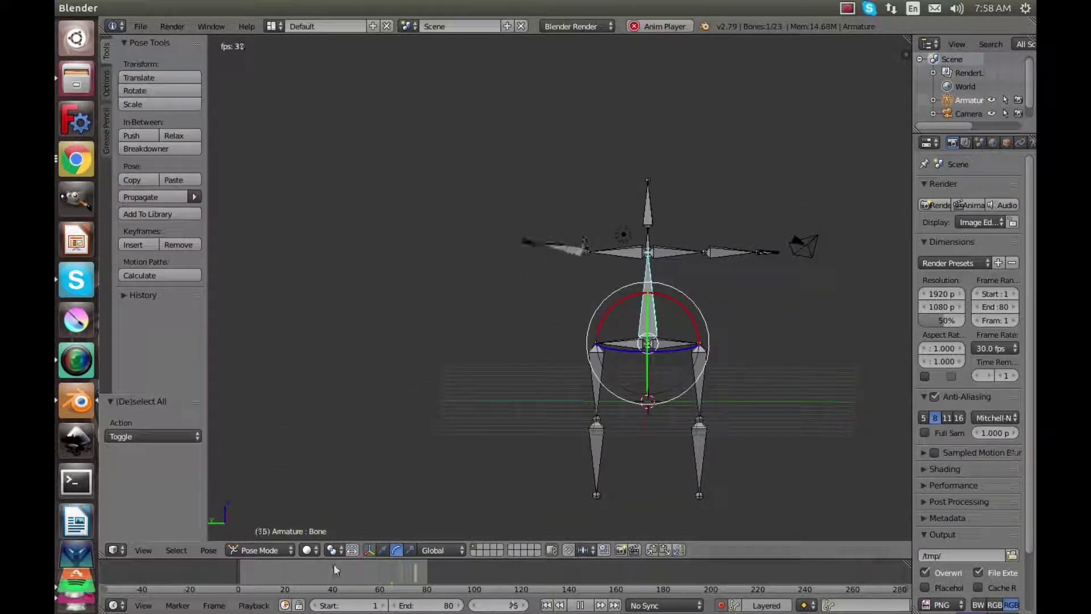
pyautogui.click(370, 549)
pyautogui.press('g')
pyautogui.press('z')
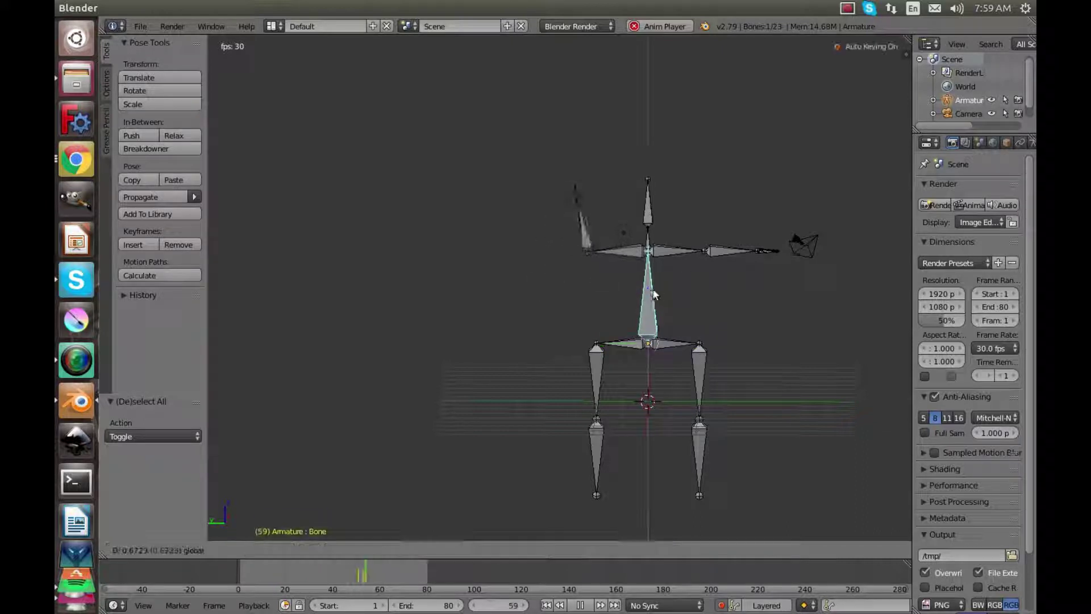
pyautogui.click(666, 270)
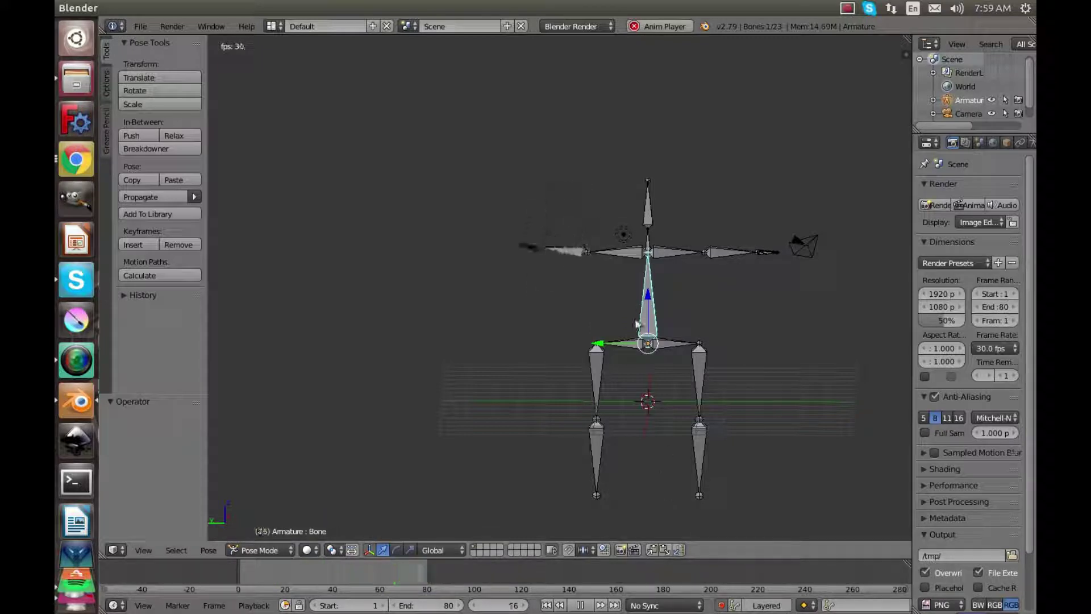
# Select the left thigh, stop playback and keyframe it near its rest angle at frame 2.
pyautogui.rightClick(596, 378)
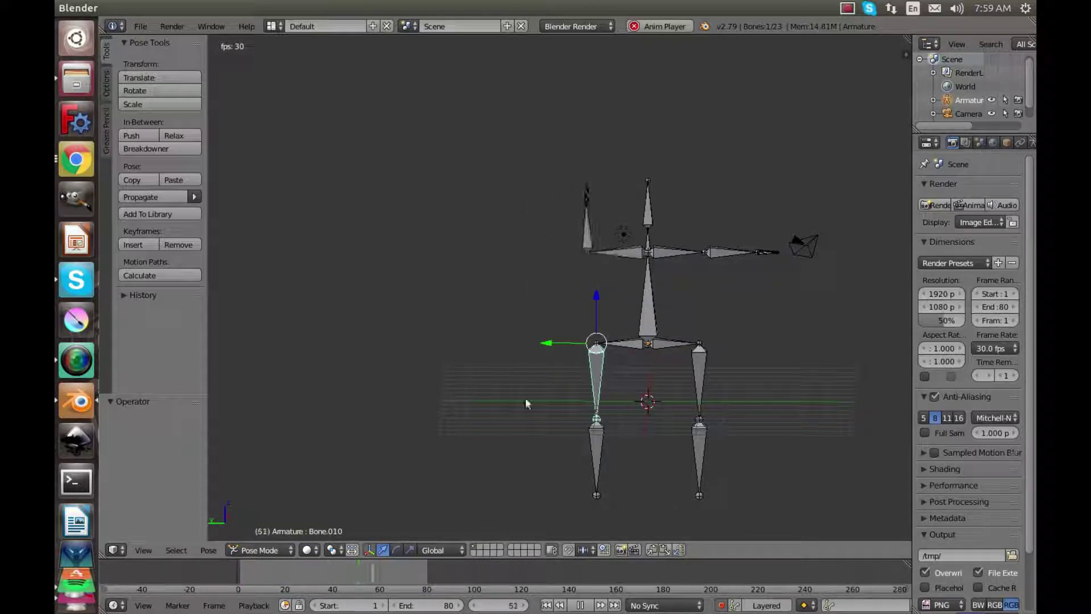
pyautogui.hotkey('alt', 'a')
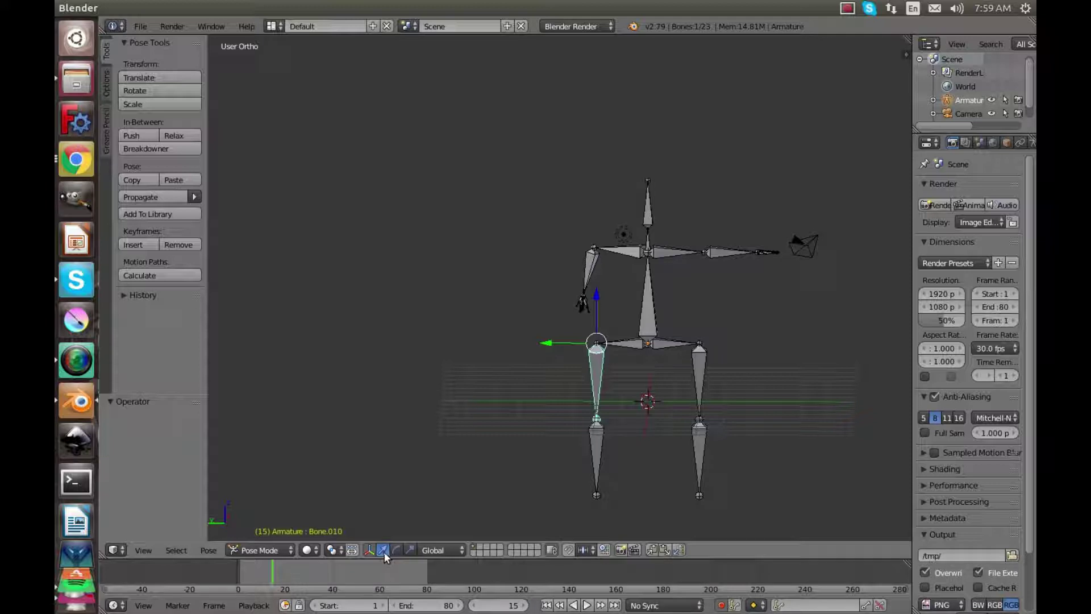
pyautogui.click(396, 549)
pyautogui.click(243, 581)
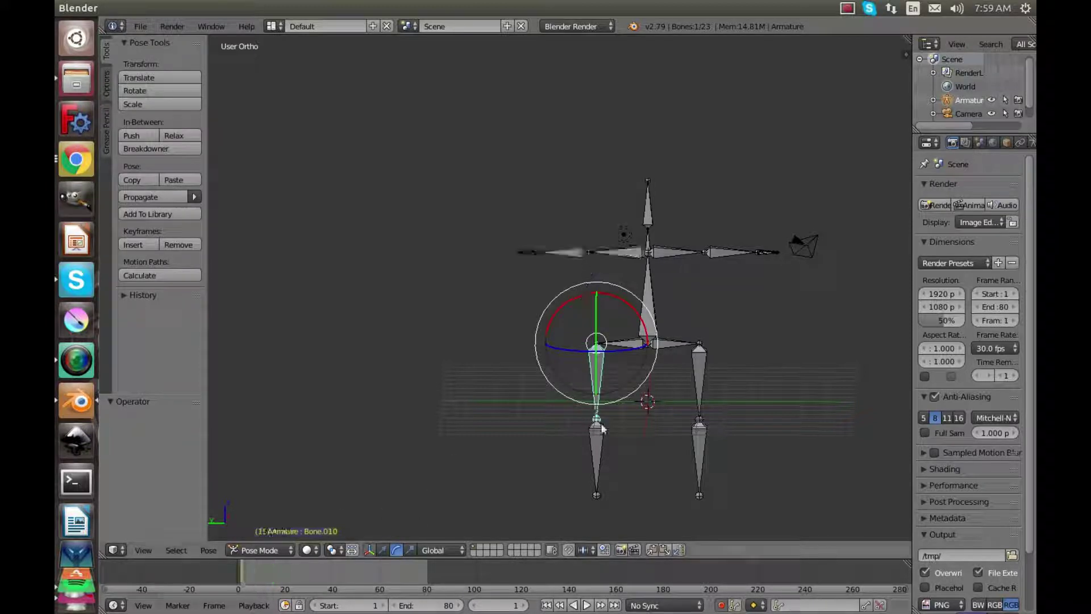
pyautogui.press('r')
pyautogui.press('x')
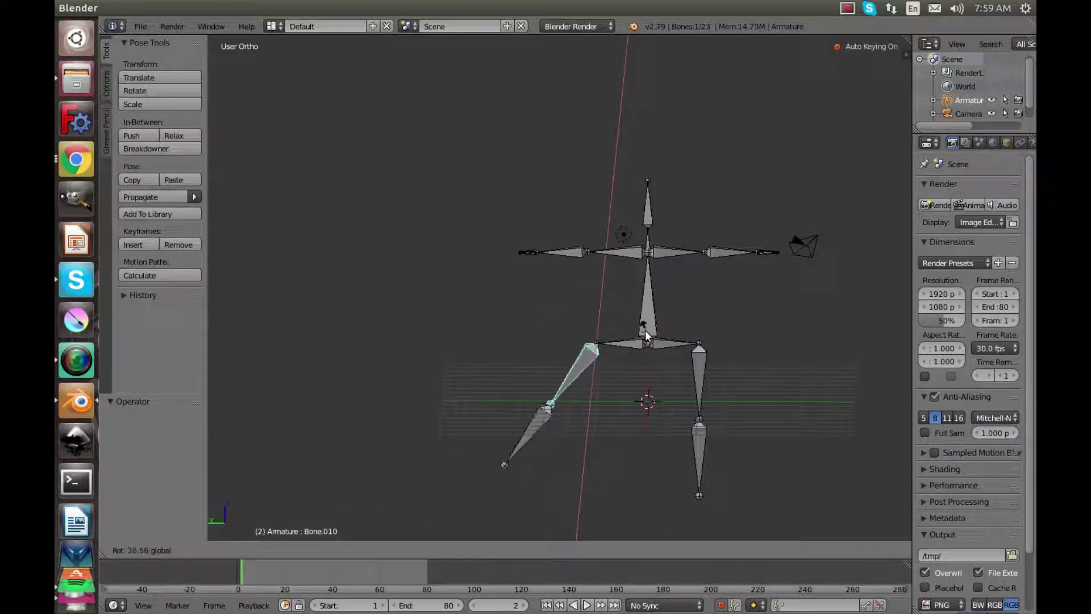
pyautogui.click(645, 330)
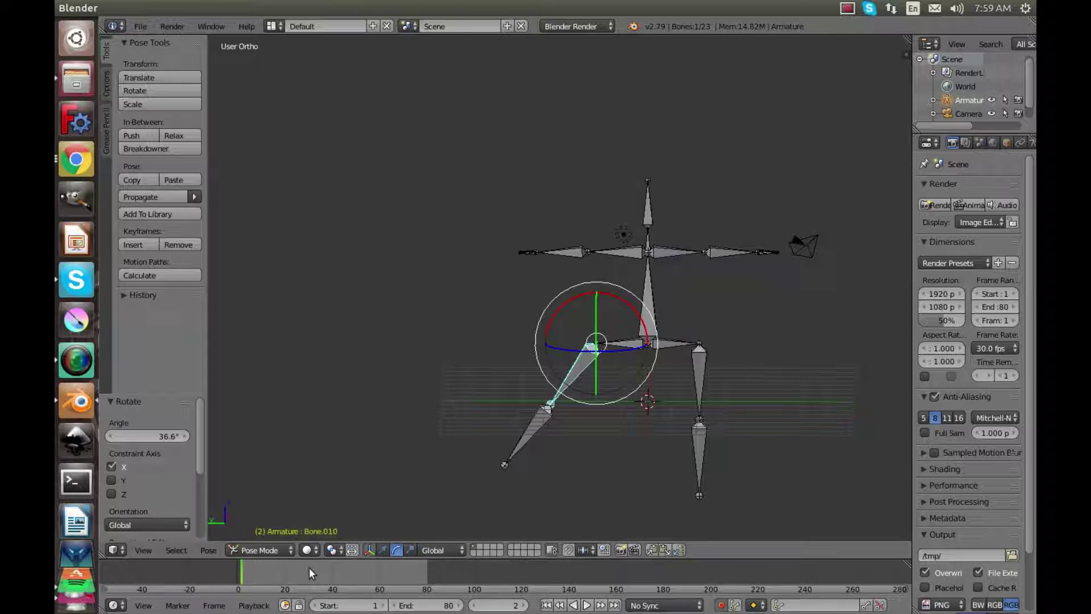
pyautogui.hotkey('ctrl', 'z')
pyautogui.click(551, 312)
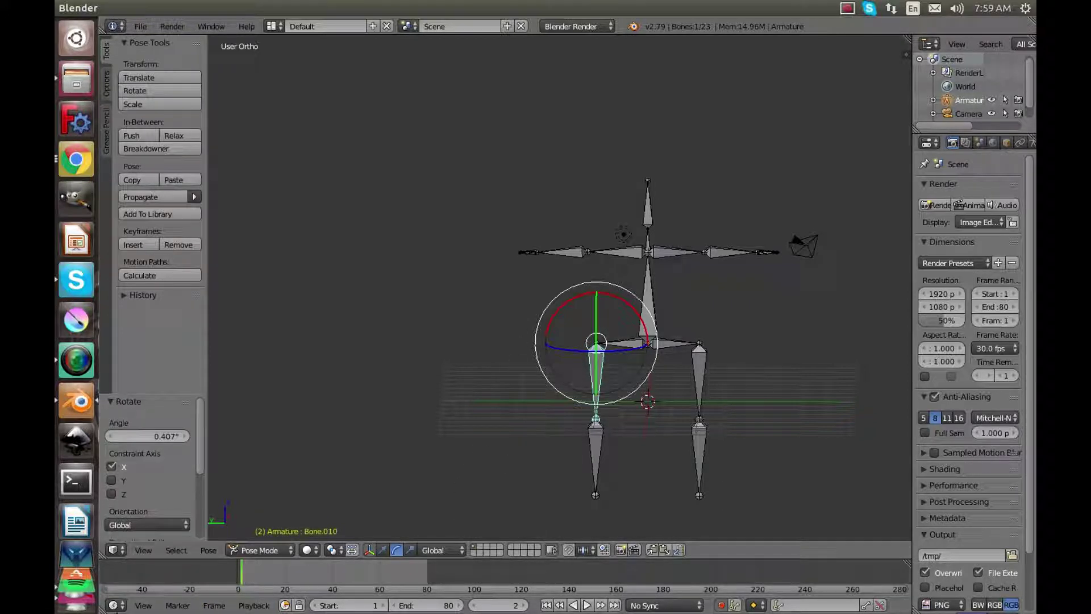
# At frame 20, swing the left thigh out to 40.1° and the right thigh to 41.1°.
pyautogui.click(284, 575)
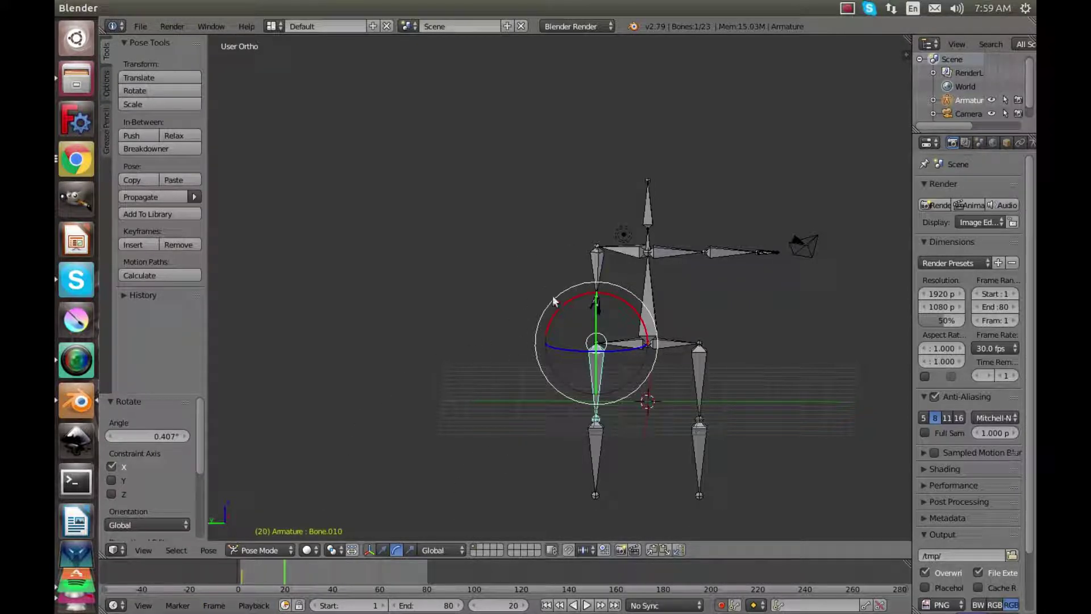
pyautogui.moveTo(552, 295); pyautogui.dragTo(541, 355)
pyautogui.rightClick(694, 383)
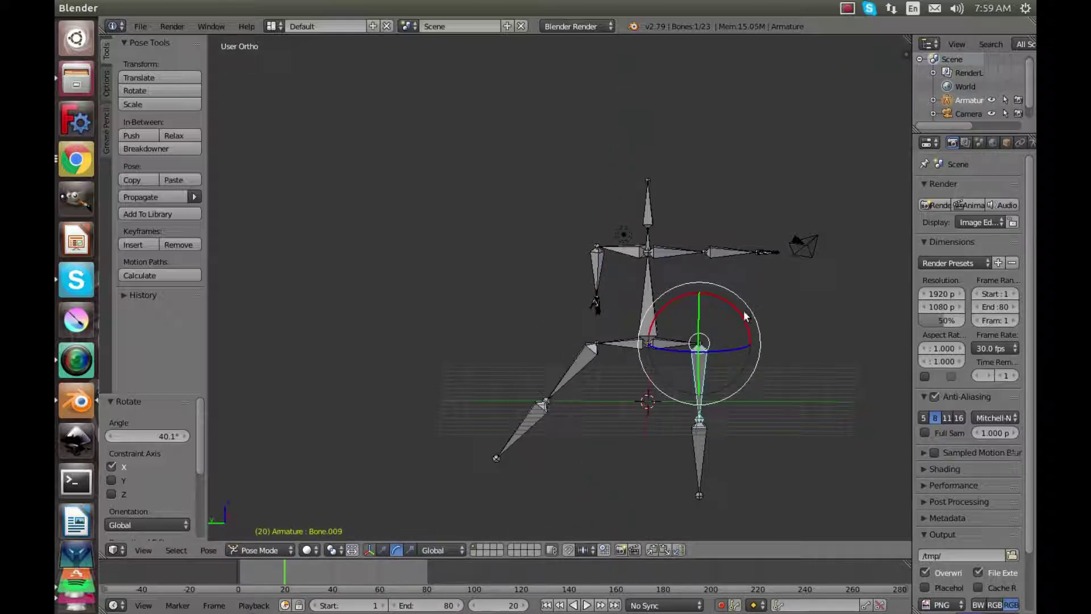
pyautogui.rightClick(576, 367)
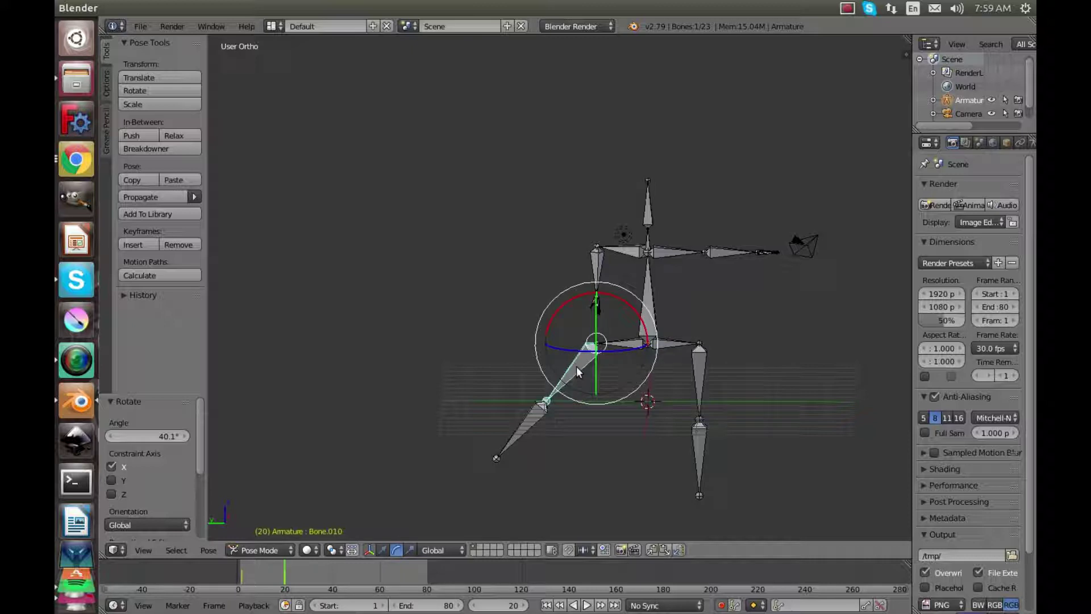
pyautogui.rightClick(701, 363)
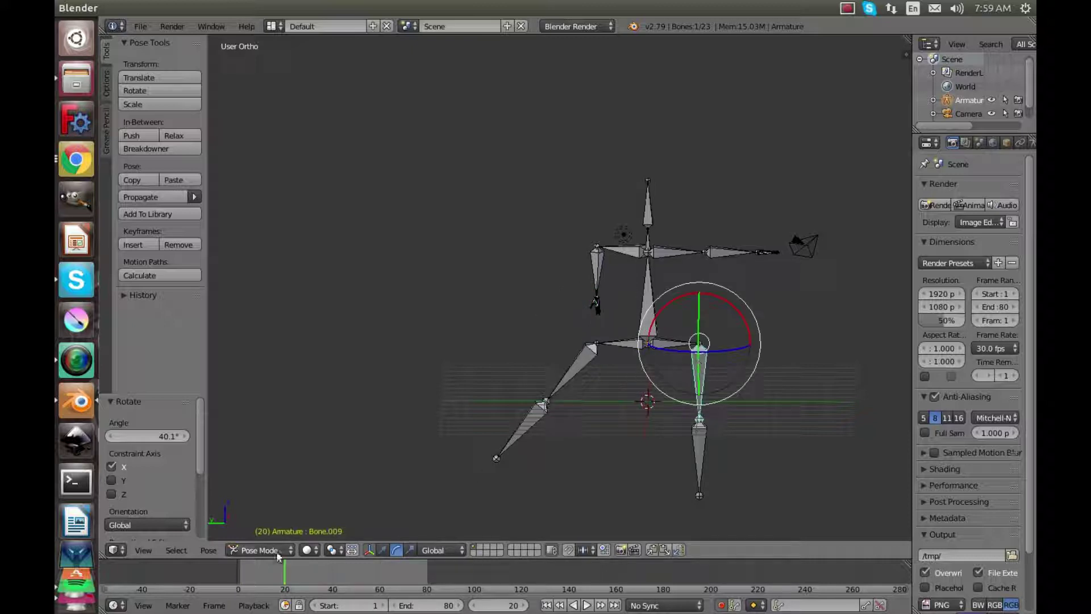
pyautogui.click(241, 567)
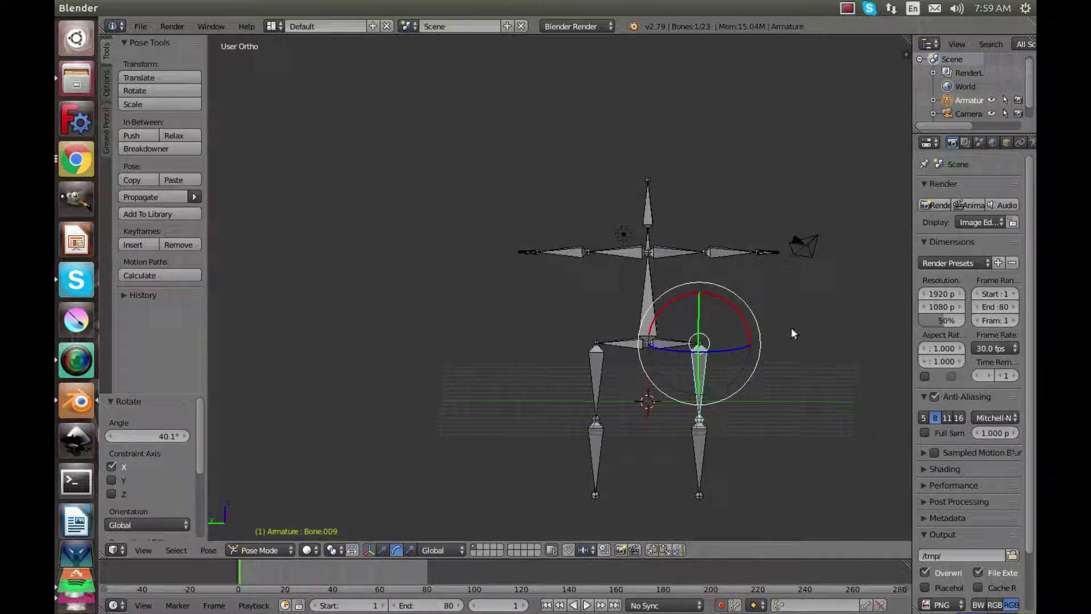
pyautogui.click(284, 574)
pyautogui.moveTo(743, 308); pyautogui.dragTo(706, 341)
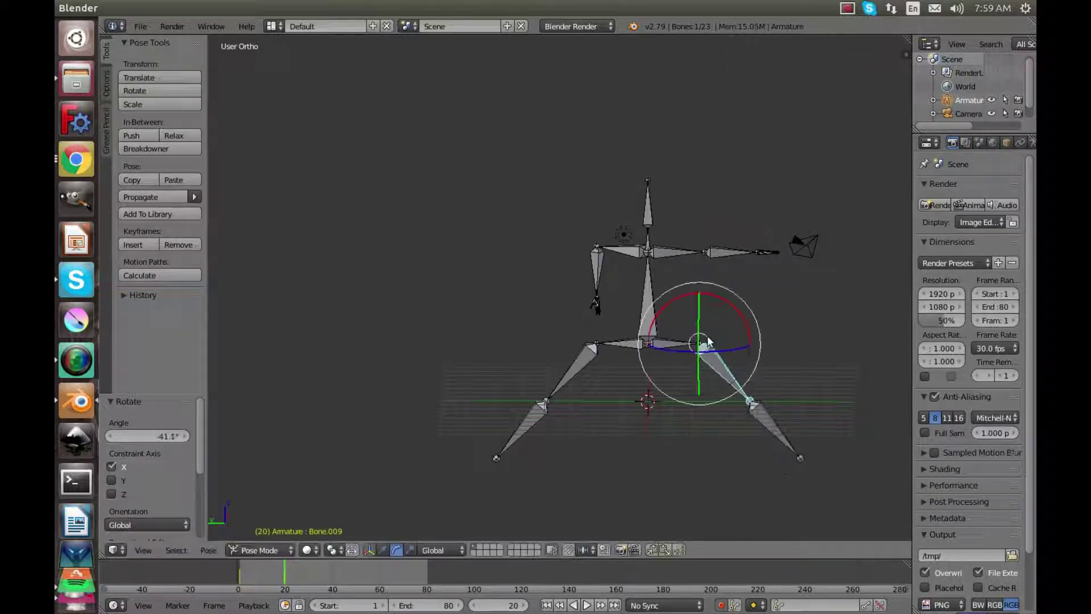
# At frame 40, rotate both thighs back to hanging vertical.
pyautogui.click(332, 571)
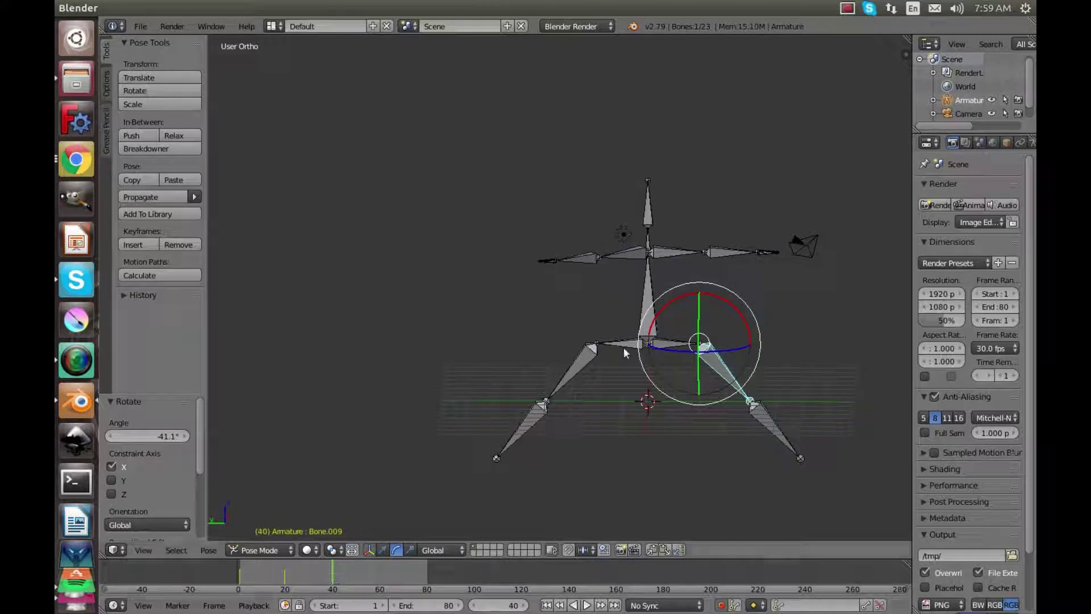
pyautogui.moveTo(739, 308); pyautogui.dragTo(750, 345)
pyautogui.moveTo(656, 379); pyautogui.dragTo(580, 364, button='middle')
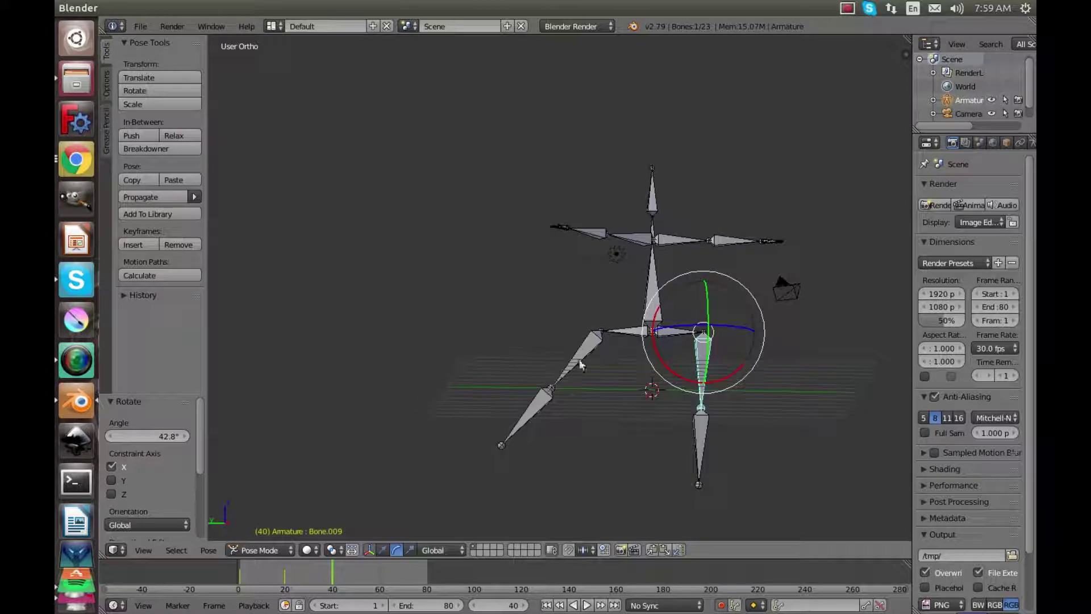
pyautogui.rightClick(578, 341)
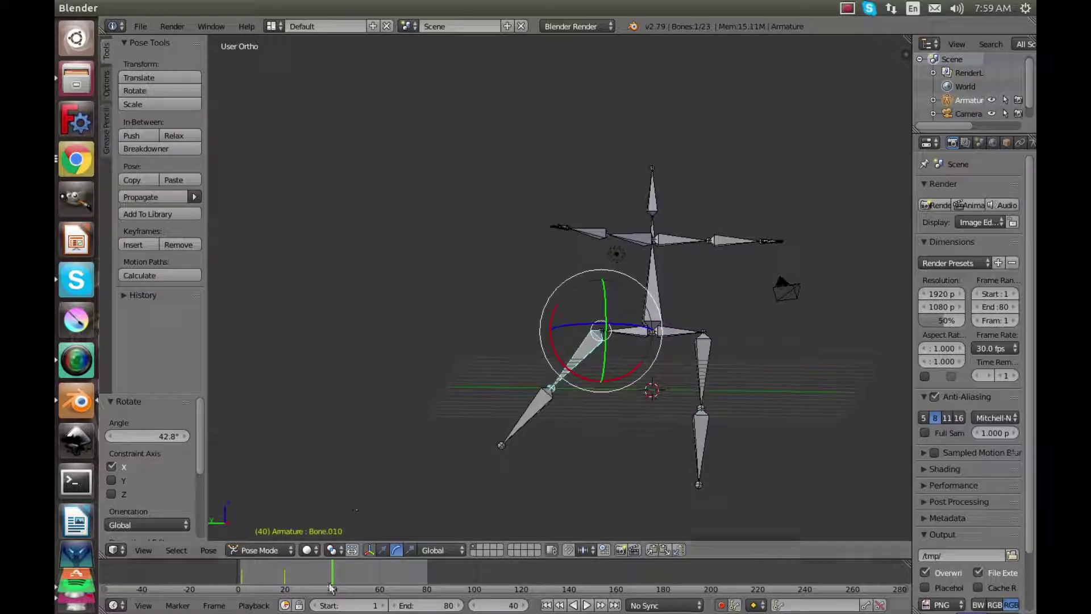
pyautogui.moveTo(562, 382); pyautogui.dragTo(602, 379)
# Play the animation, orbit around the armature and select the head bone.
pyautogui.click(586, 605)
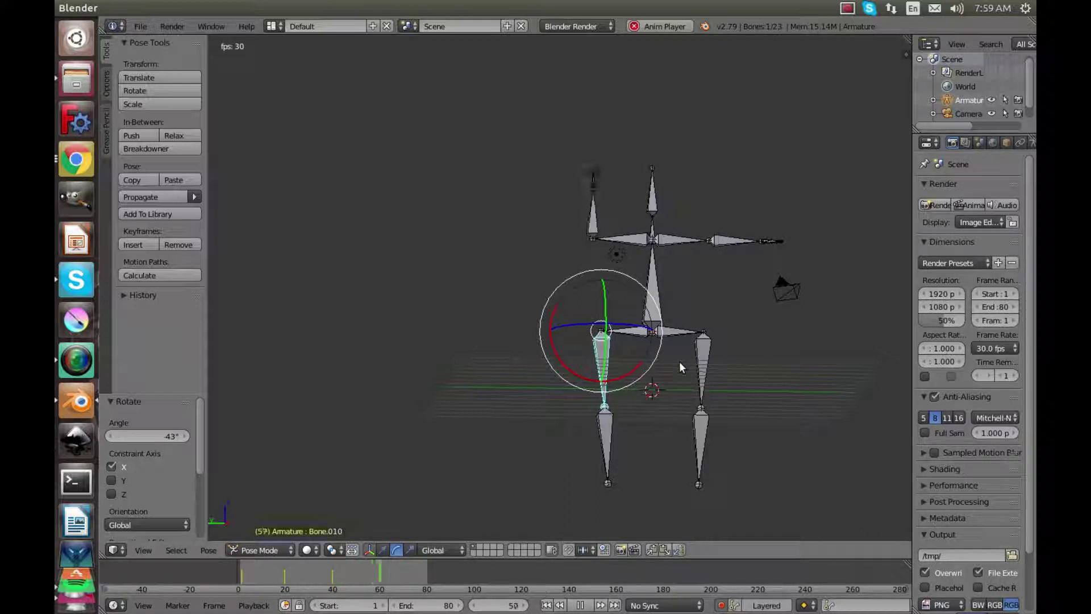
pyautogui.scroll(-4, 682, 360)
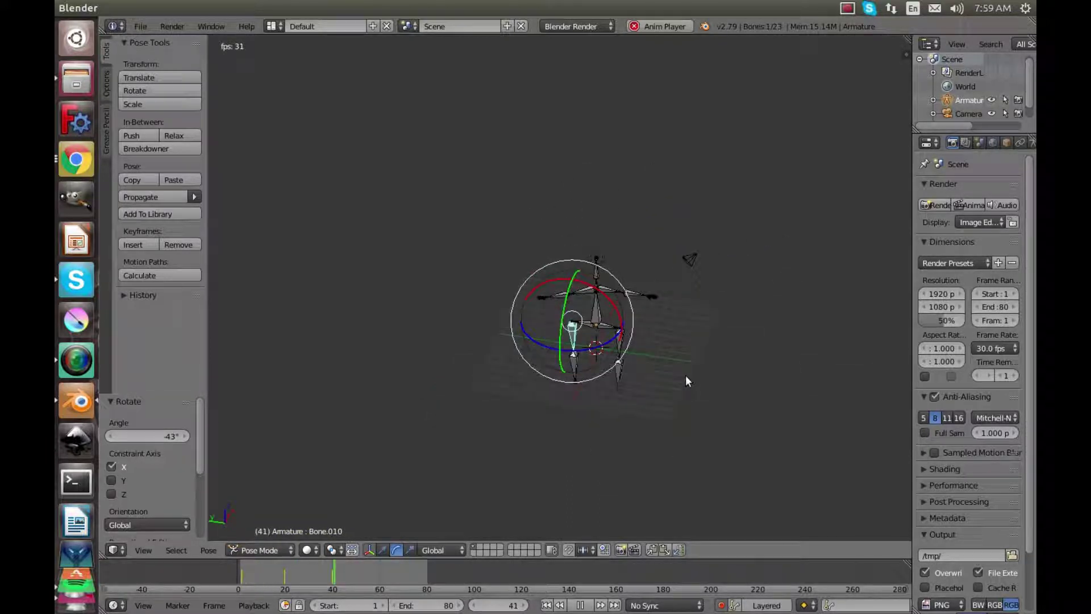
pyautogui.moveTo(686, 375); pyautogui.dragTo(664, 224, button='middle')
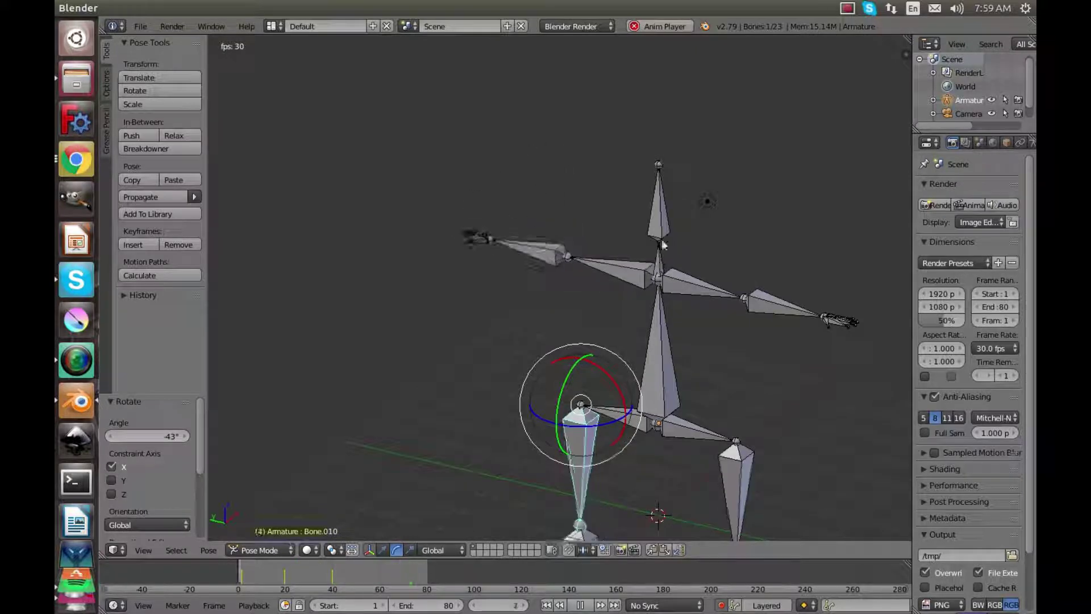
pyautogui.rightClick(662, 224)
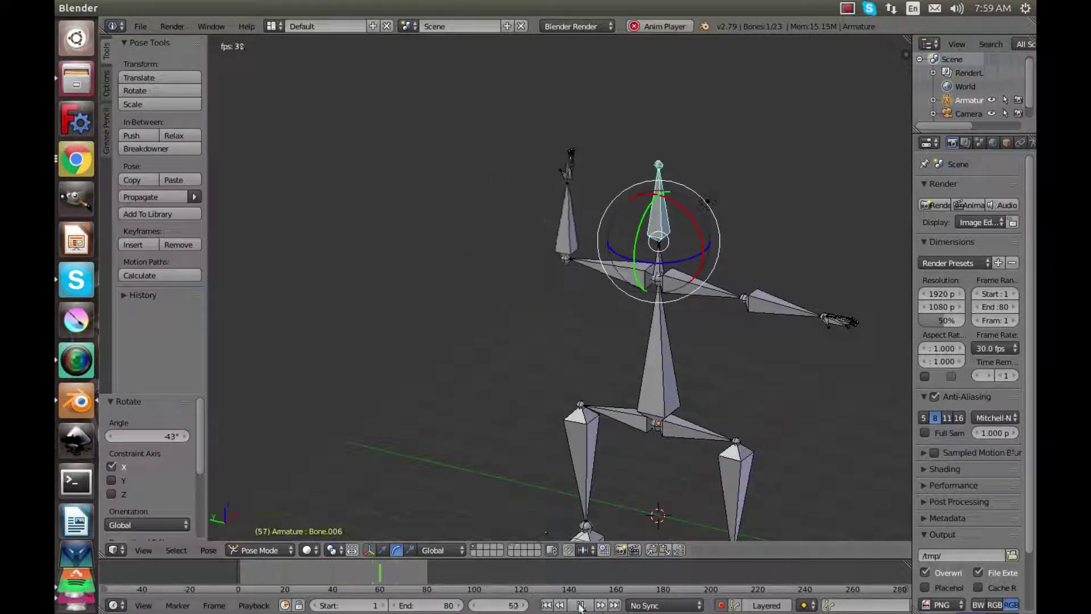
# Rotate the head bone 6.94° about X and adjust its keys, then stop playback at frame 1.
pyautogui.press('Escape')
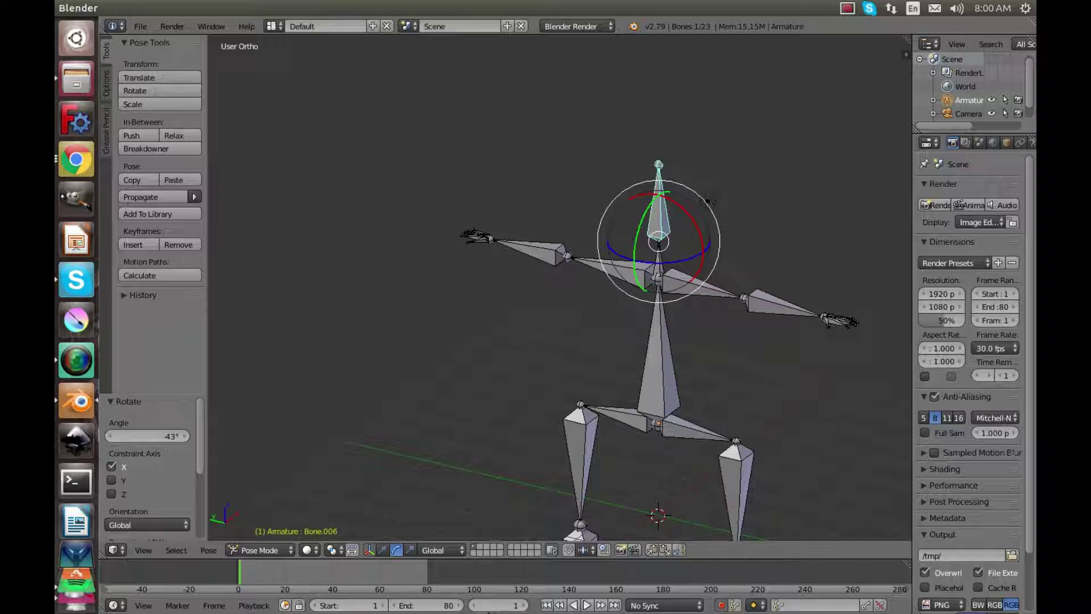
pyautogui.click(585, 605)
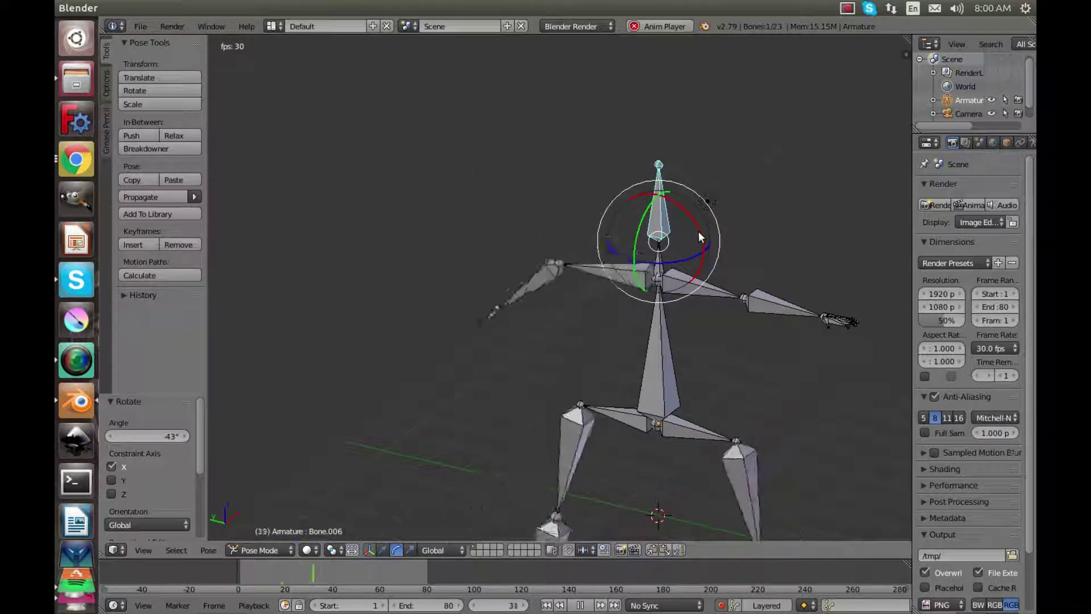
pyautogui.press('r')
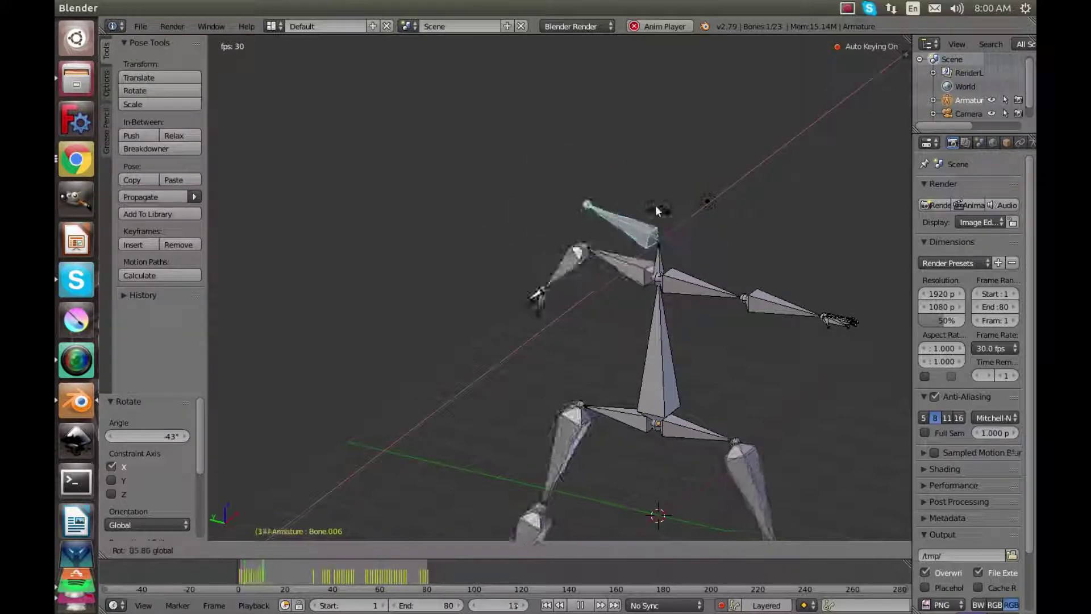
pyautogui.click(680, 237)
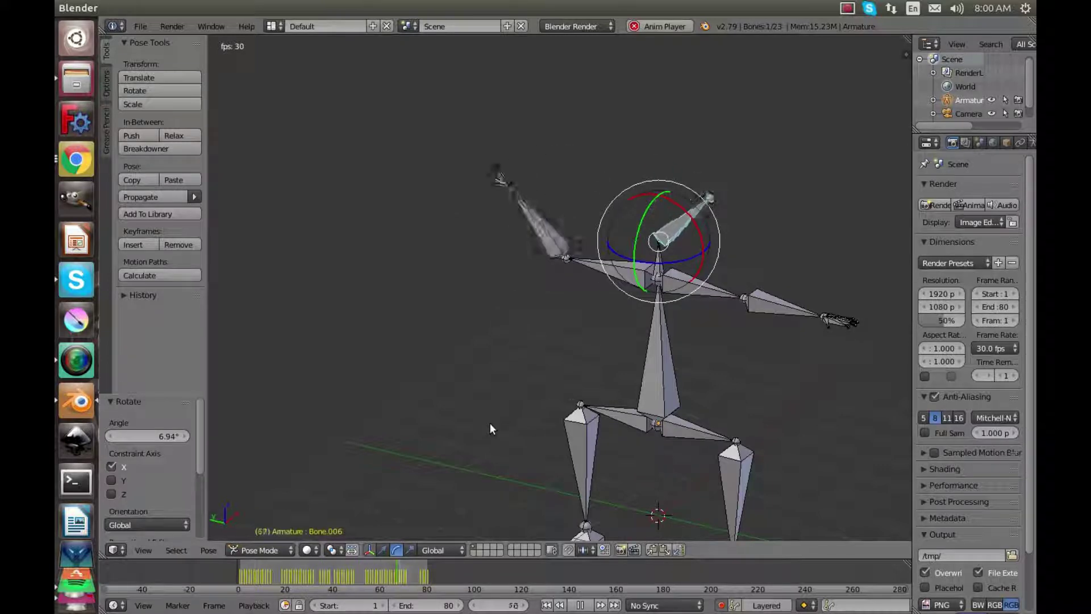
pyautogui.hotkey('alt', 'i')
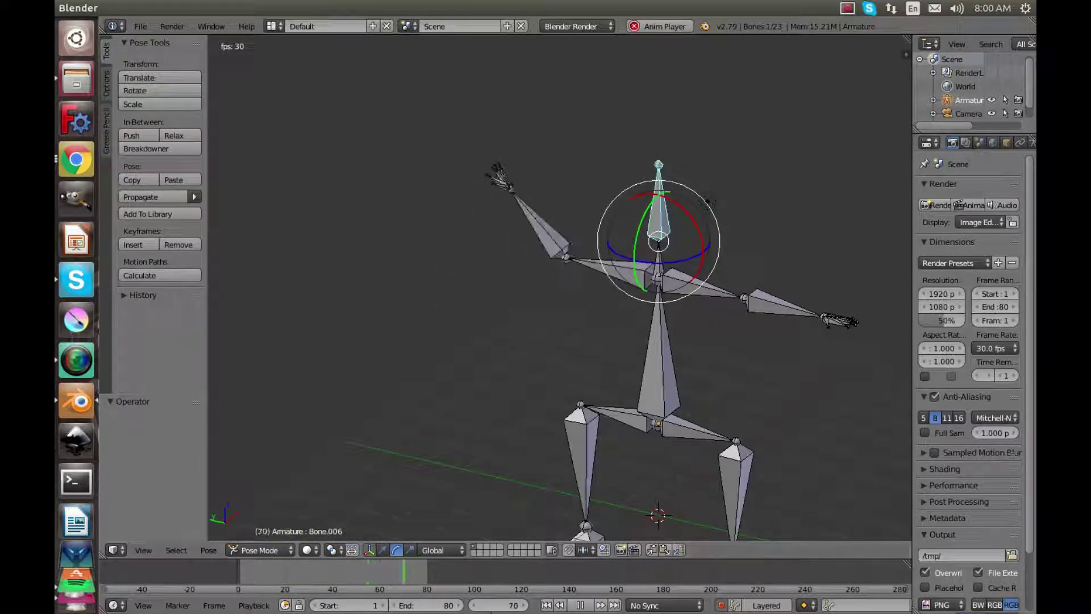
pyautogui.click(580, 605)
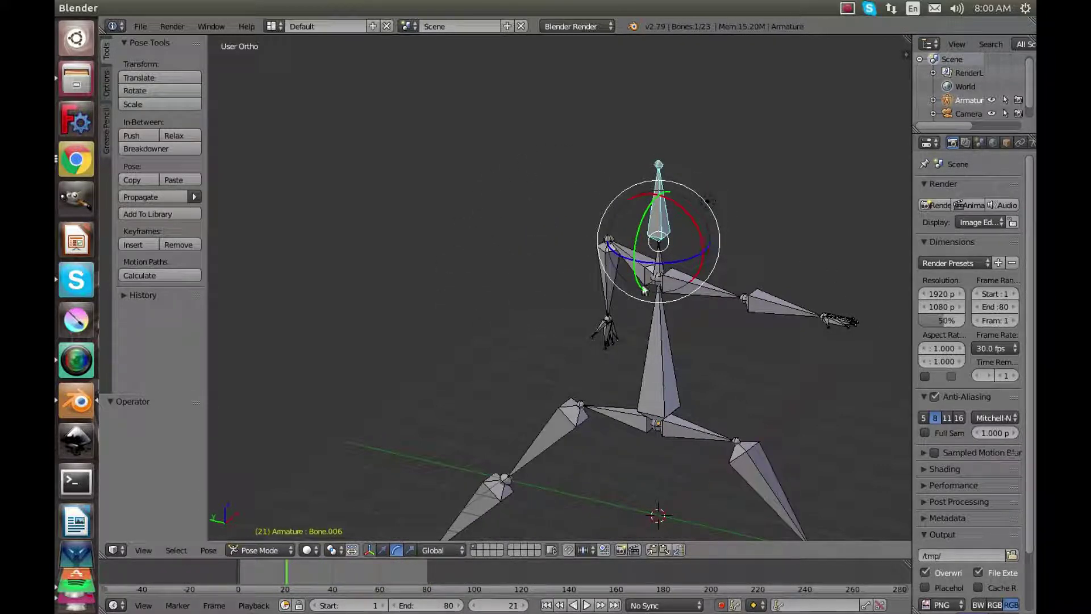
pyautogui.hotkey('shift', 'Left')
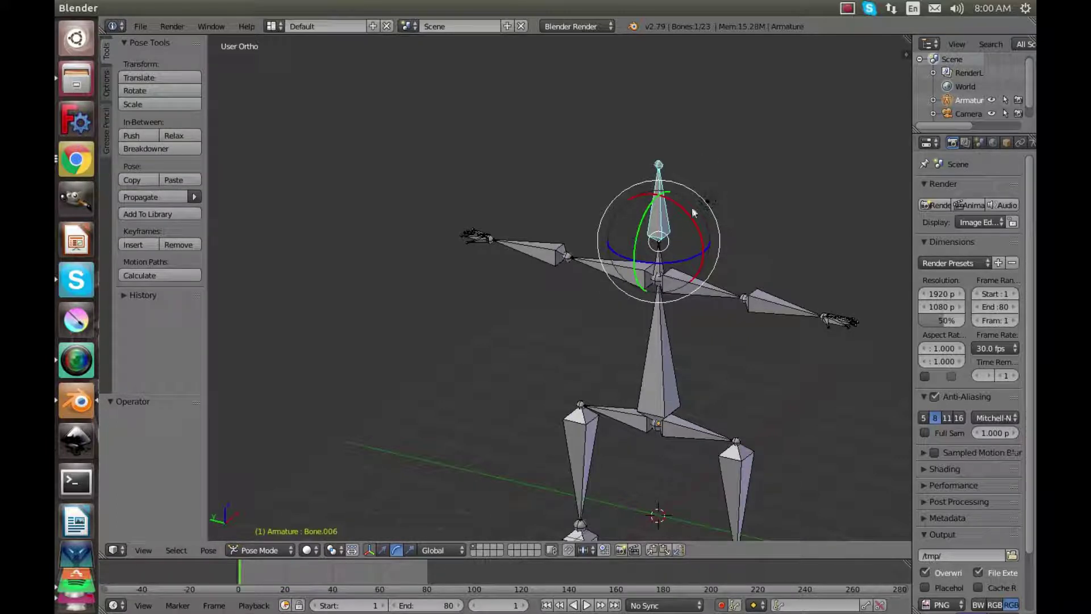
# Tilt the head bone forward at frame 26 and key a 48° X rotation at frame 47.
pyautogui.click(687, 215)
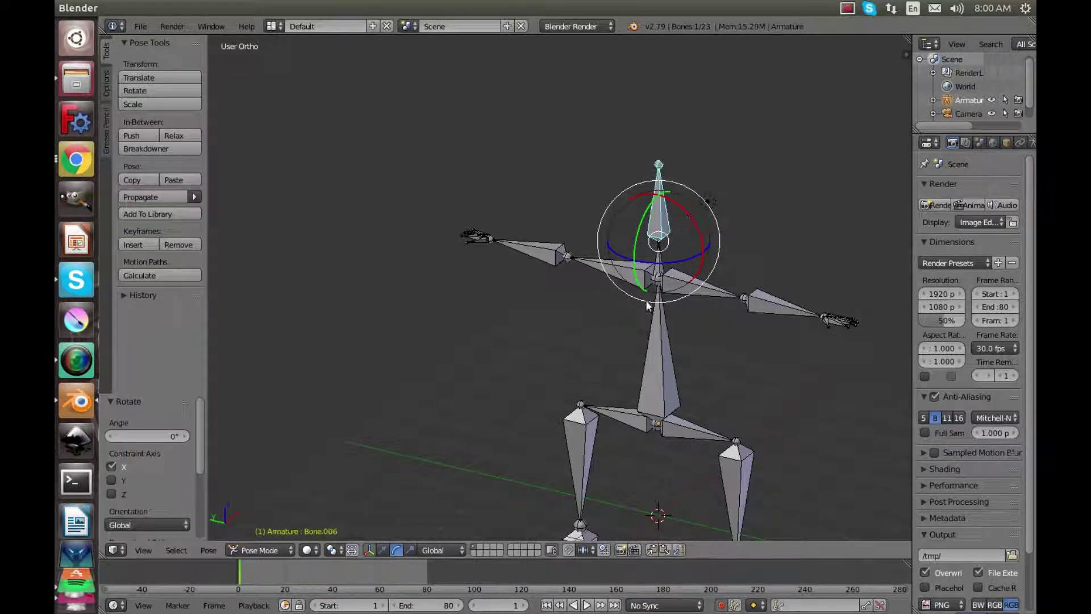
pyautogui.click(298, 569)
pyautogui.moveTo(691, 215); pyautogui.dragTo(709, 269)
pyautogui.click(348, 570)
pyautogui.write('48')
# Key the head nod at frames 63 and 79, then play and orbit to preview it.
pyautogui.click(387, 570)
pyautogui.click(428, 575)
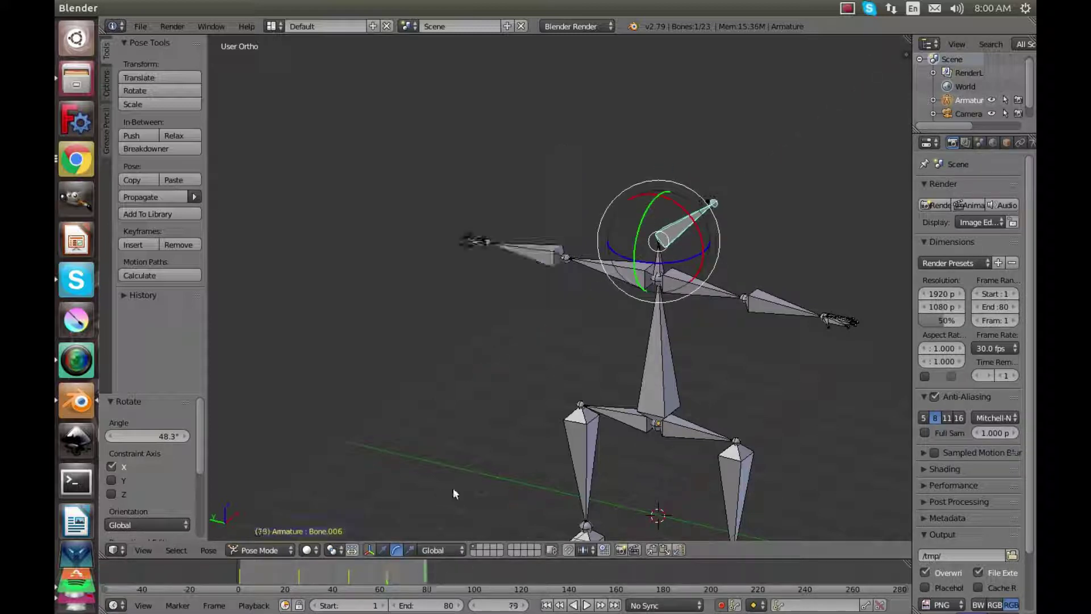
pyautogui.moveTo(673, 202); pyautogui.dragTo(630, 156)
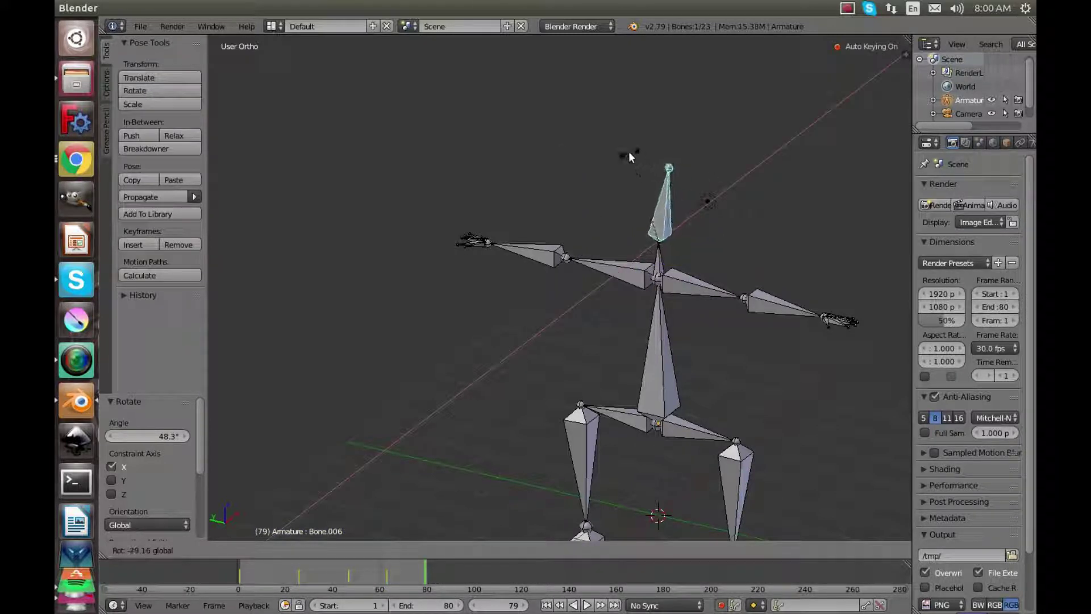
pyautogui.click(608, 147)
pyautogui.click(587, 605)
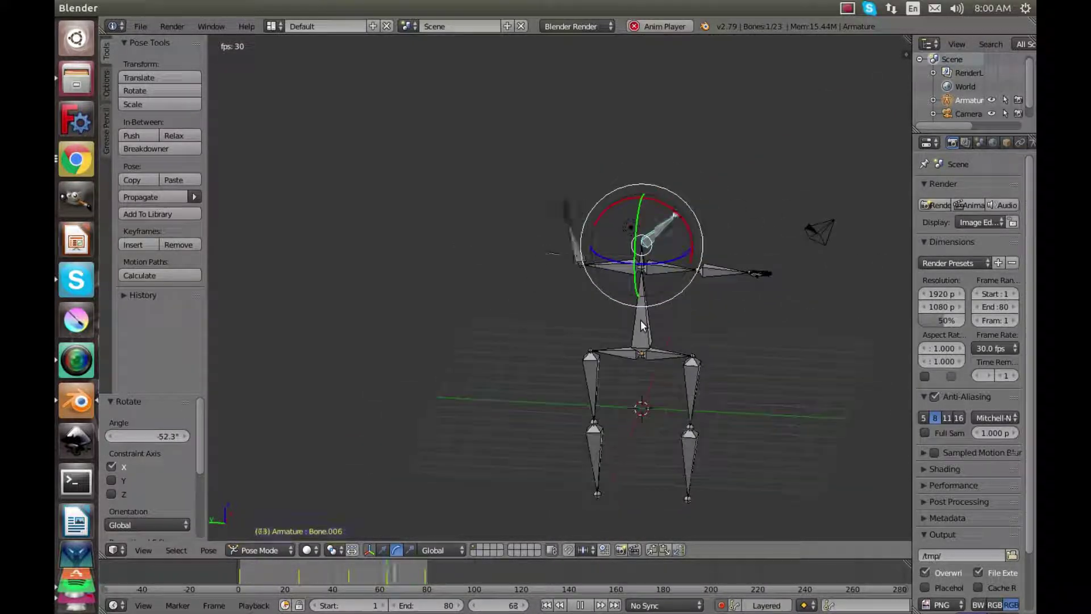
pyautogui.moveTo(666, 336); pyautogui.dragTo(729, 430, button='middle')
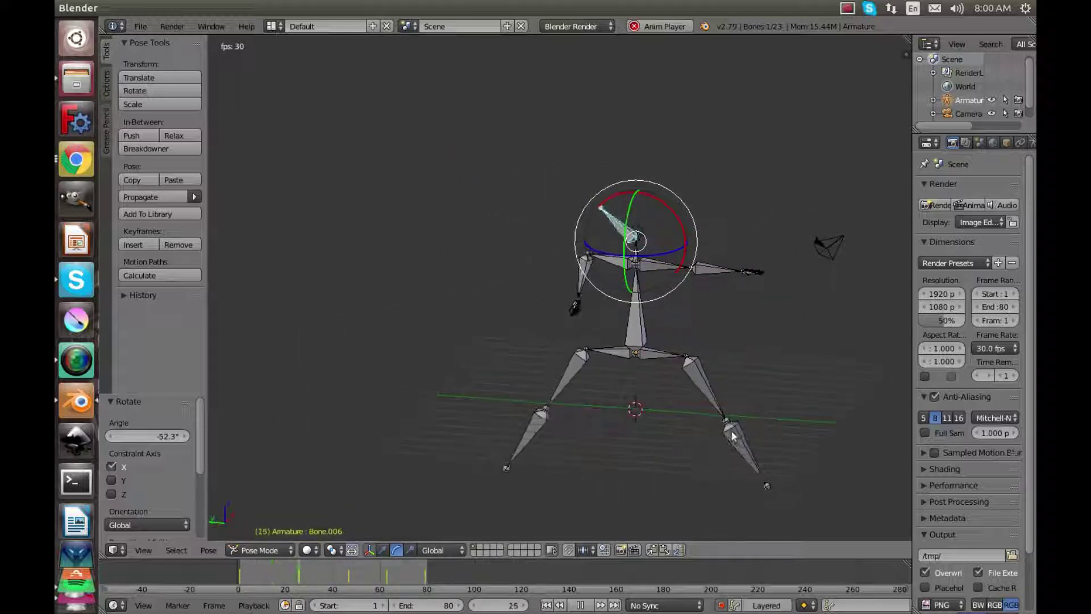
pyautogui.rightClick(682, 449)
# Try the timeline playback controls and stop the animation at frame 19.
pyautogui.click(580, 605)
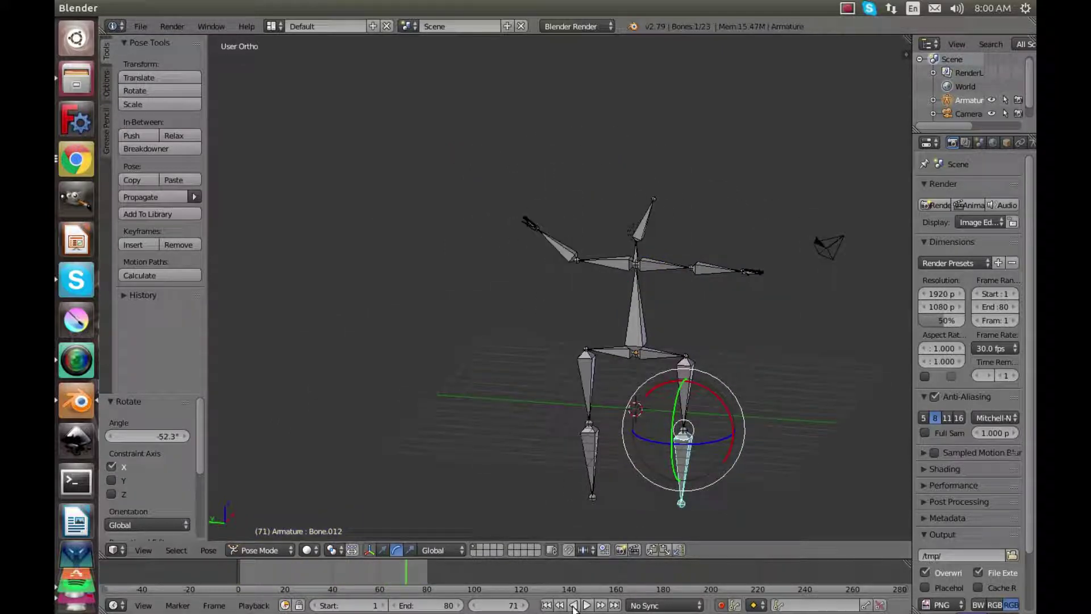
pyautogui.click(573, 606)
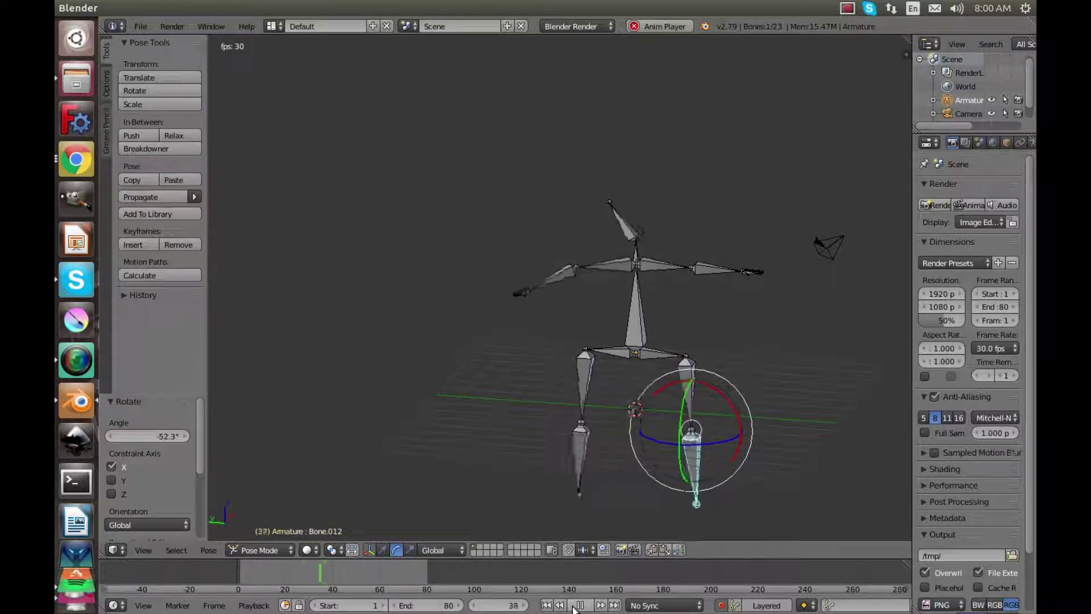
pyautogui.click(575, 606)
pyautogui.click(599, 606)
pyautogui.click(587, 606)
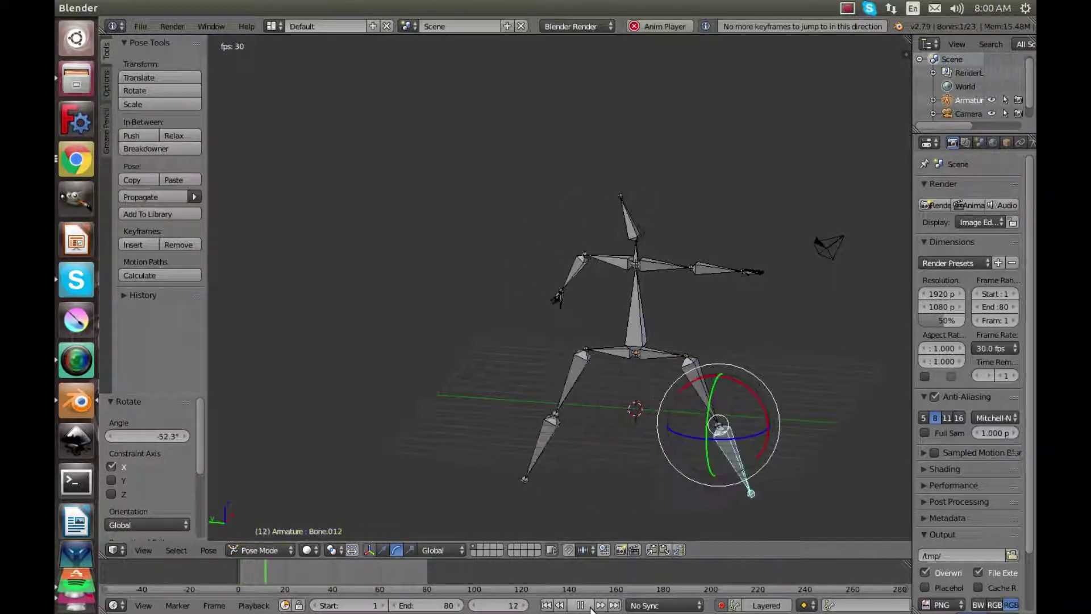
pyautogui.hotkey('alt', 'a')
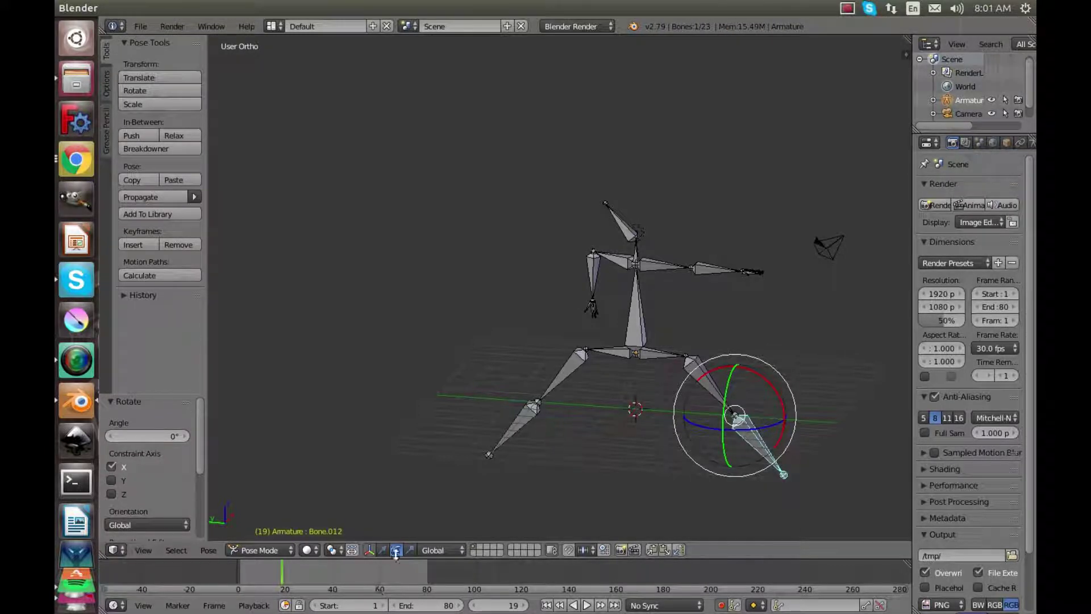
# Bend the right shin Bone.012 about X at frames 22, 29 and 38, ending at -27.8°.
pyautogui.click(291, 575)
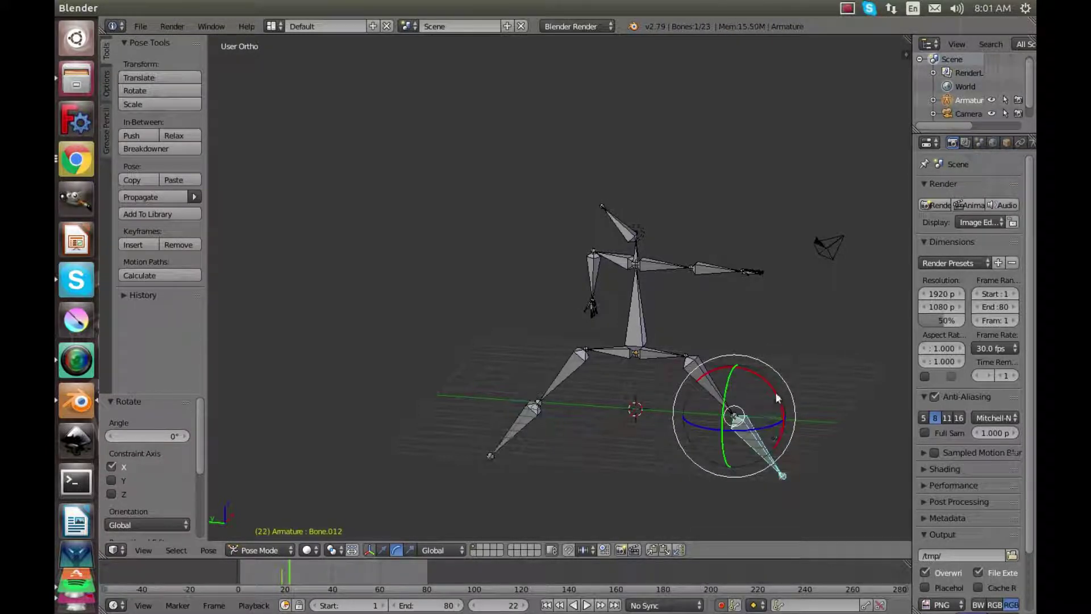
pyautogui.moveTo(775, 392); pyautogui.dragTo(779, 425)
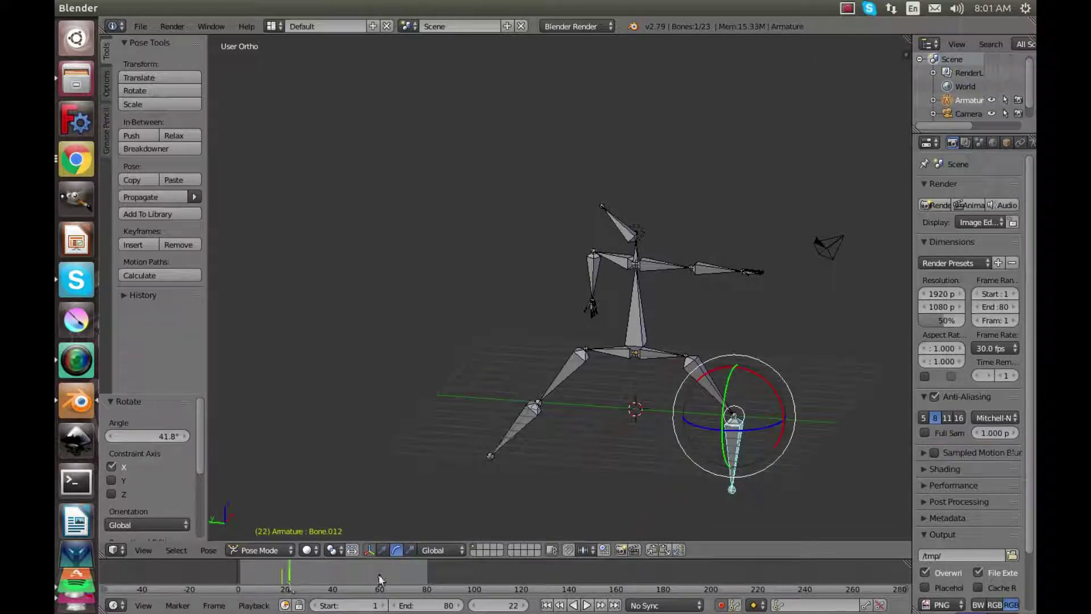
pyautogui.click(306, 575)
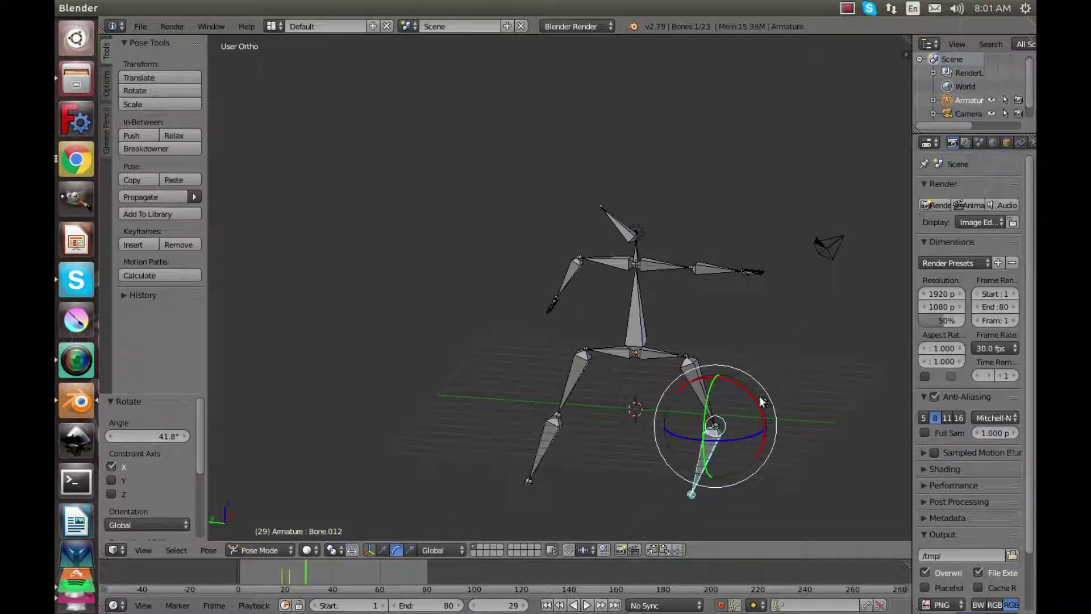
pyautogui.moveTo(762, 401); pyautogui.dragTo(754, 425)
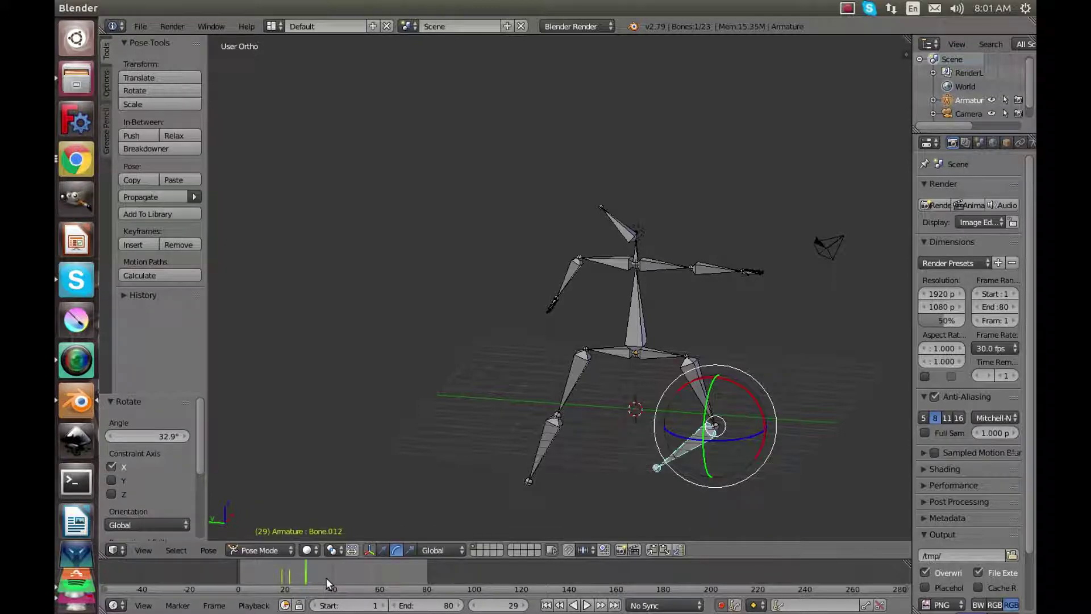
pyautogui.click(326, 578)
pyautogui.moveTo(733, 422); pyautogui.dragTo(714, 392)
pyautogui.press('Right')
pyautogui.press('Right')
pyautogui.press('Right')
pyautogui.press('Right')
pyautogui.press('Right')
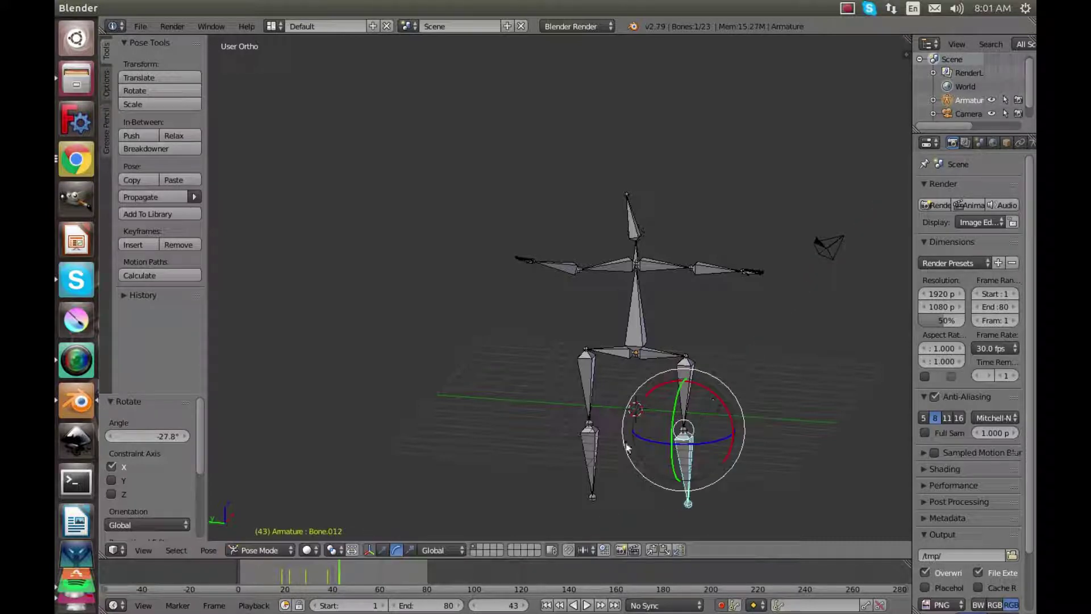
pyautogui.rightClick(582, 447)
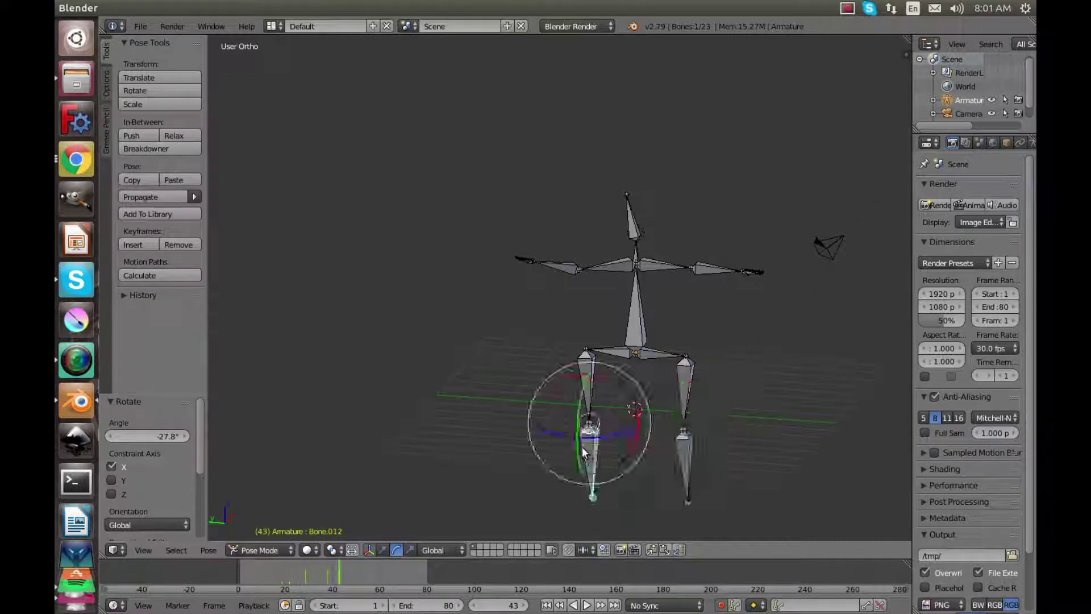
# Briefly preview playback and settle on frame 21.
pyautogui.click(288, 571)
pyautogui.hotkey('alt', 'a')
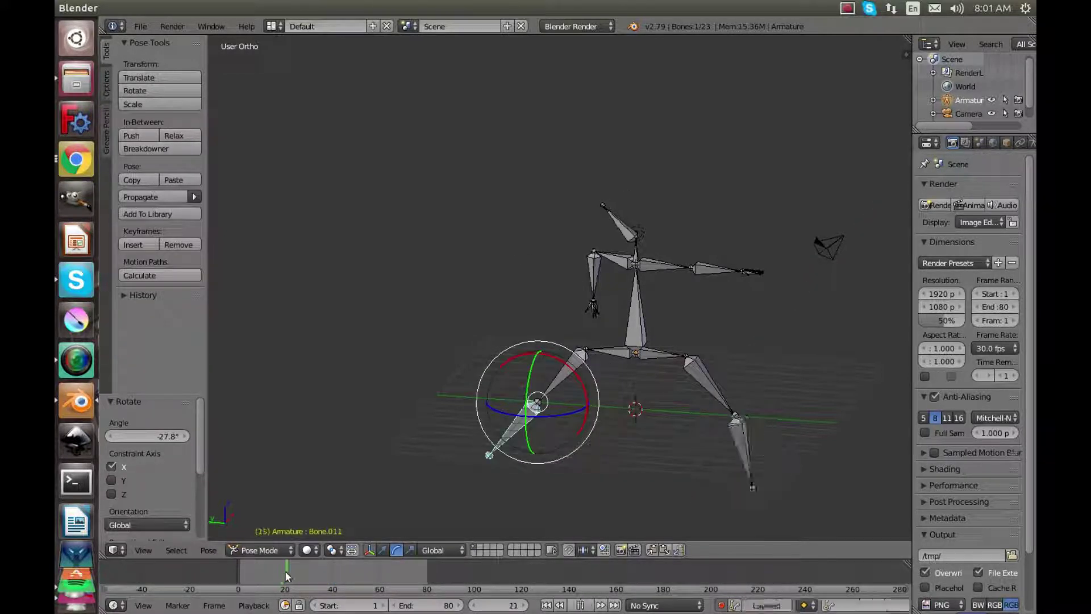
pyautogui.hotkey('alt', 'a')
pyautogui.click(290, 570)
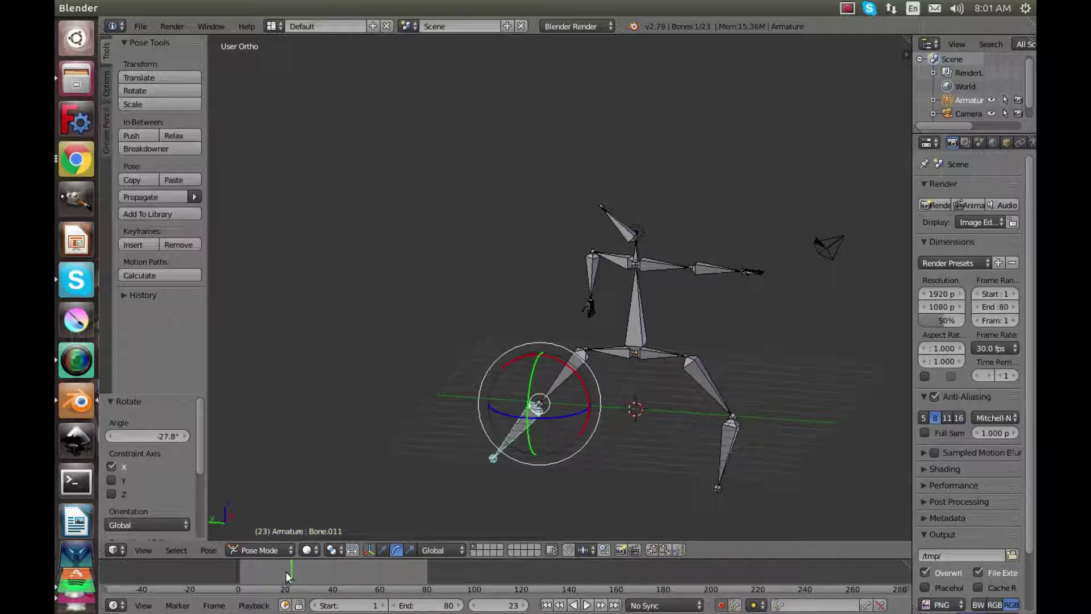
pyautogui.click(286, 572)
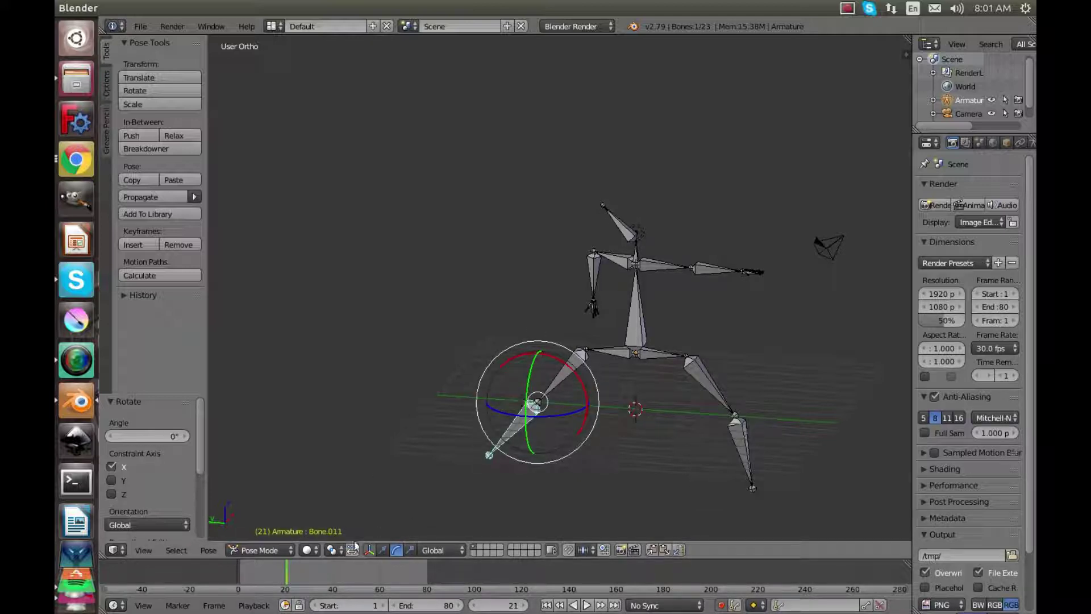
# Bend left shin Bone.011 about X at frames 24, 29 and 37, straightening to 32.7° at 44.
pyautogui.click(294, 571)
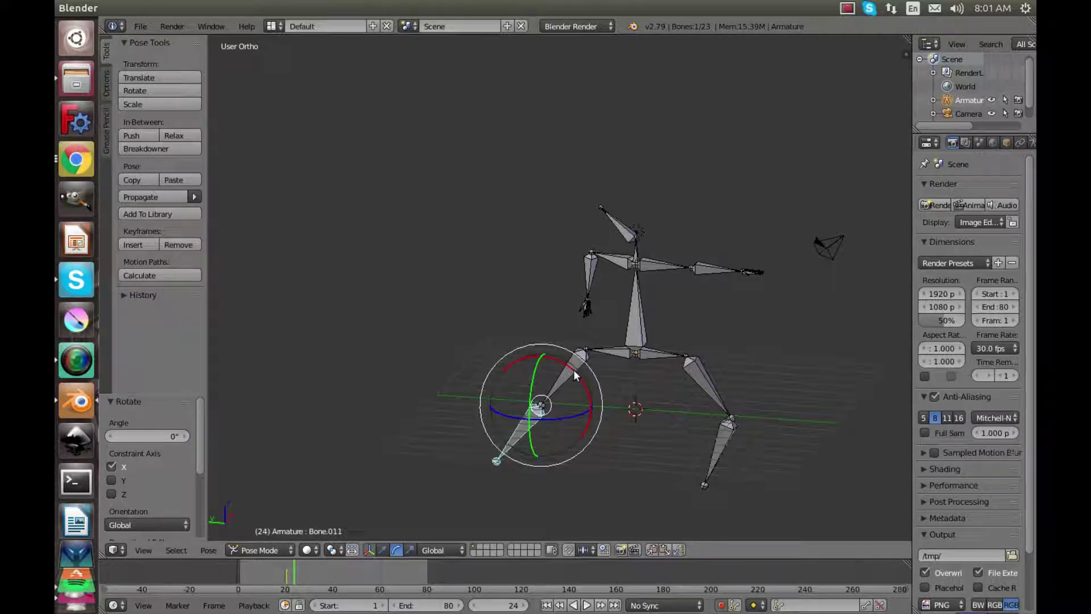
pyautogui.moveTo(574, 369); pyautogui.dragTo(539, 356)
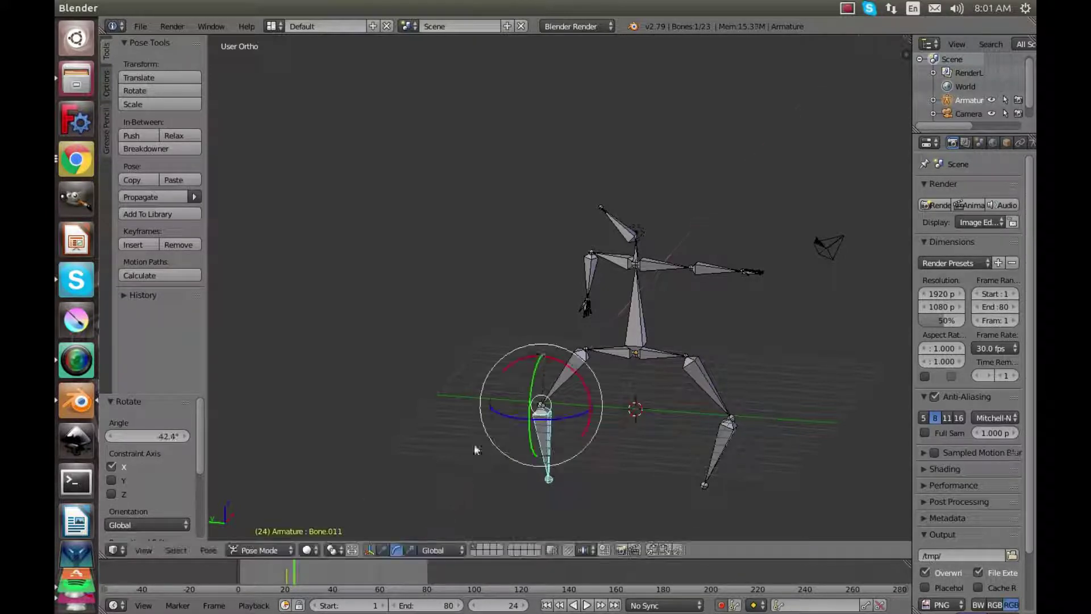
pyautogui.click(306, 593)
pyautogui.moveTo(588, 382); pyautogui.dragTo(560, 372)
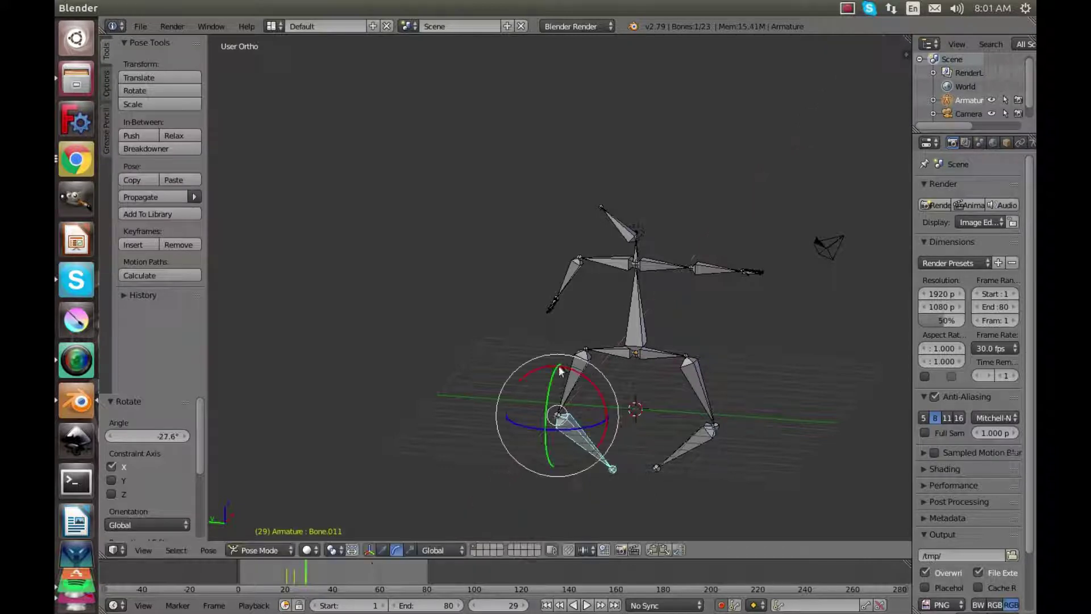
pyautogui.click(325, 568)
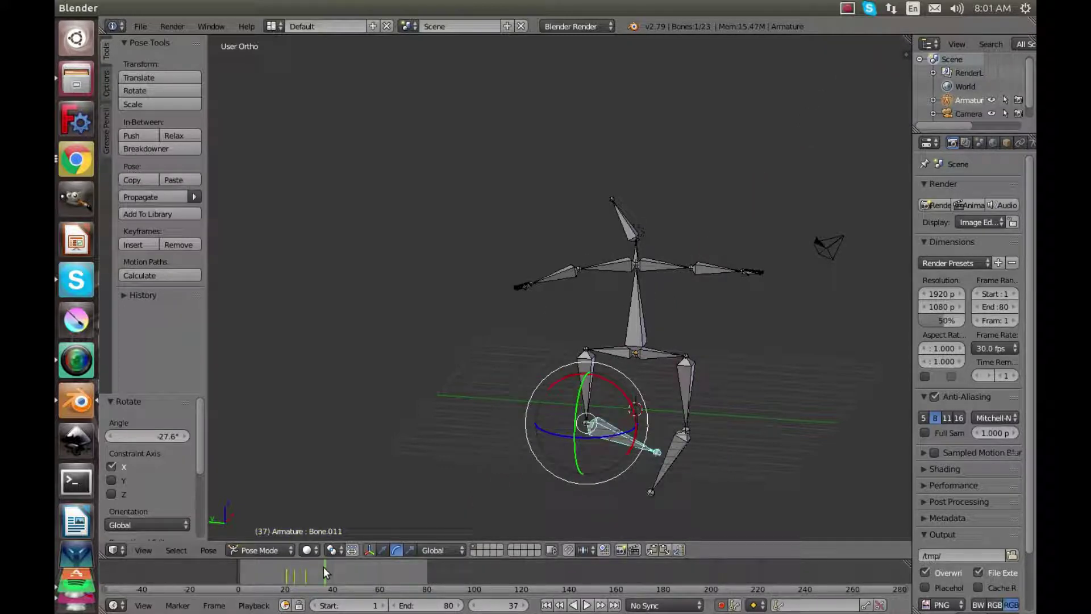
pyautogui.moveTo(624, 394); pyautogui.dragTo(625, 425)
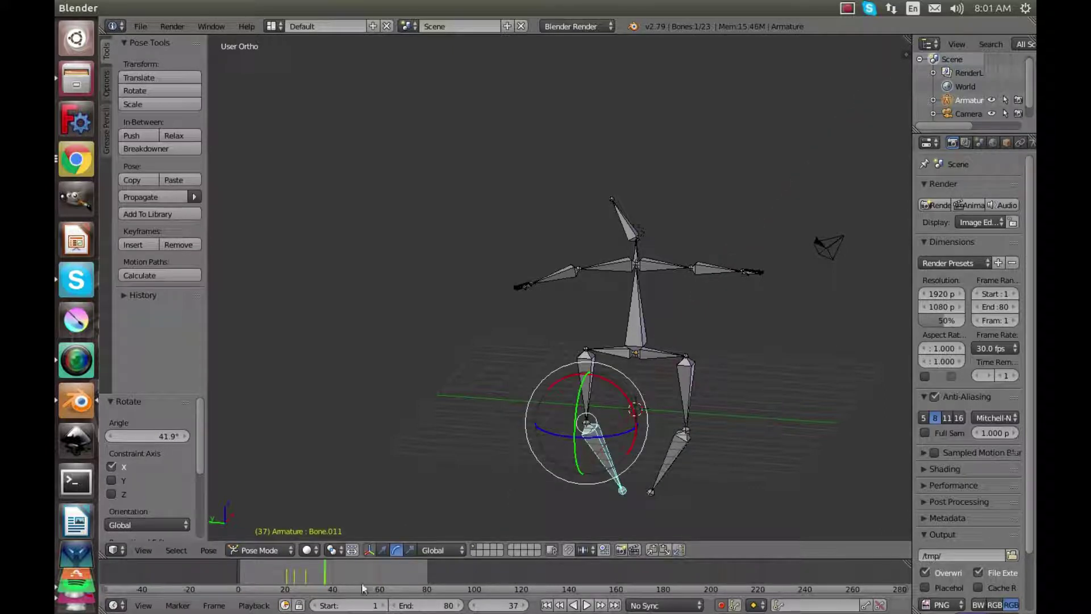
pyautogui.click(341, 571)
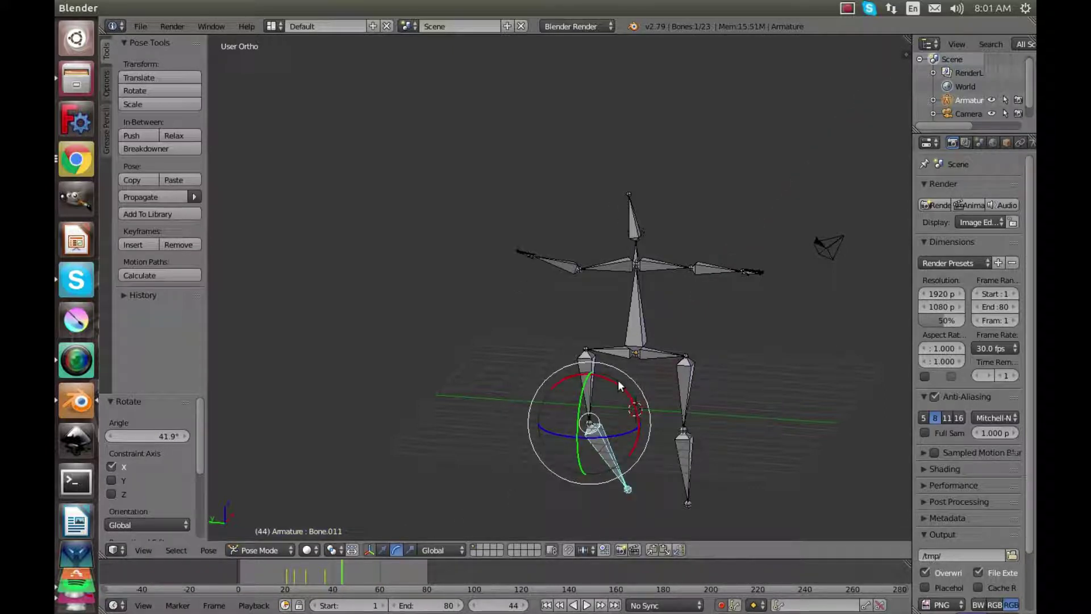
pyautogui.moveTo(618, 380); pyautogui.dragTo(618, 412)
pyautogui.moveTo(619, 413); pyautogui.dragTo(631, 587, button='middle')
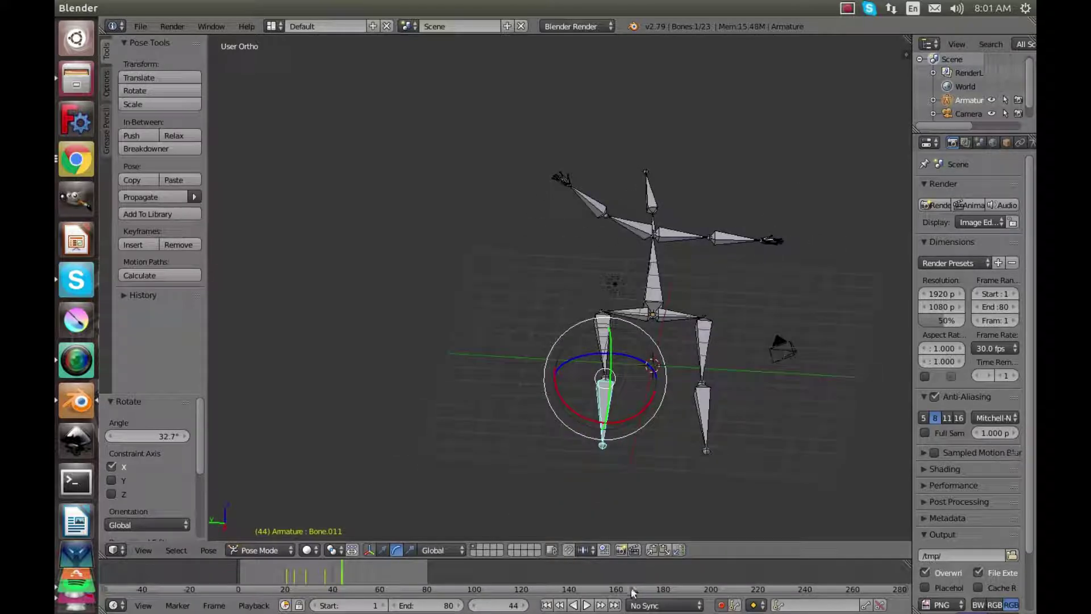
# Loop the 80-frame jumping-jack animation while orbiting and zooming around the armature.
pyautogui.click(588, 606)
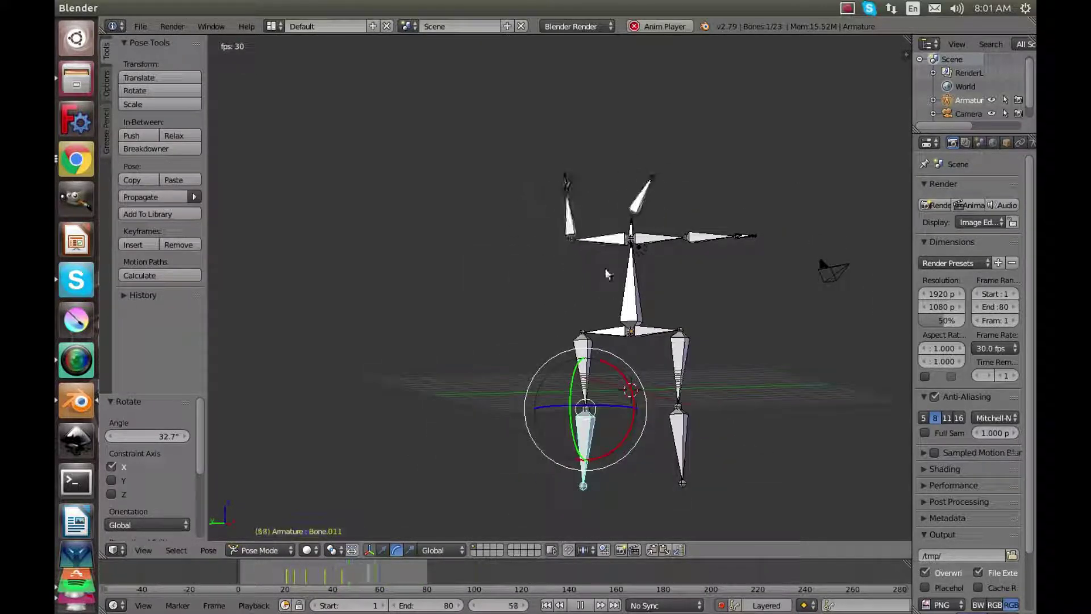
pyautogui.moveTo(614, 410); pyautogui.dragTo(651, 414, button='middle')
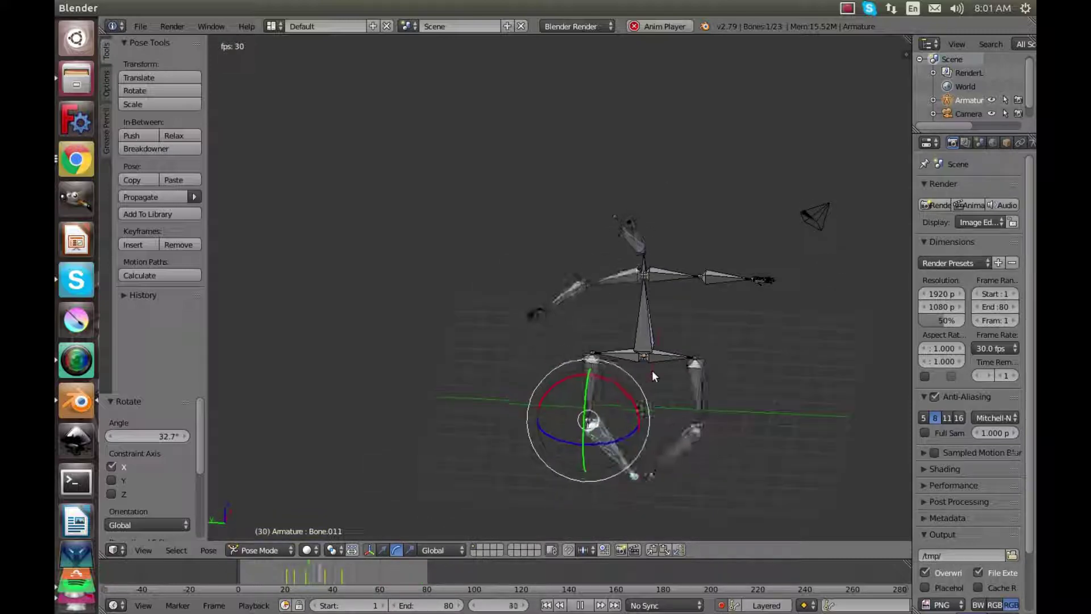
pyautogui.moveTo(735, 370)
pyautogui.mouseDown(button='middle')
pyautogui.moveTo(657, 421)
pyautogui.moveTo(606, 409)
pyautogui.moveTo(746, 384)
pyautogui.mouseUp(button='middle')
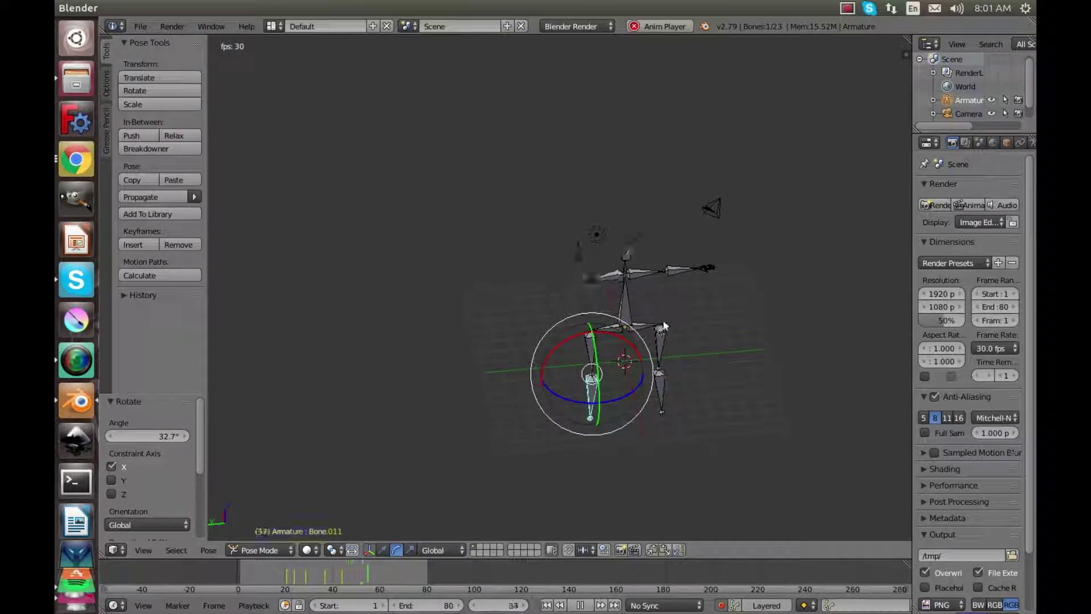
pyautogui.scroll(2, 673, 341)
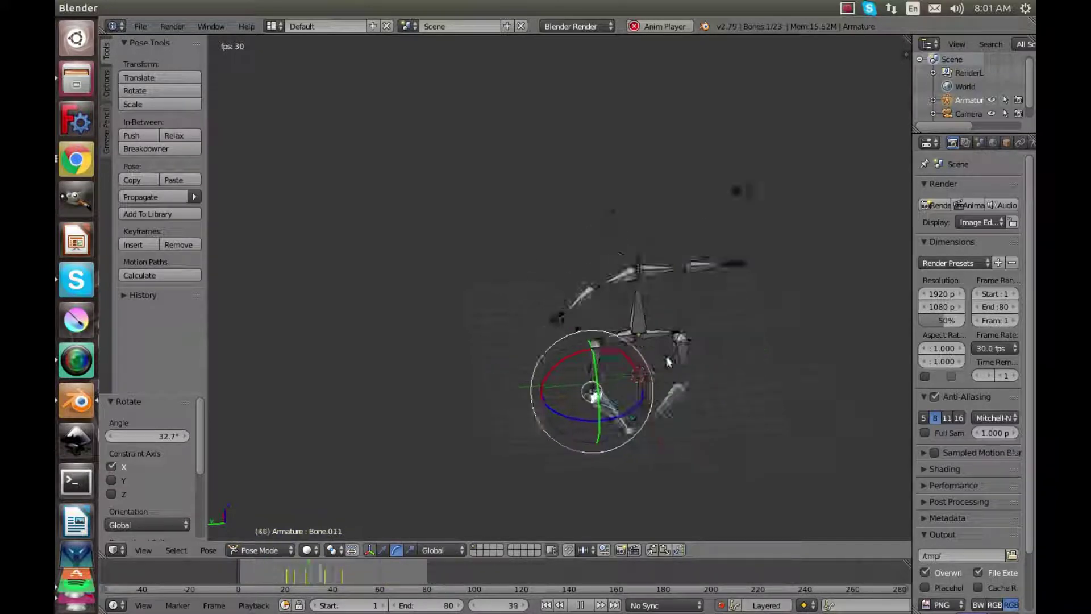
pyautogui.moveTo(664, 359); pyautogui.dragTo(325, 354, button='middle')
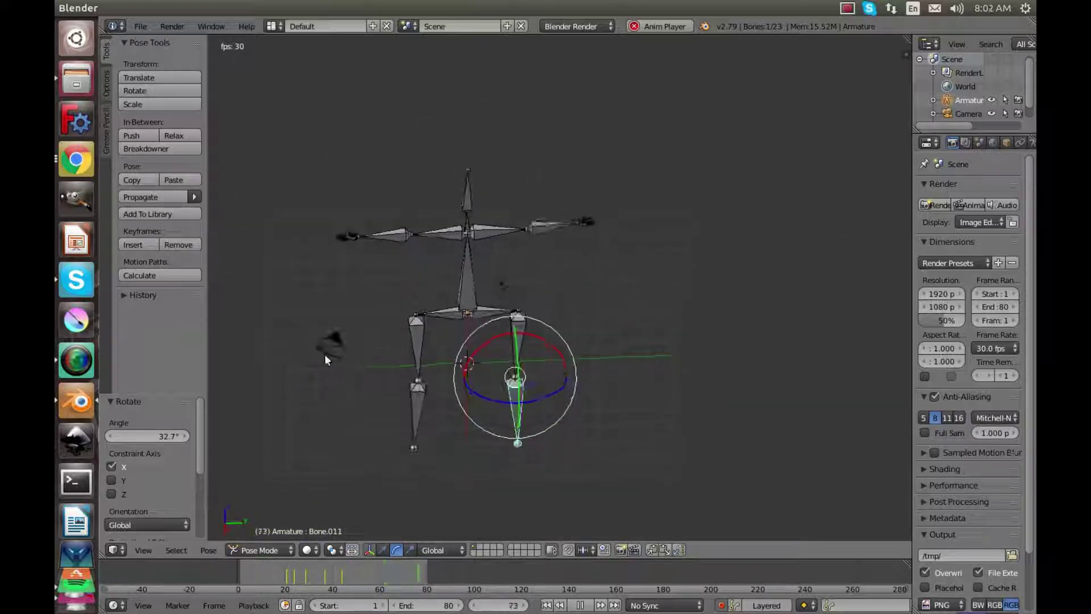